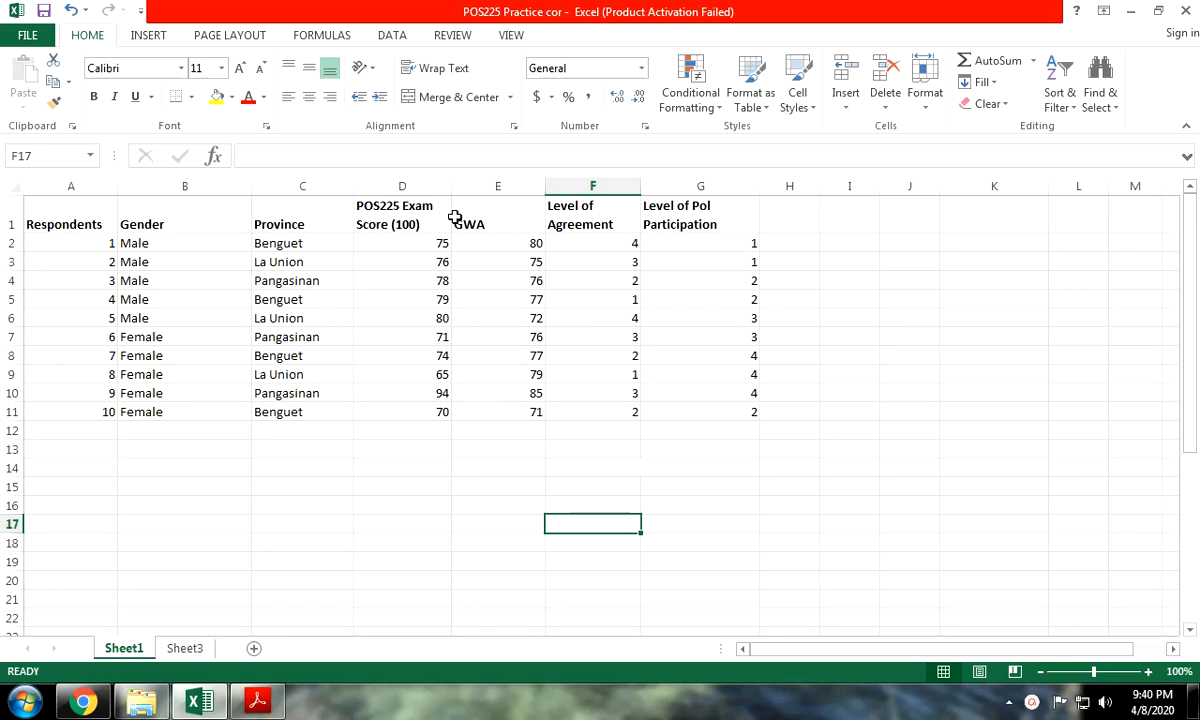
Step: Enter the label "correlation" in cell D14 below the data table
click(376, 467)
text(c)
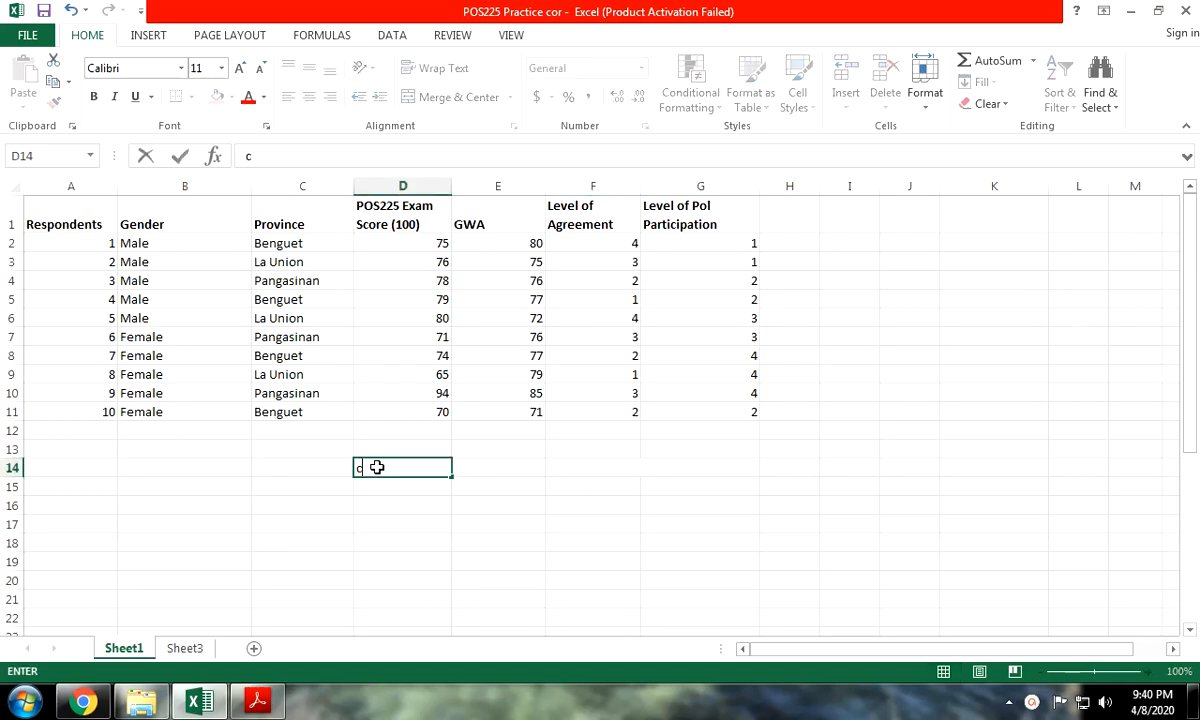
text(orrelation)
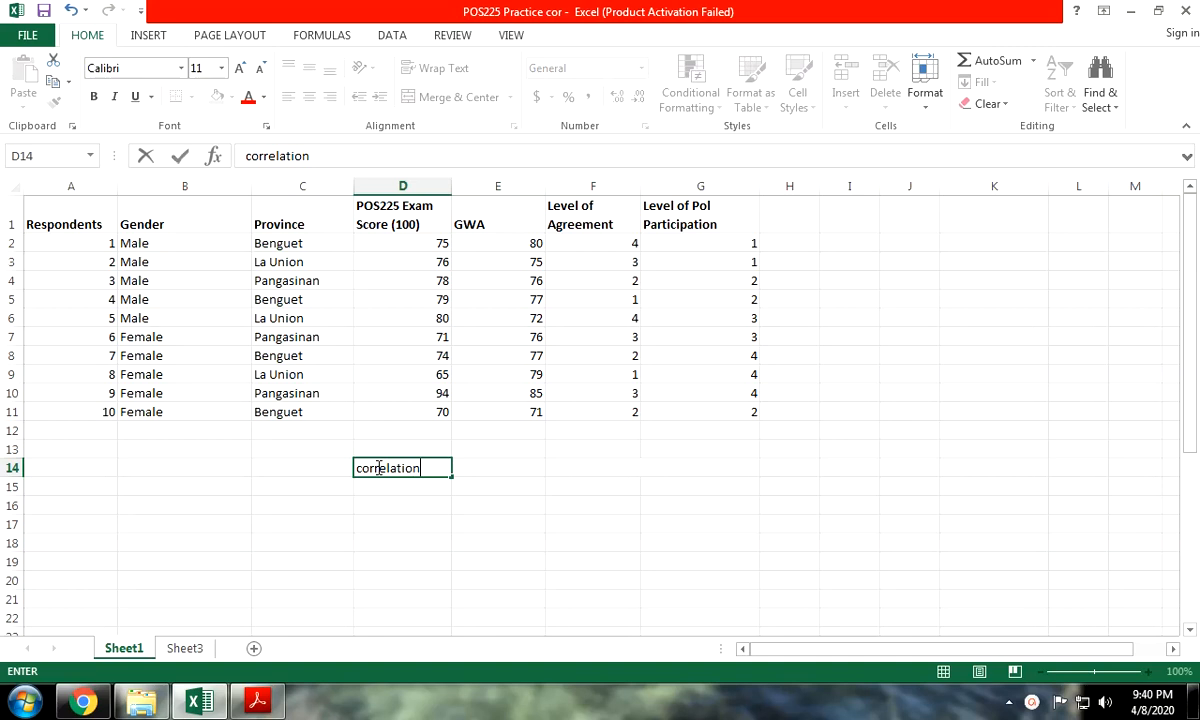
key(Return)
Step: Enter the label "regression" in cell D15, correcting its spelling
text(regrte)
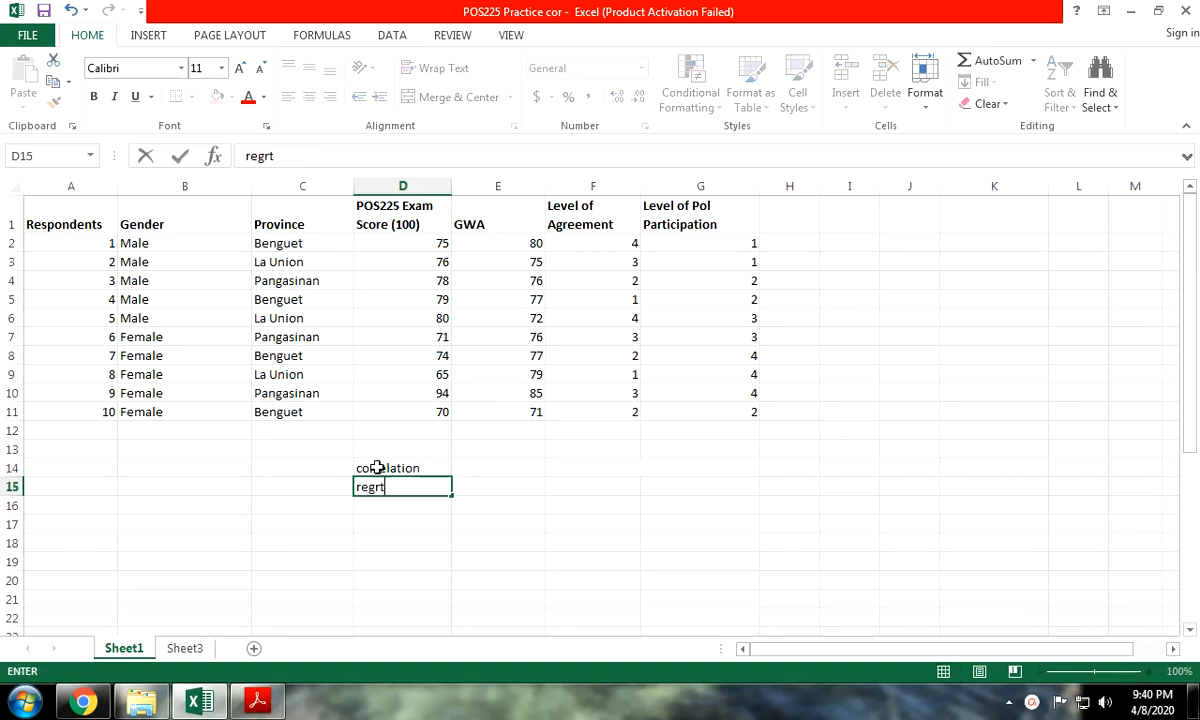
key(BackSpace)
key(BackSpace)
key(BackSpace)
text(h)
key(BackSpace)
text(gression)
key(Tab)
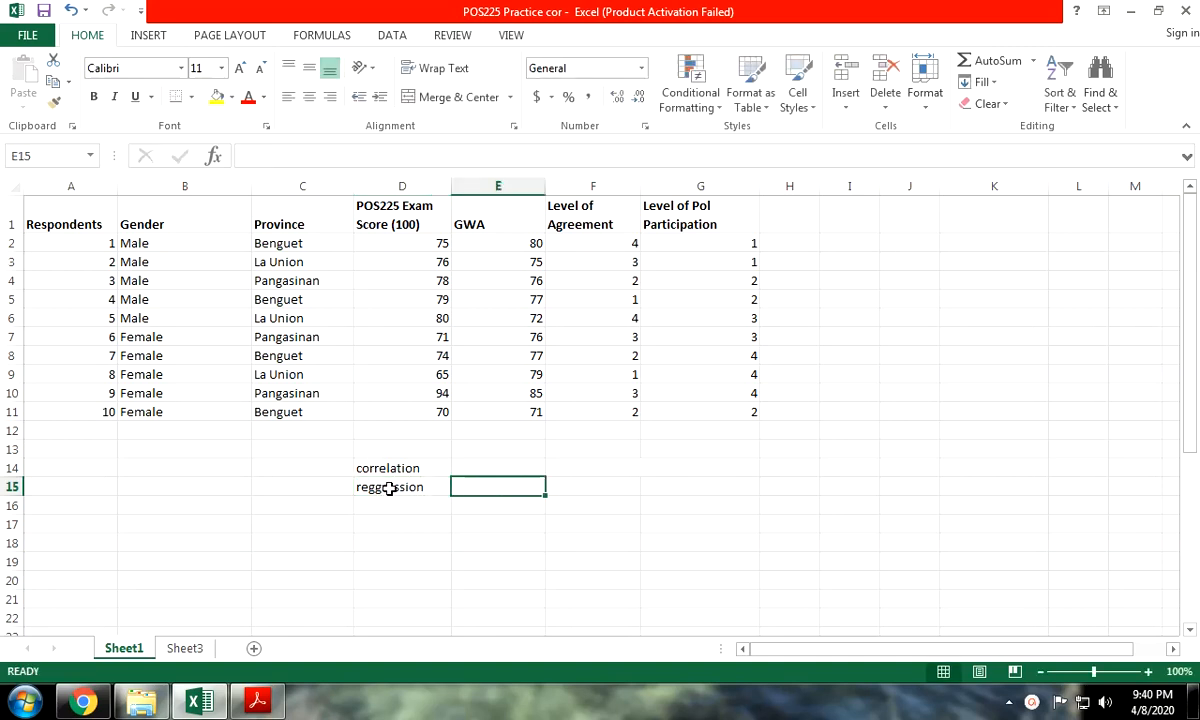
double_click(371, 487)
key(BackSpace)
click(484, 519)
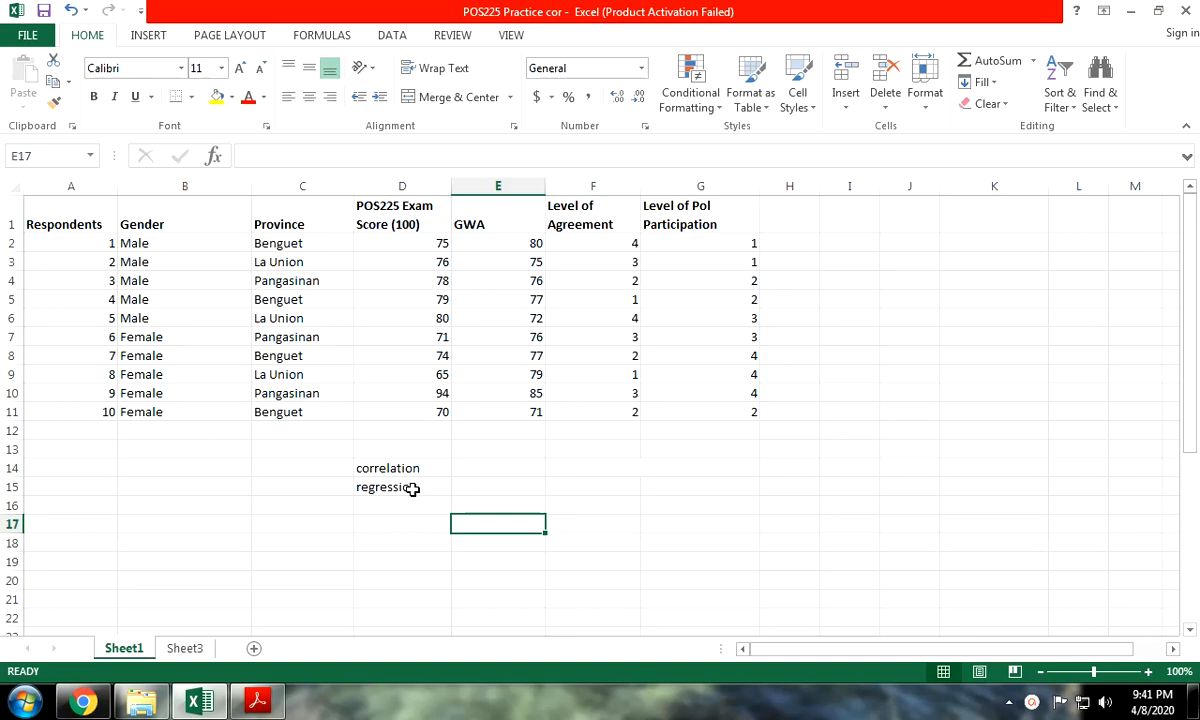
Step: Enter "v1 <-> v2" in cell E14 beside the correlation label
click(461, 465)
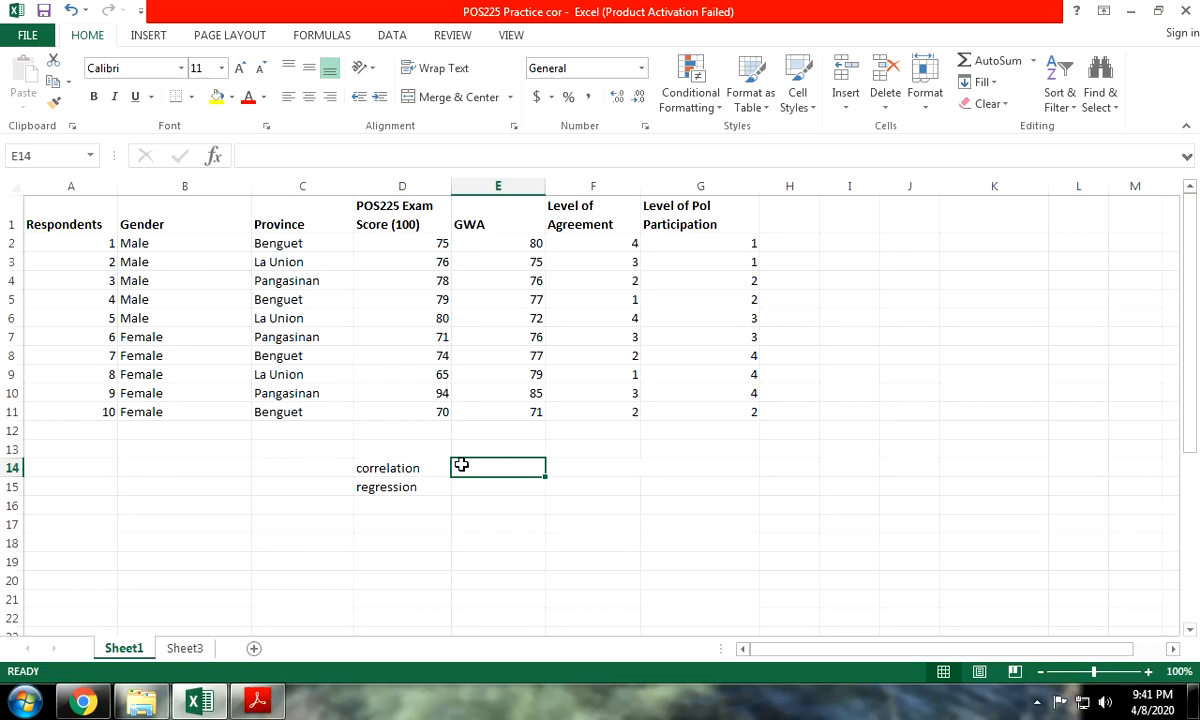
text(v1)
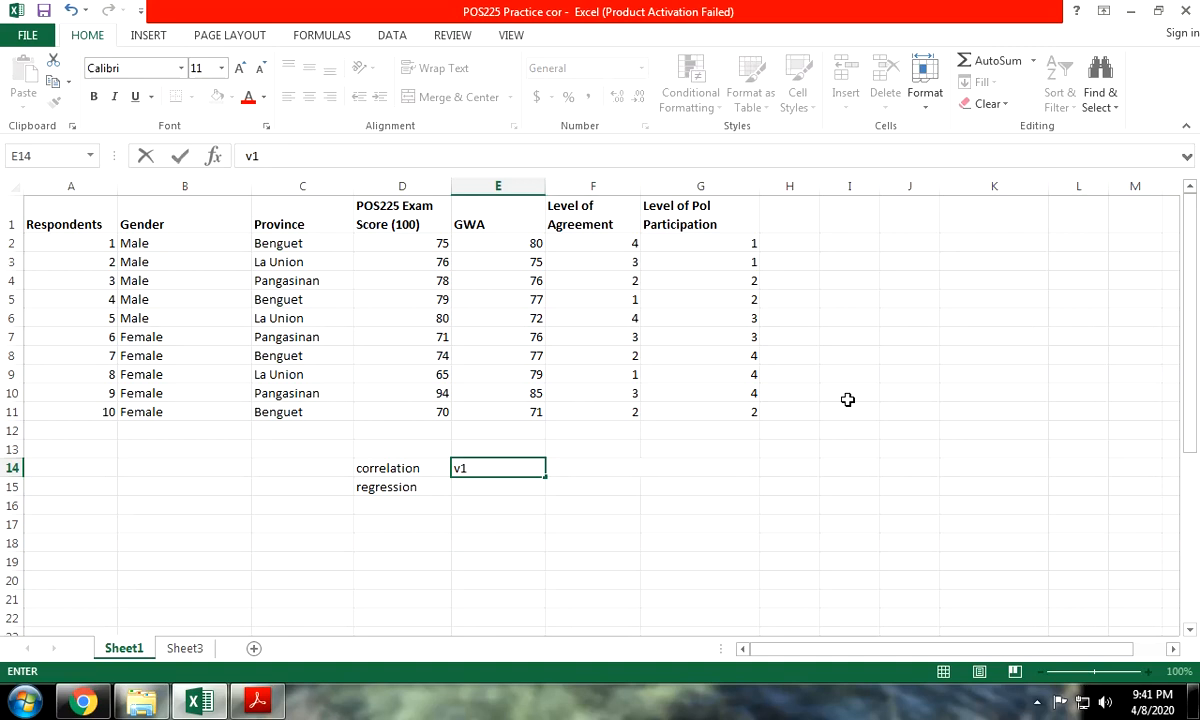
text(v2)
drag(420, 465, 530, 464)
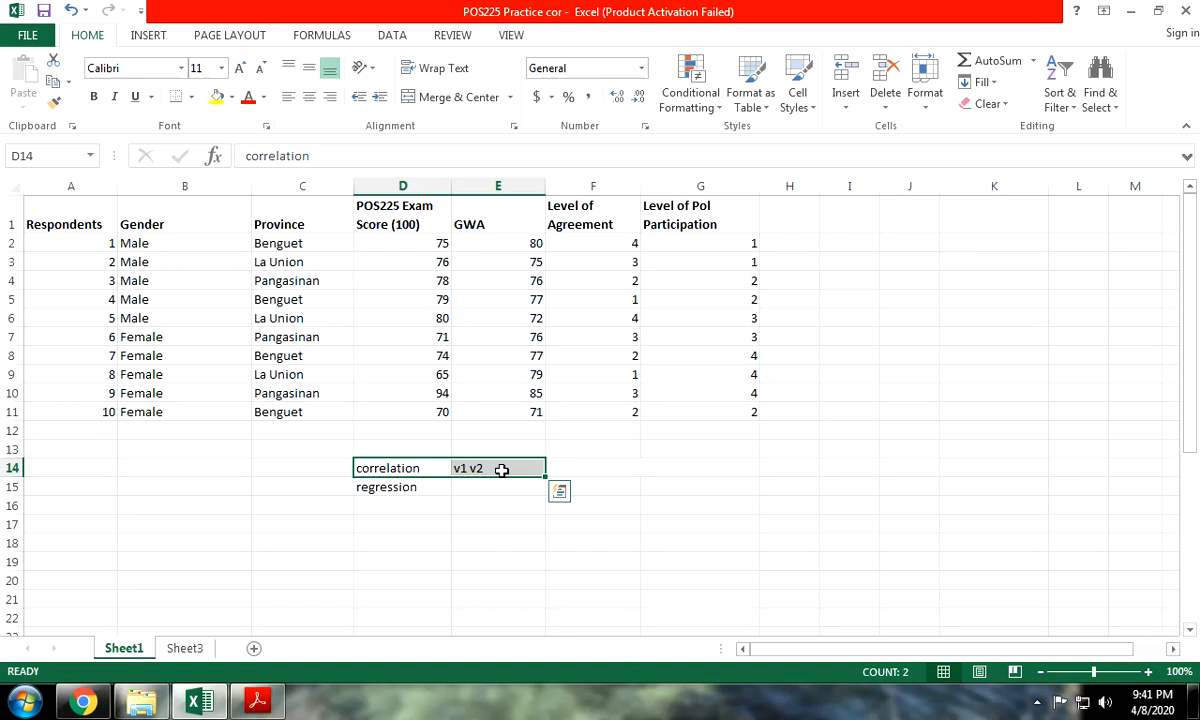
double_click(465, 469)
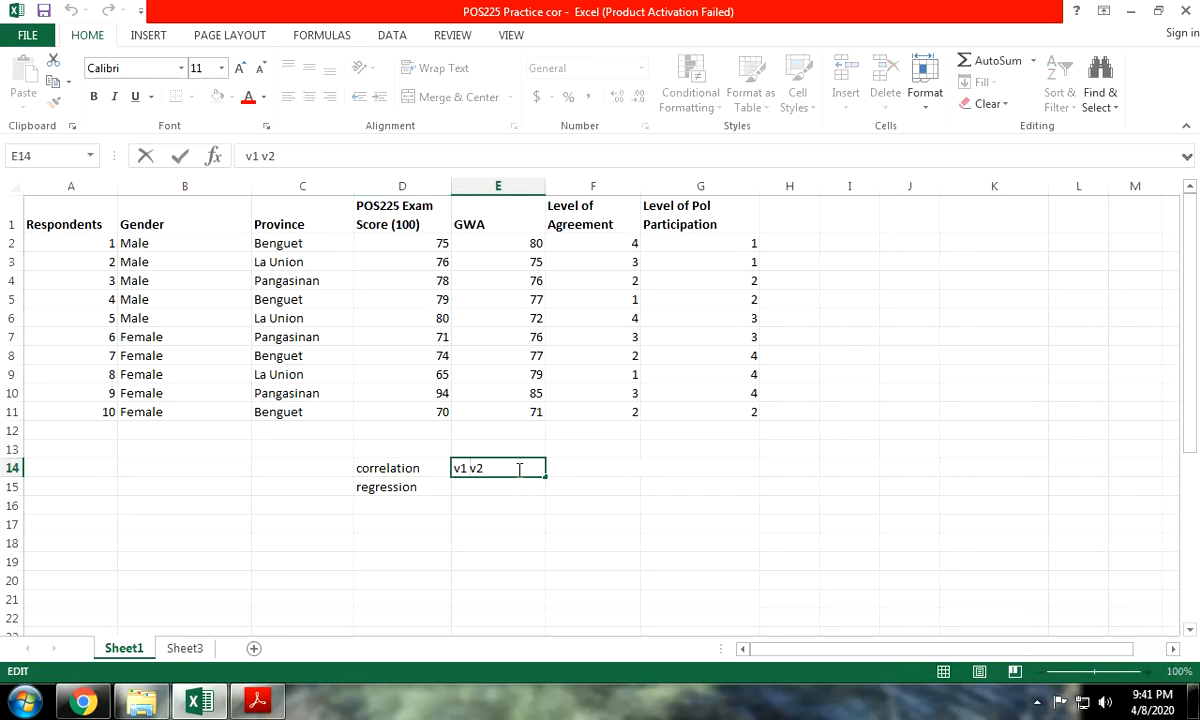
text(,)
key(BackSpace)
text(<->)
key(Return)
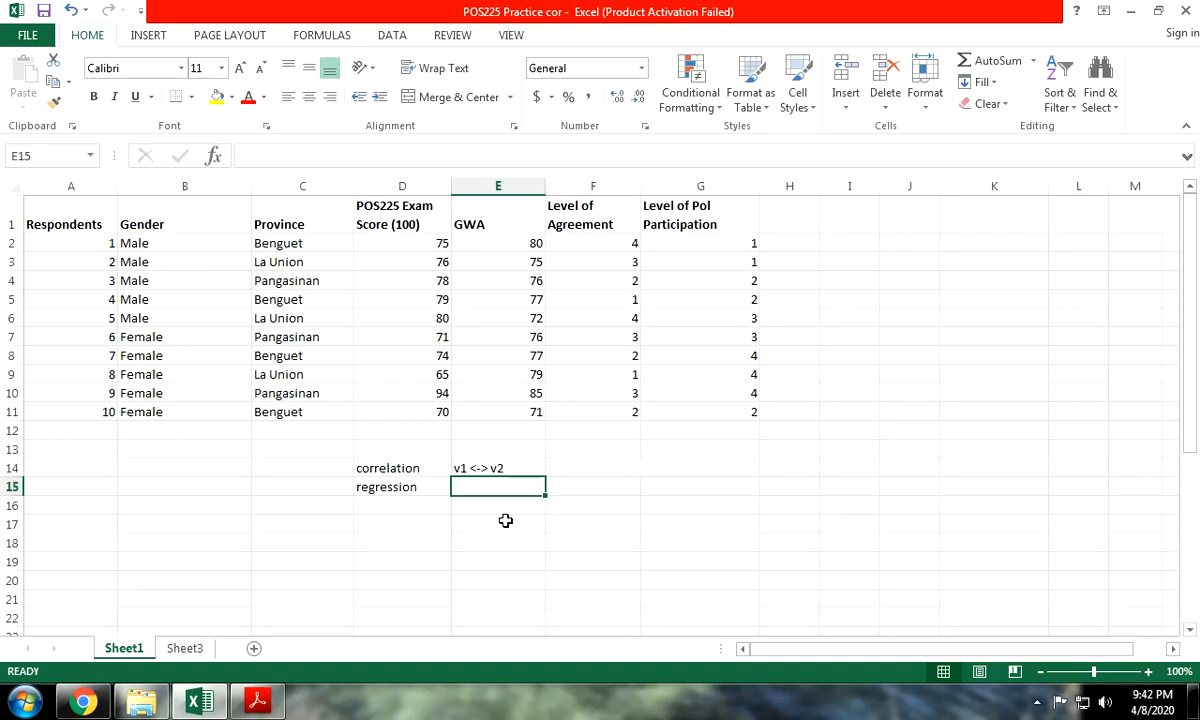
Step: Enter "x -> y" in cell E15 beside the regression label
text(x)
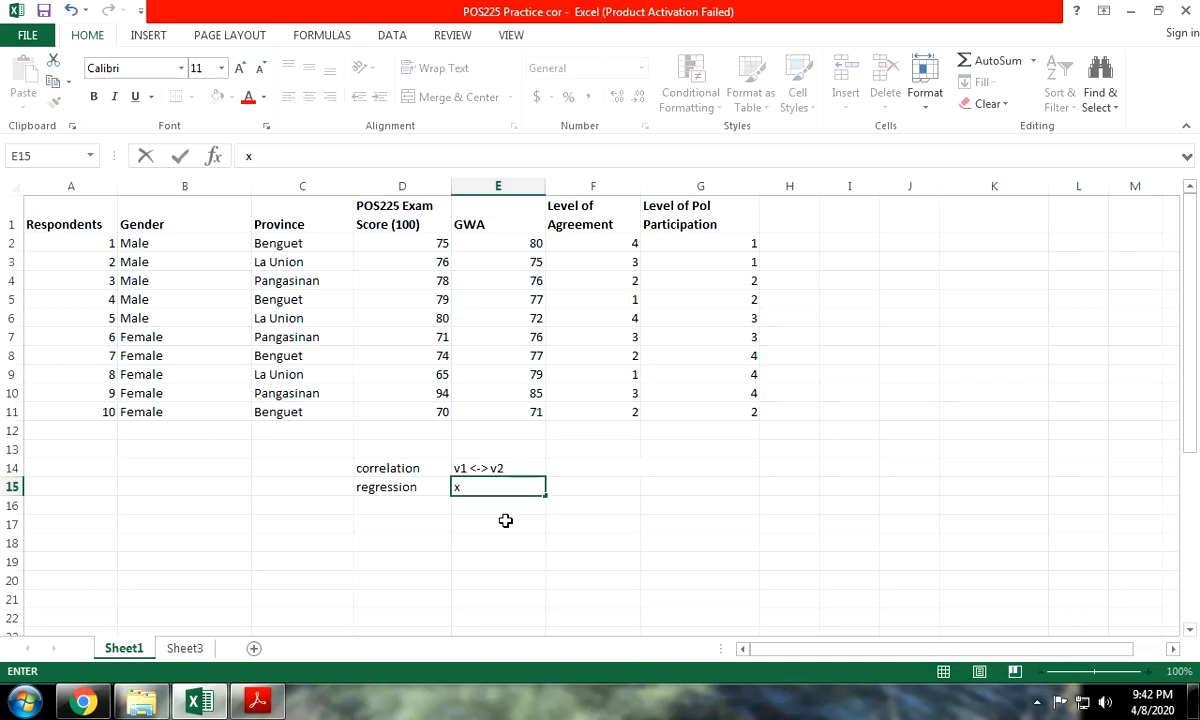
text( -> y)
drag(576, 468, 572, 490)
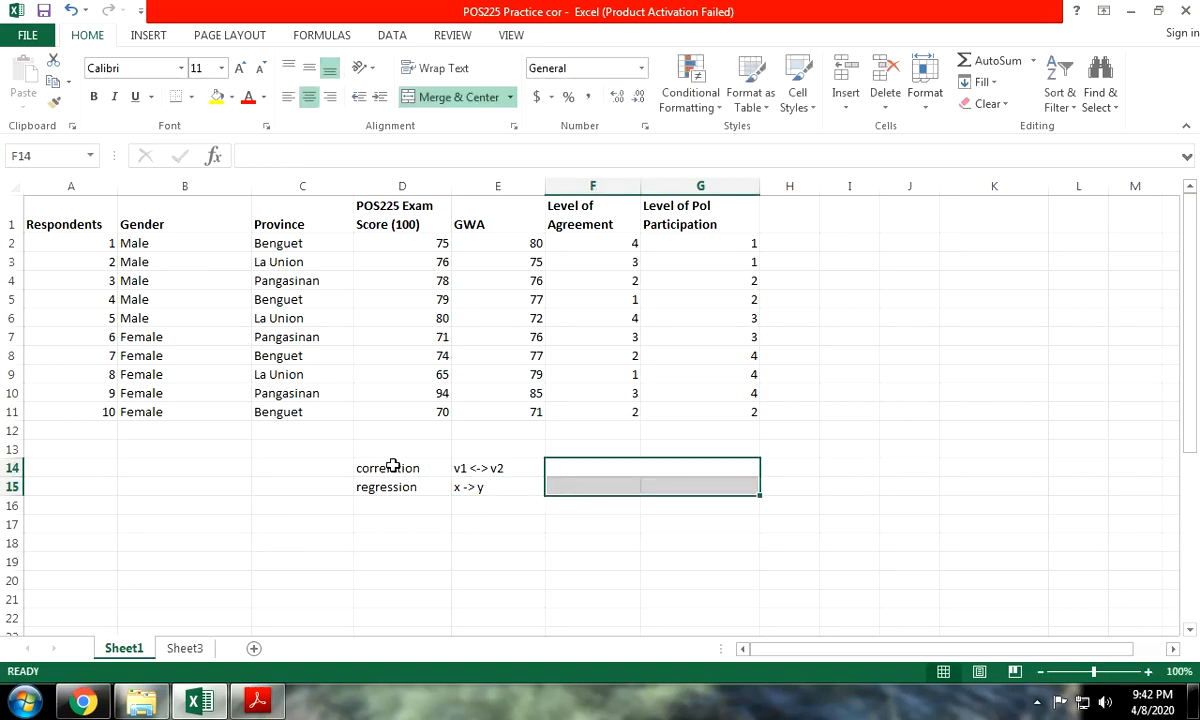
click(505, 506)
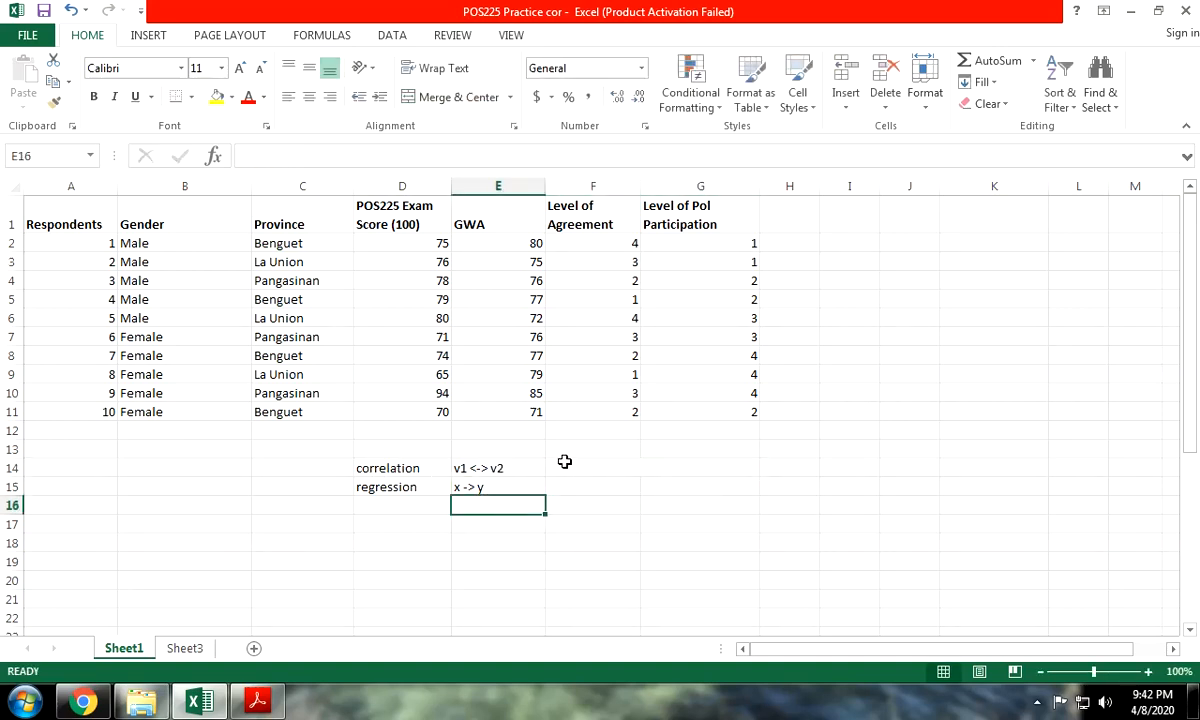
drag(565, 461, 575, 482)
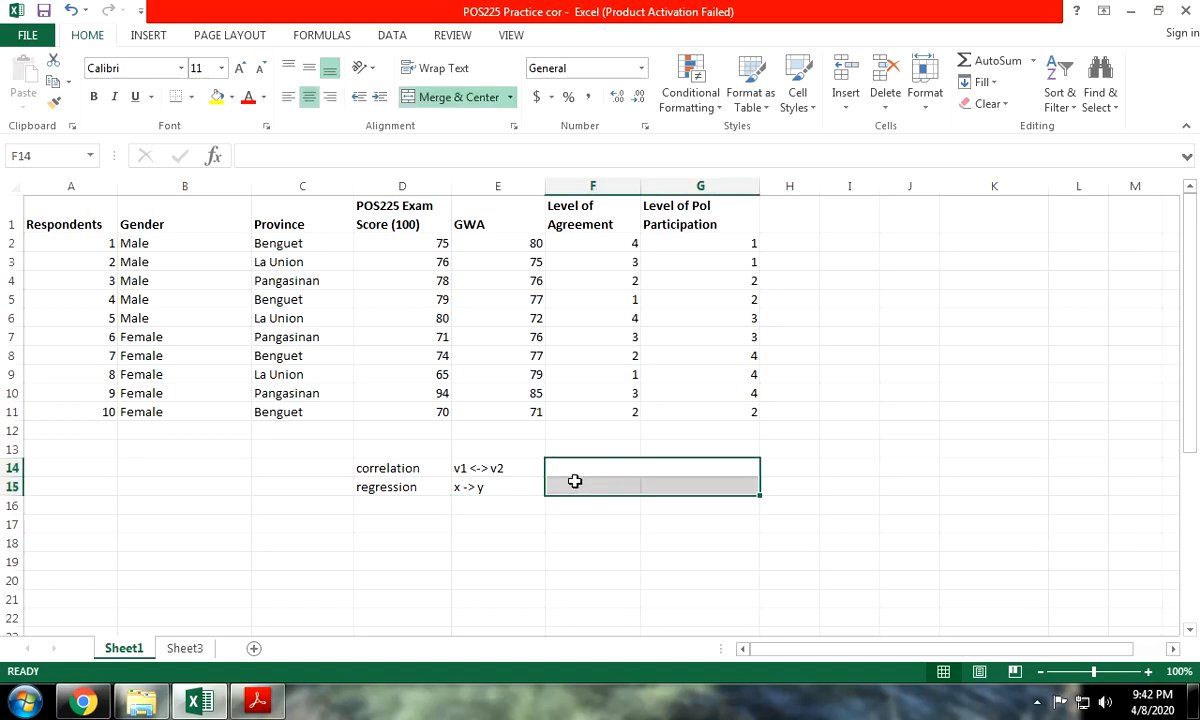
drag(168, 243, 285, 403)
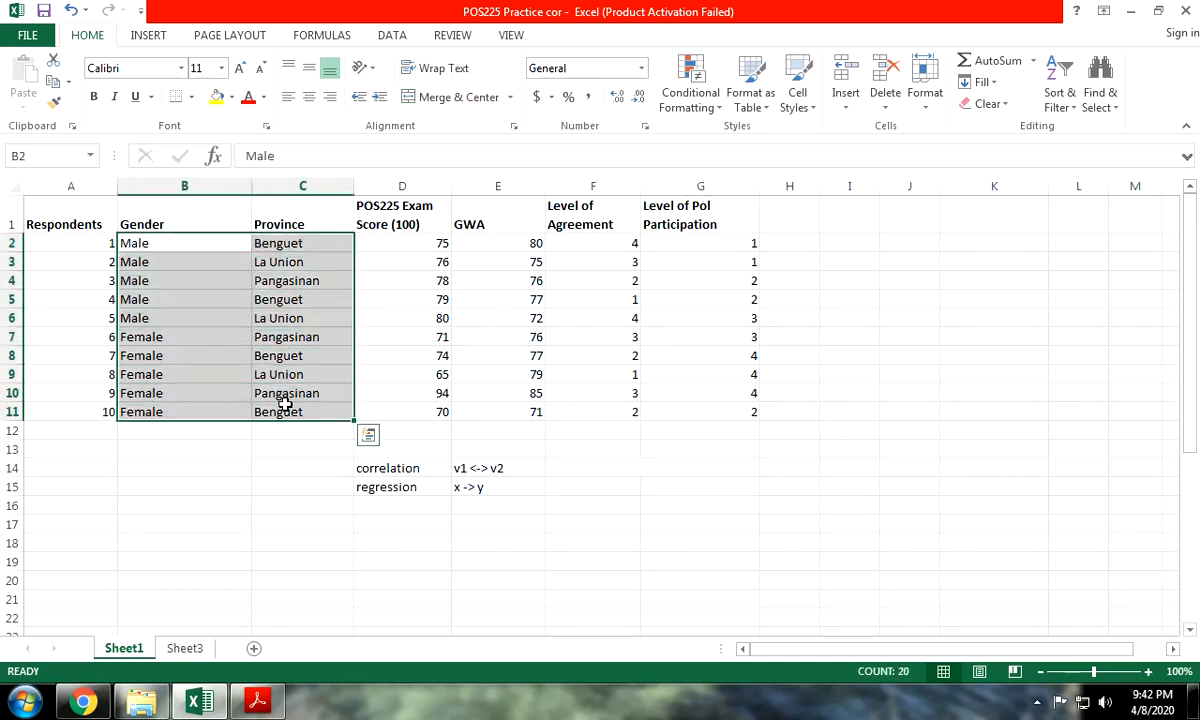
click(670, 468)
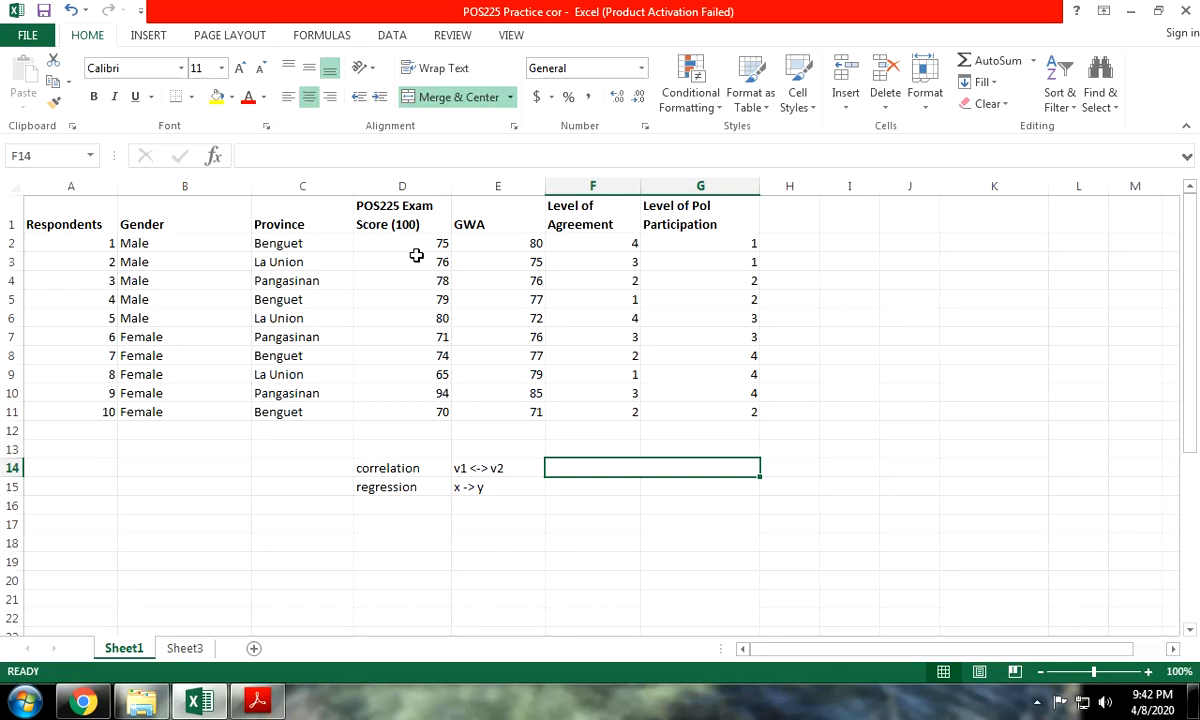
drag(560, 243, 680, 393)
Step: Enter the note "ordinal = spearman" in the merged cell F14
click(640, 468)
text(ordinal )
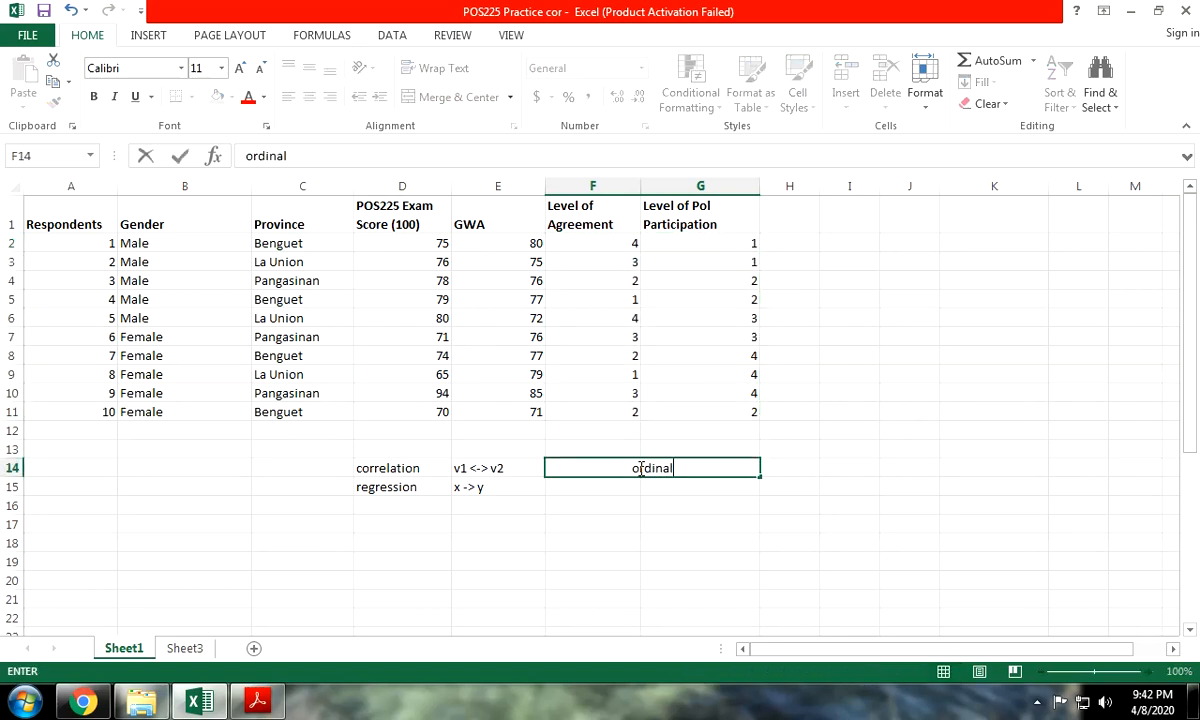
text(-)
key(BackSpace)
text(= spearman)
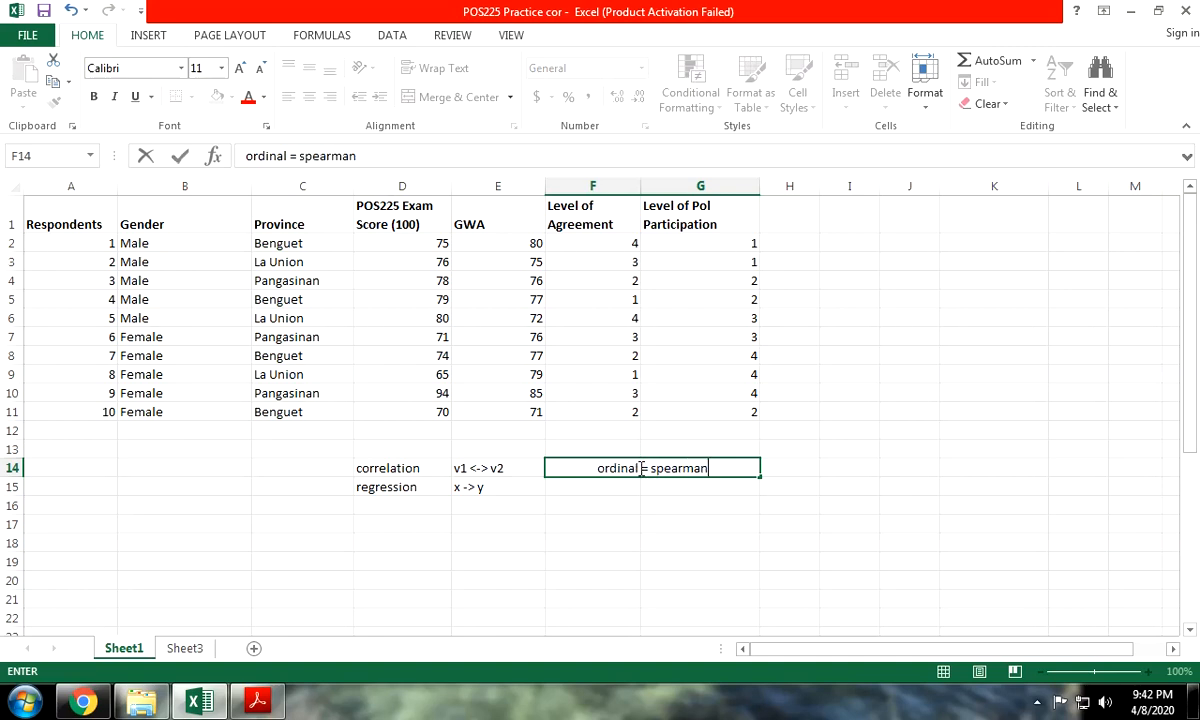
key(Return)
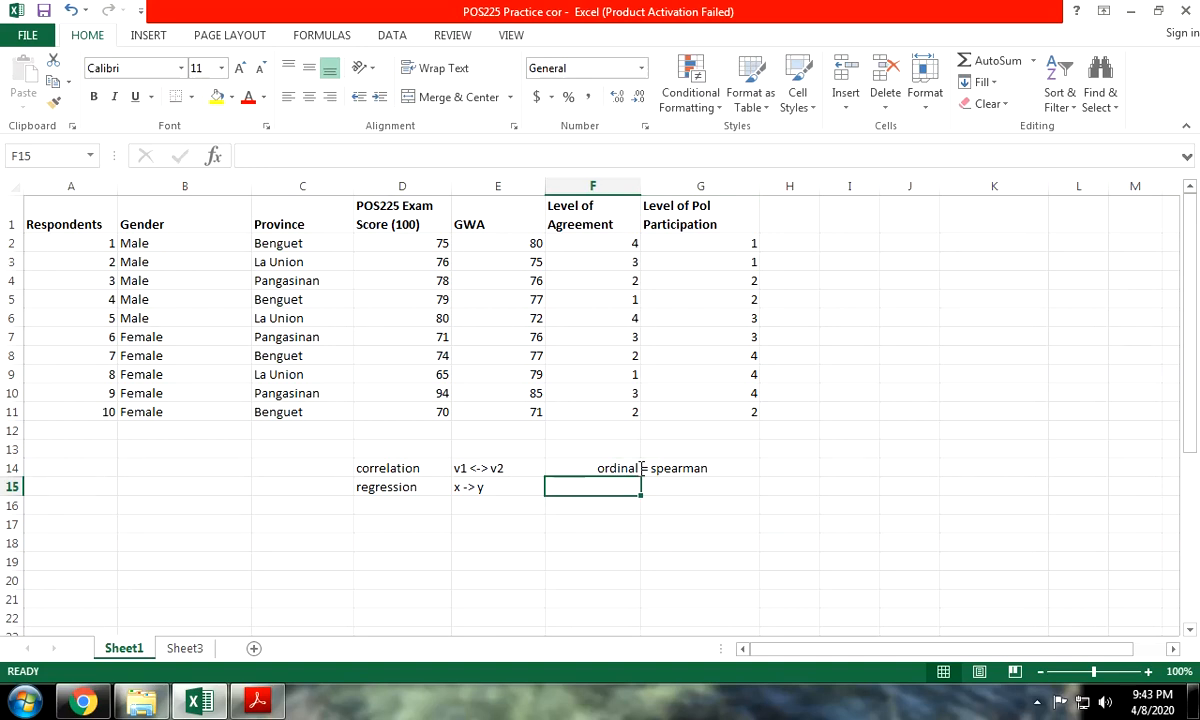
Step: Enter the note "scale = pearson r" in cell F15
text(sclae)
key(BackSpace)
key(BackSpace)
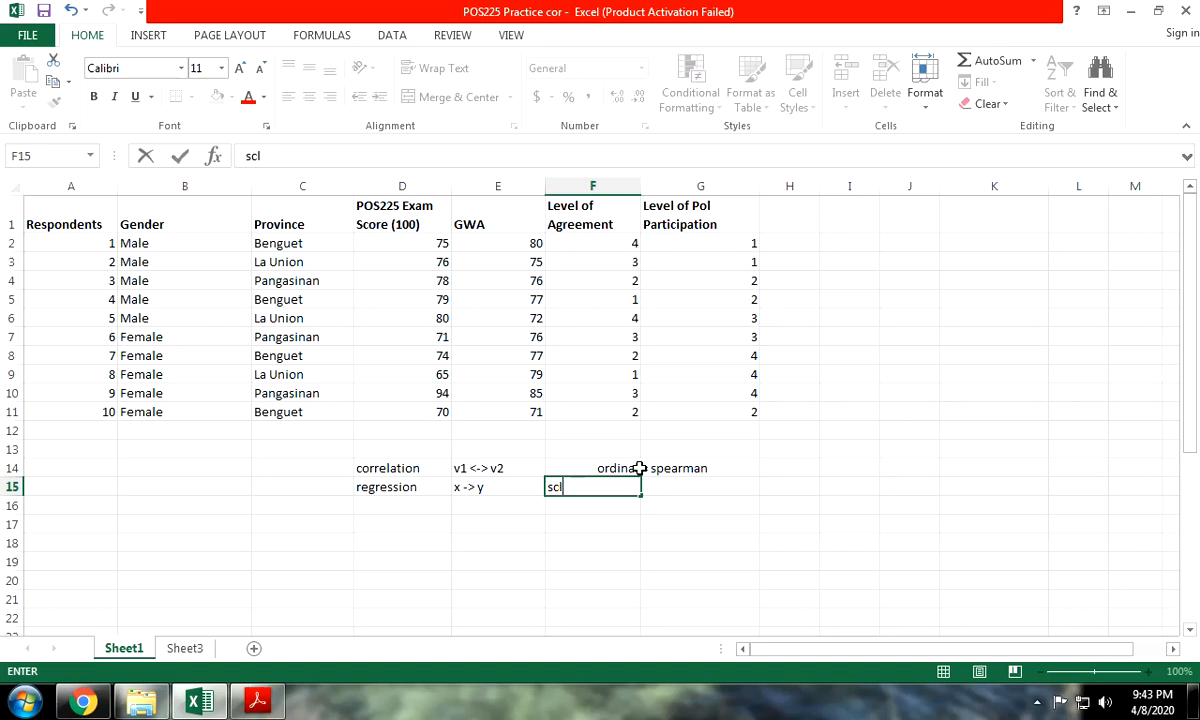
key(BackSpace)
text(ale = pear)
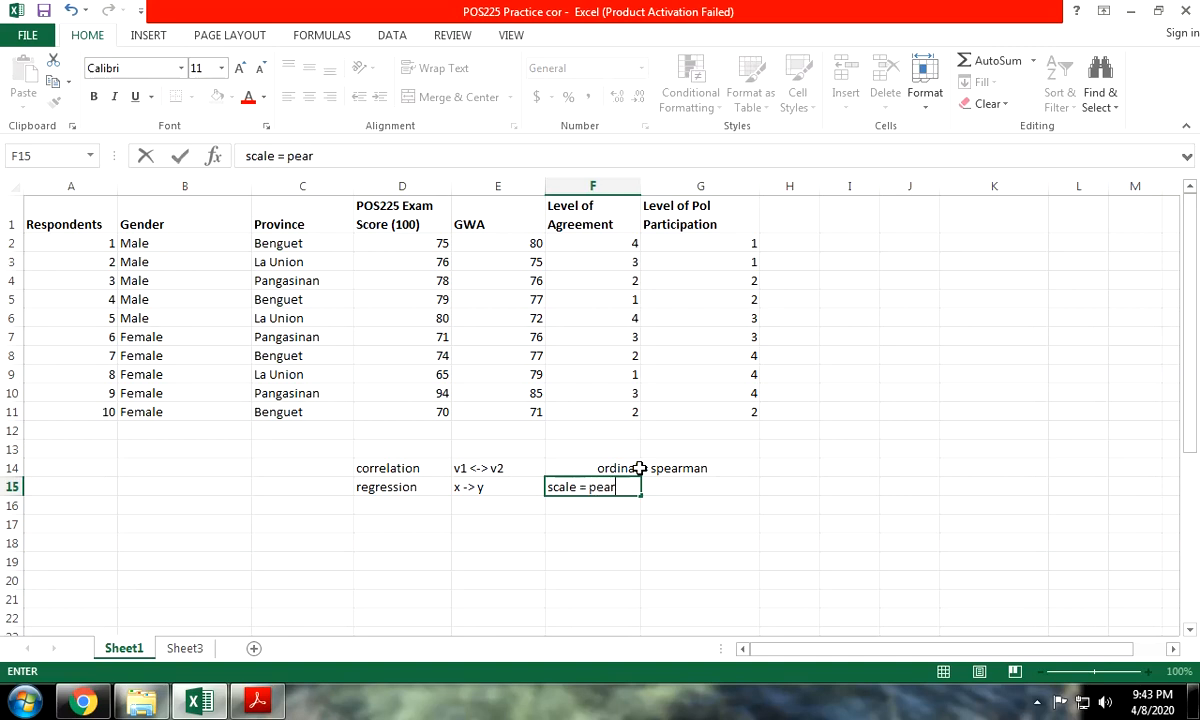
text(son r)
click(660, 561)
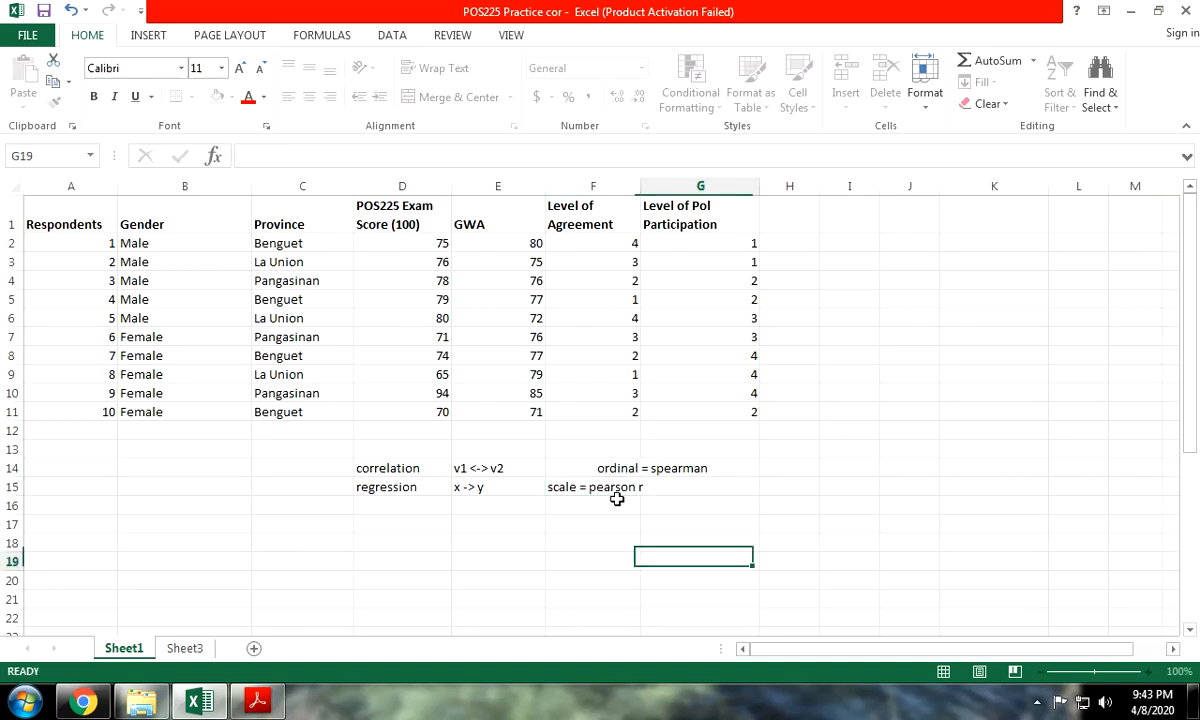
drag(578, 472, 596, 487)
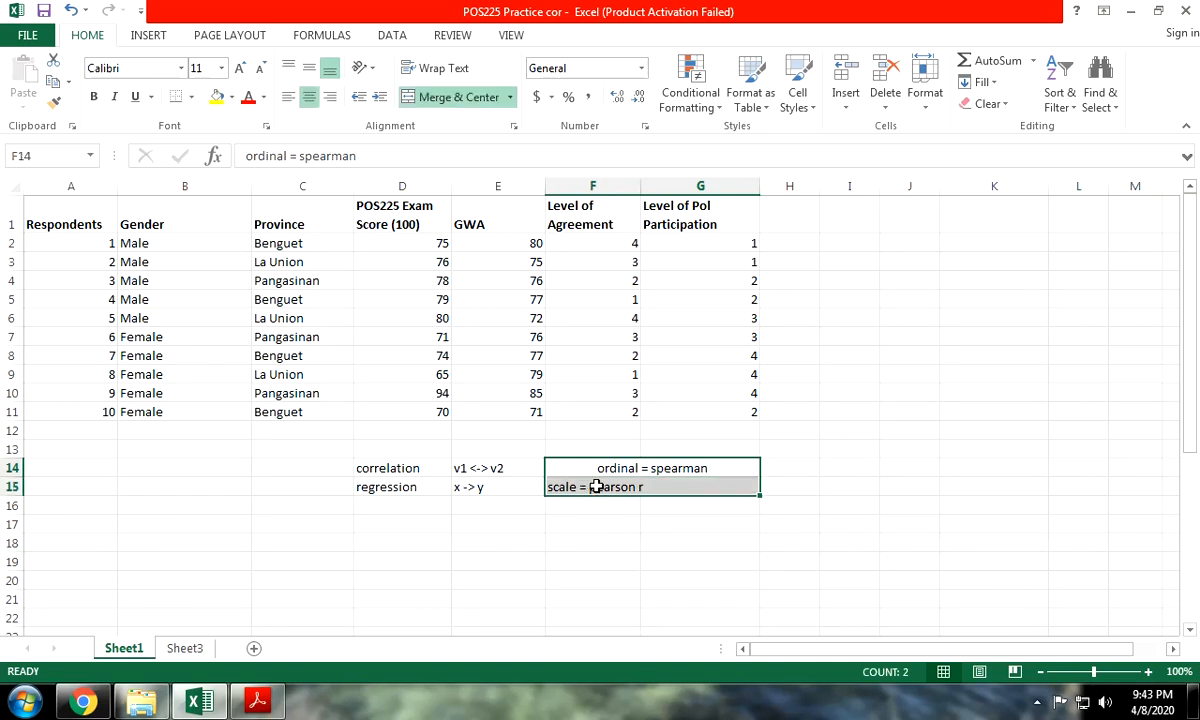
click(651, 503)
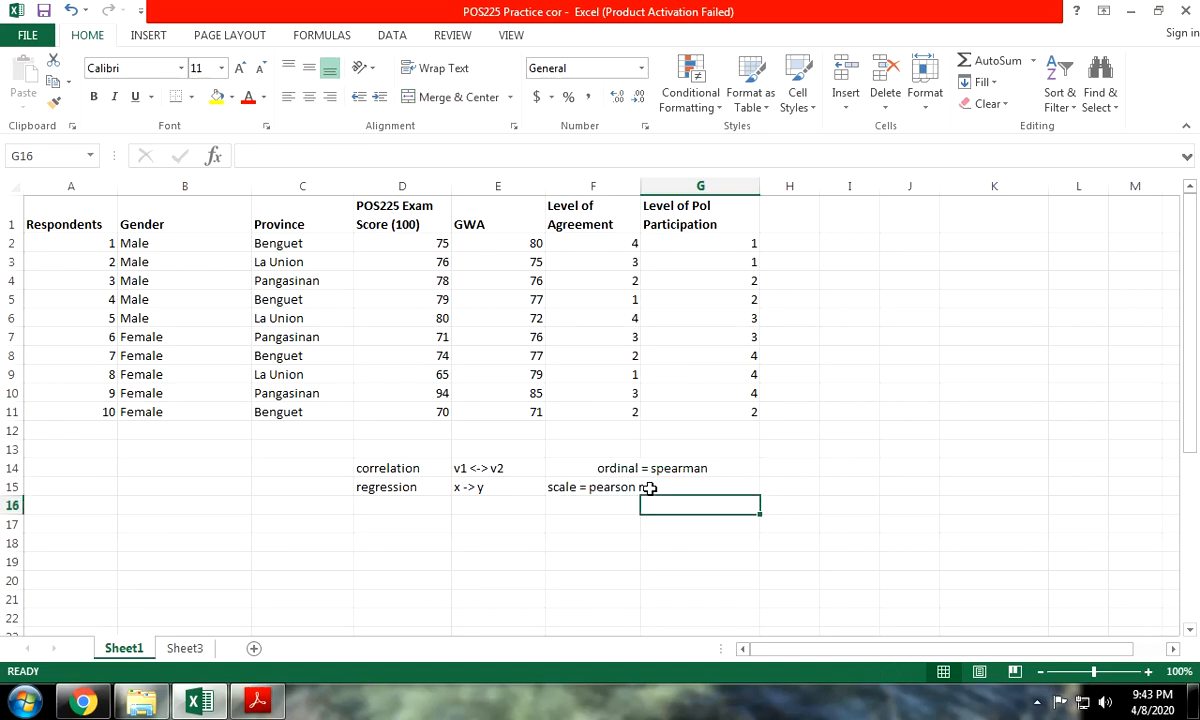
drag(649, 487, 639, 489)
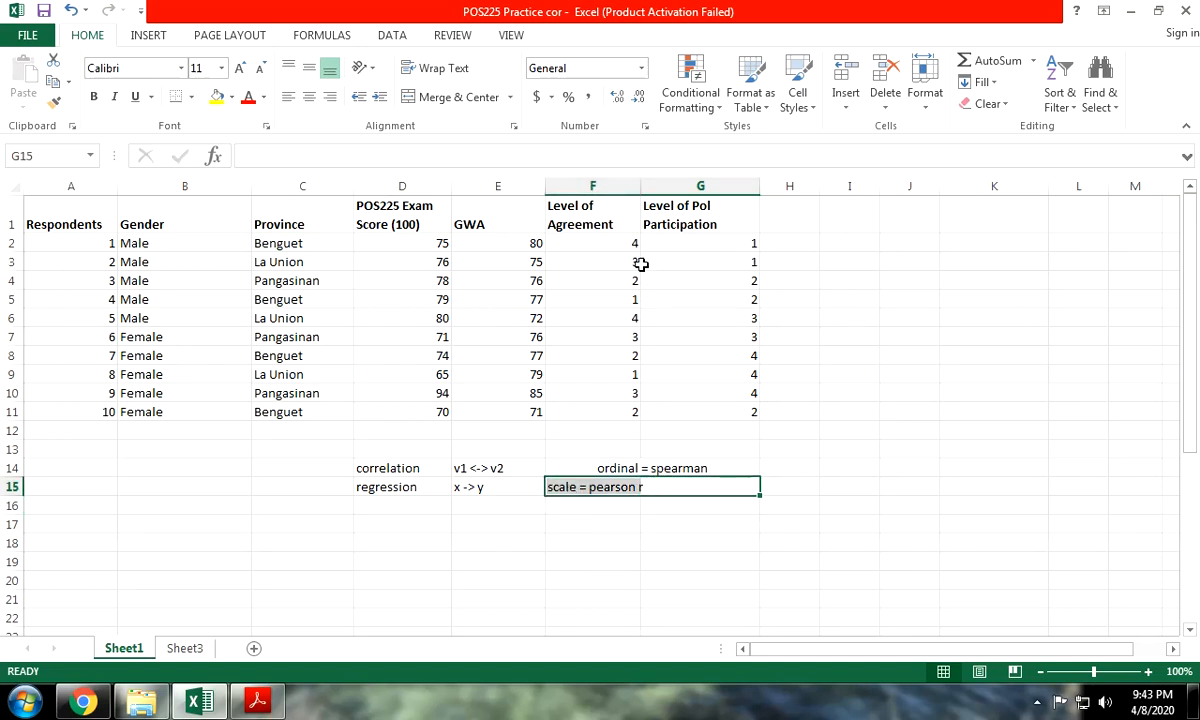
drag(621, 240, 620, 414)
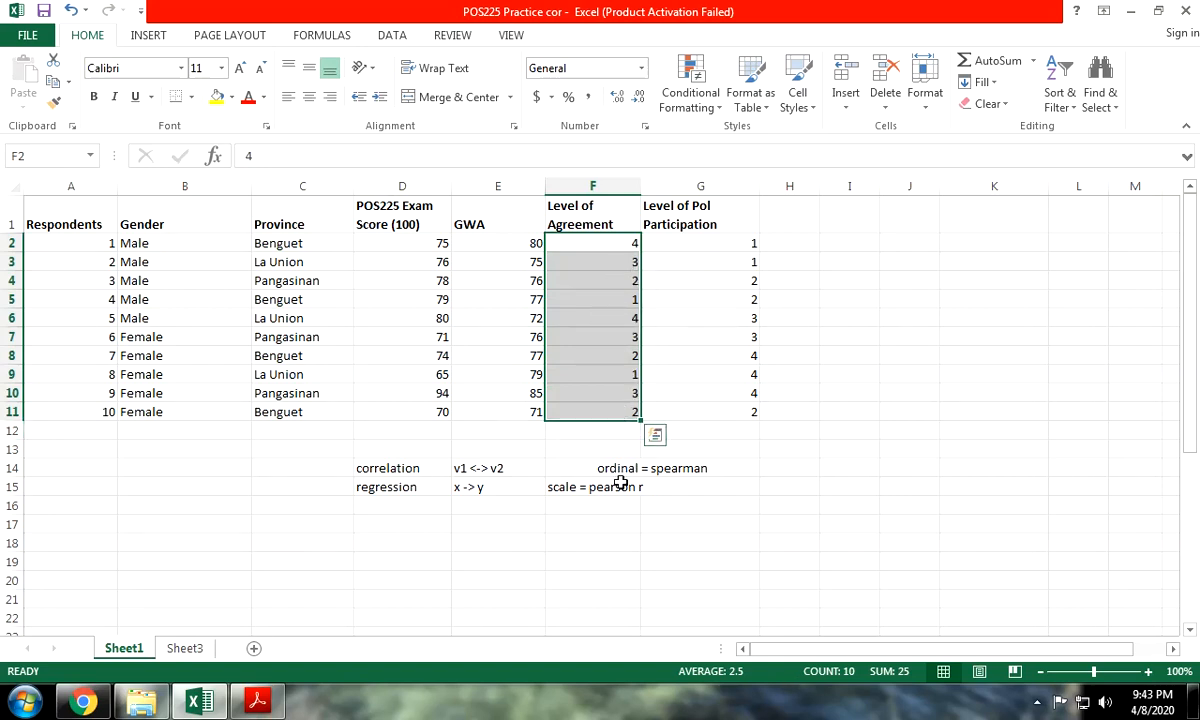
Step: Clear all correlation and regression notes from cells D14 to G15 below the data table
drag(648, 484, 611, 464)
key(Delete)
click(621, 520)
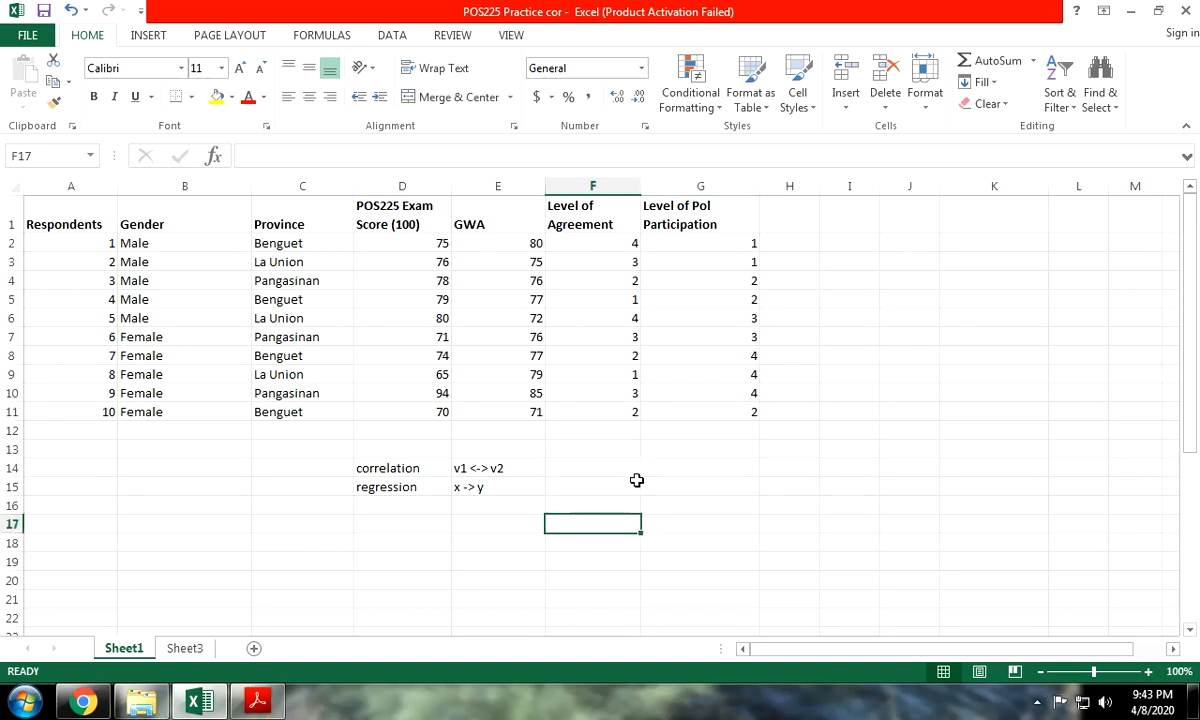
click(637, 470)
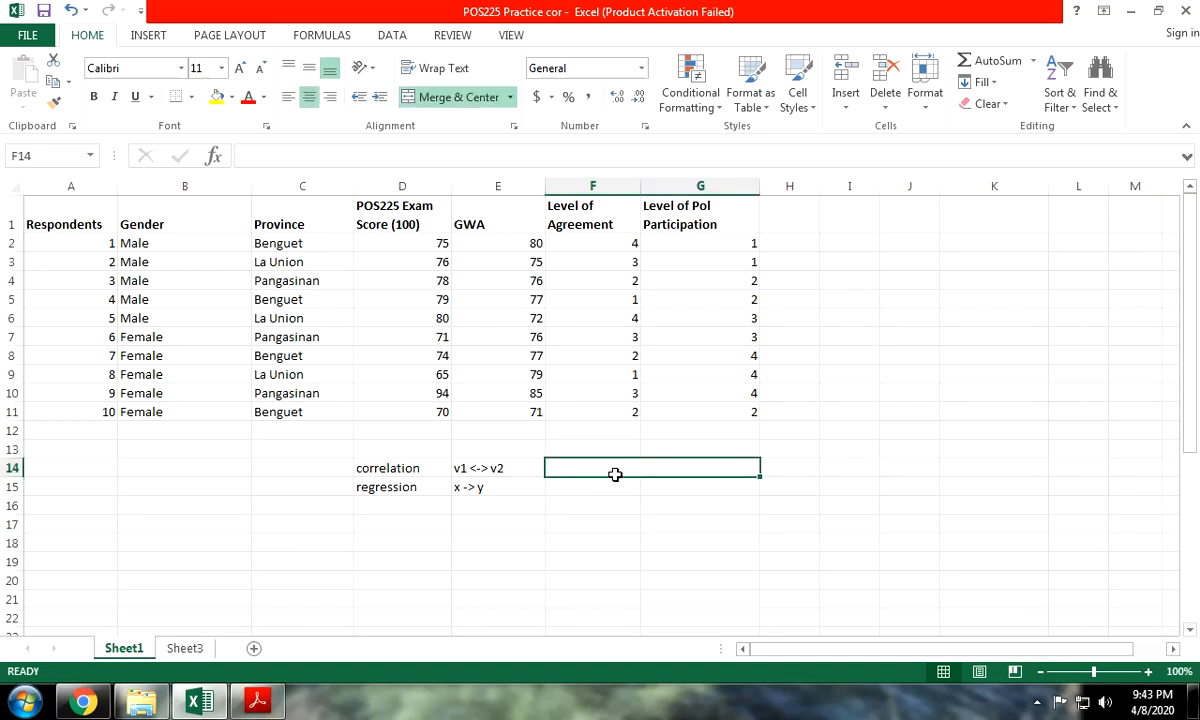
drag(430, 472, 469, 485)
key(Delete)
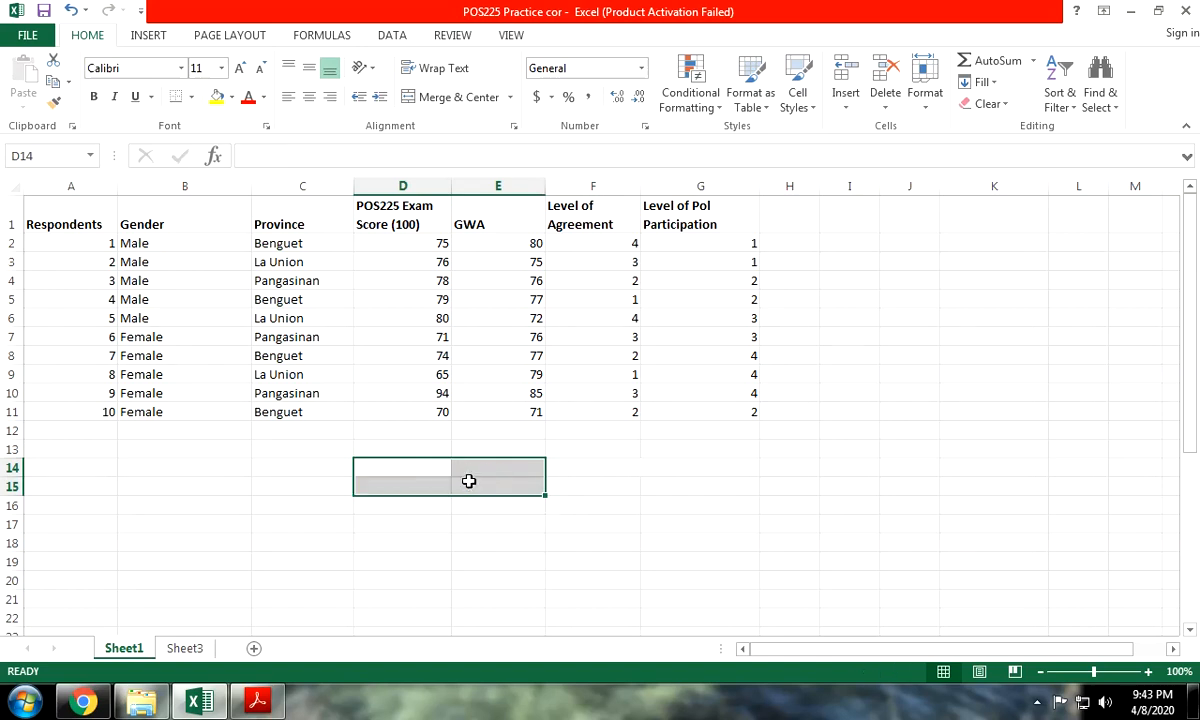
click(498, 542)
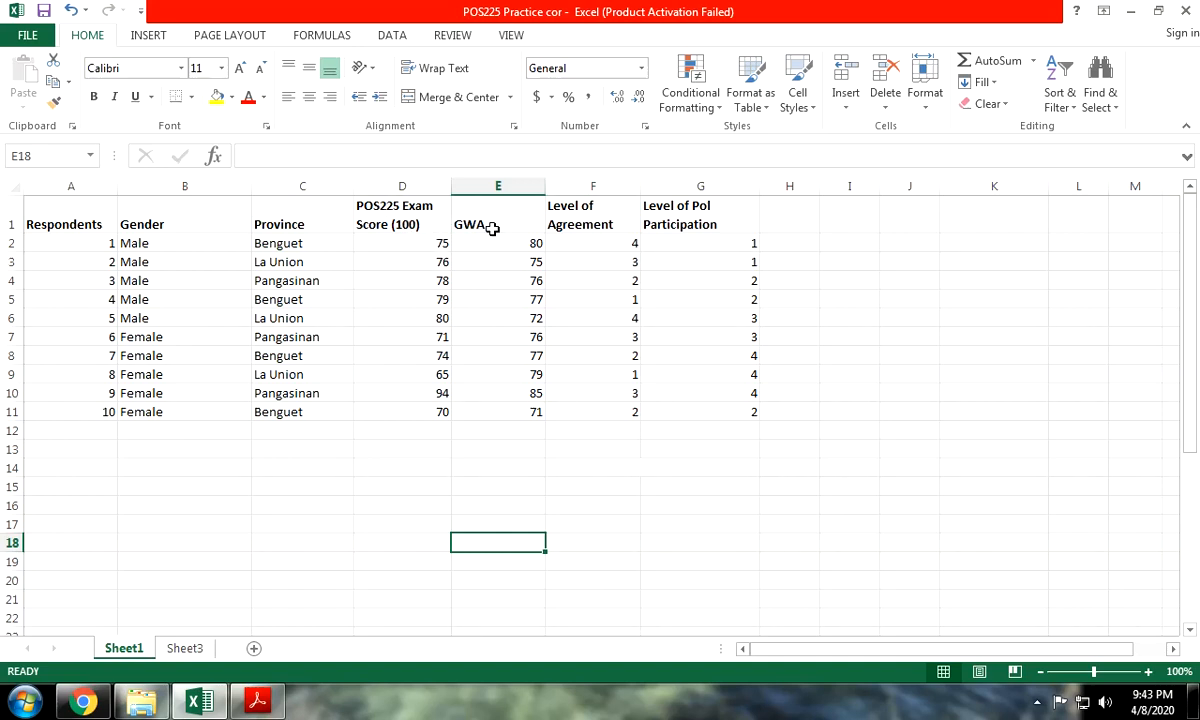
Step: Enter a CORREL formula in cell D13 correlating the exam scores D2:D11 with the GWA values E2:E11
click(438, 454)
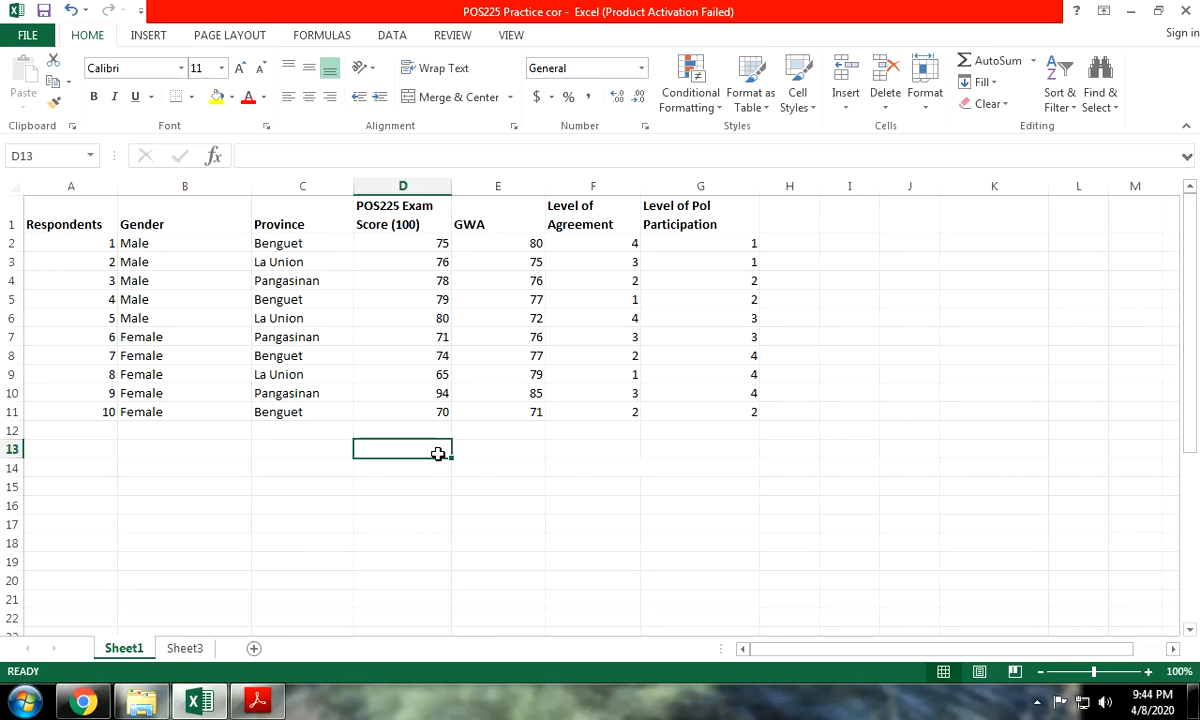
text(=)
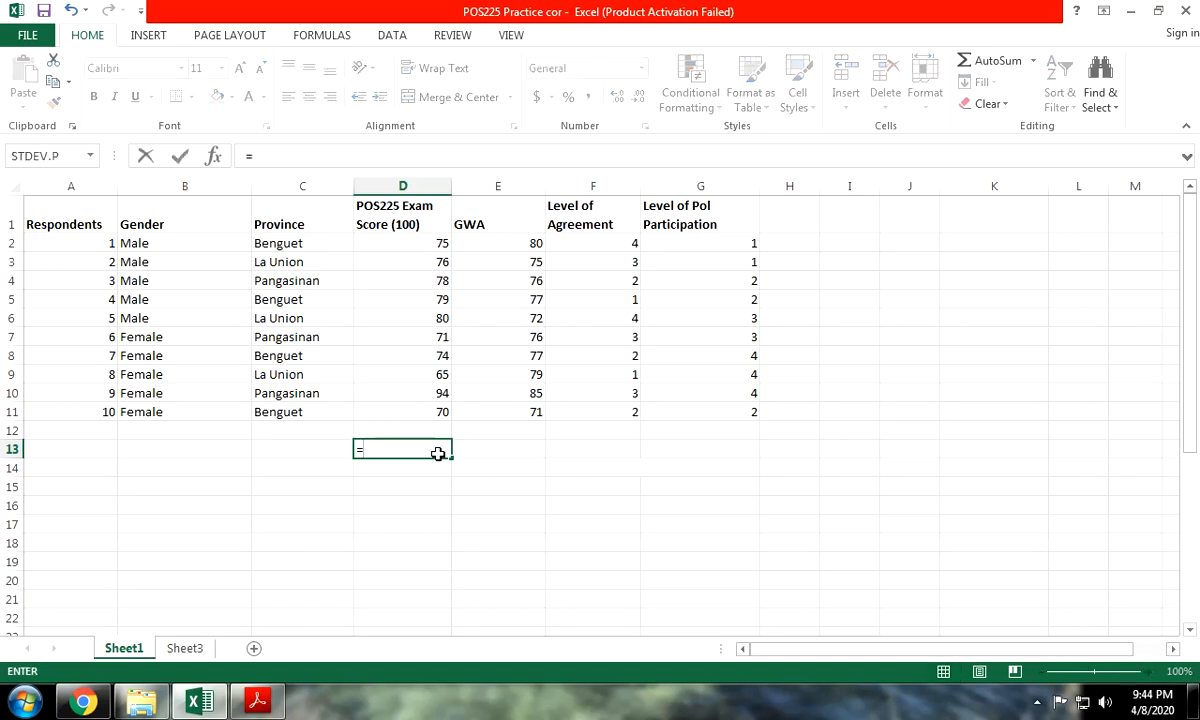
key(BackSpace)
text(=c)
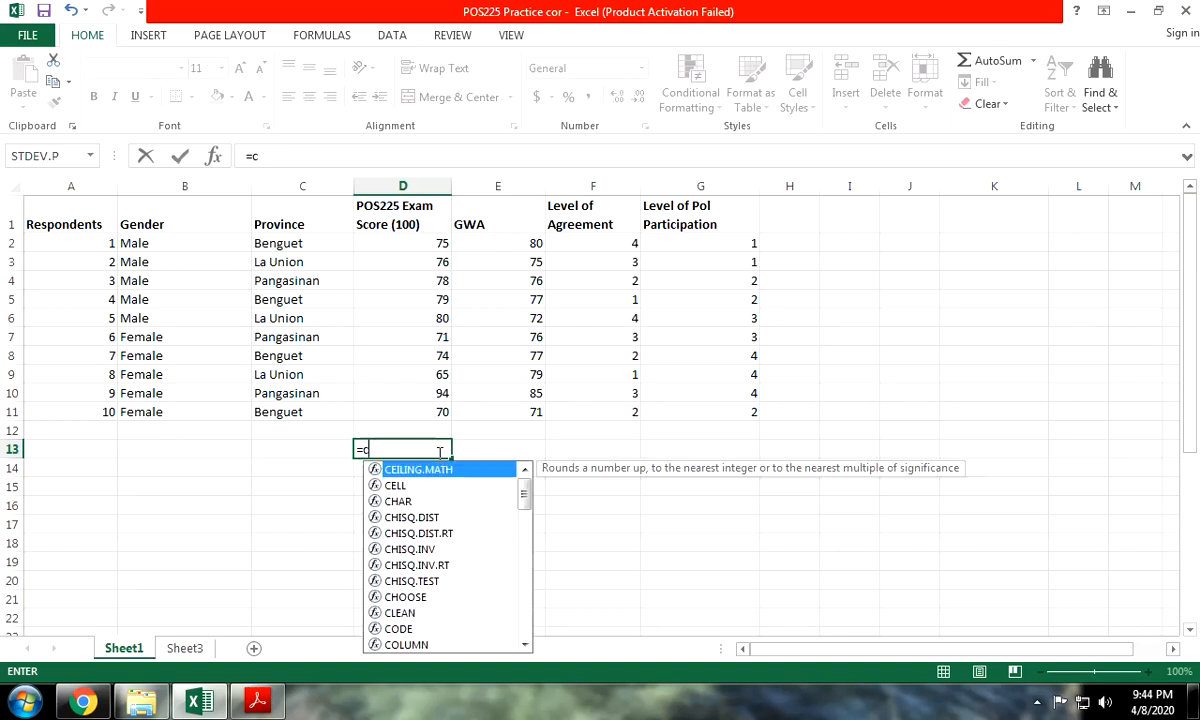
text(orrel)
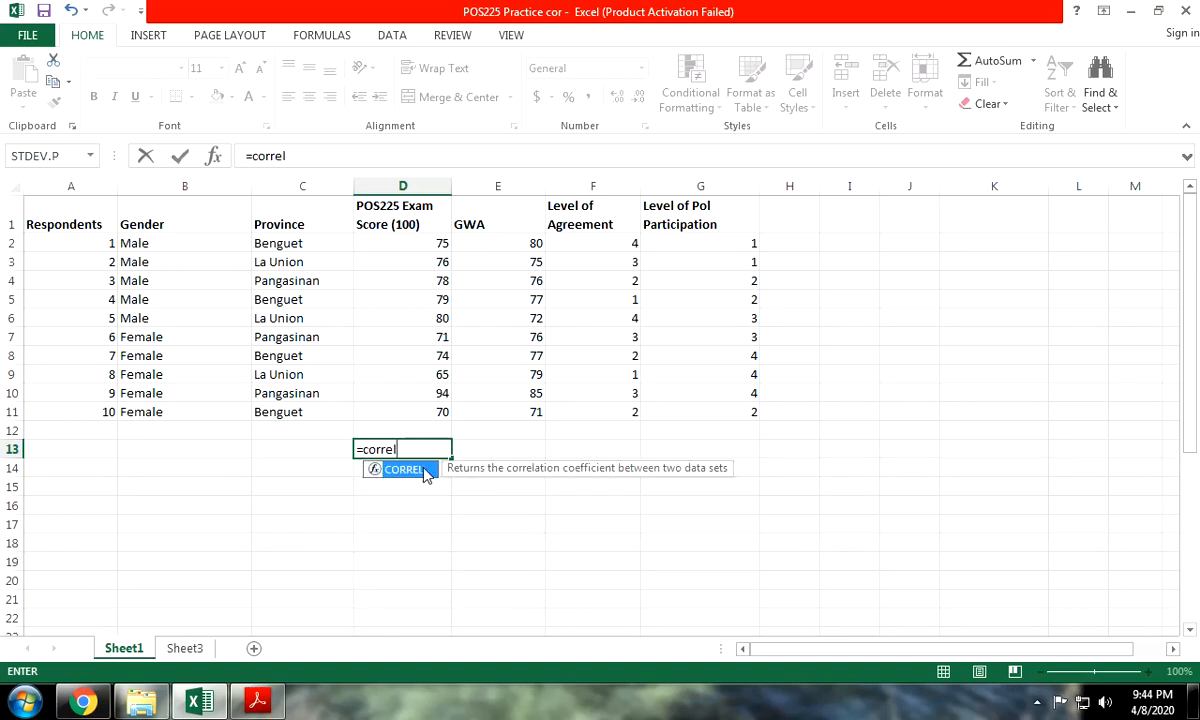
text(()
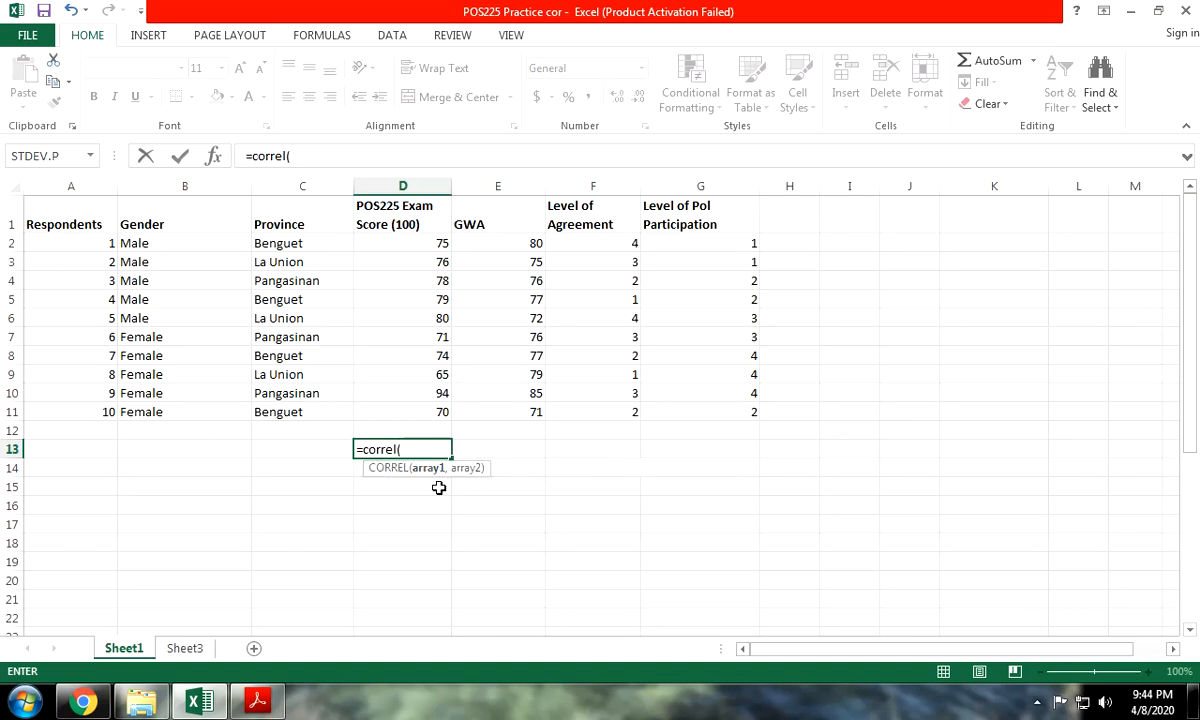
drag(425, 243, 424, 405)
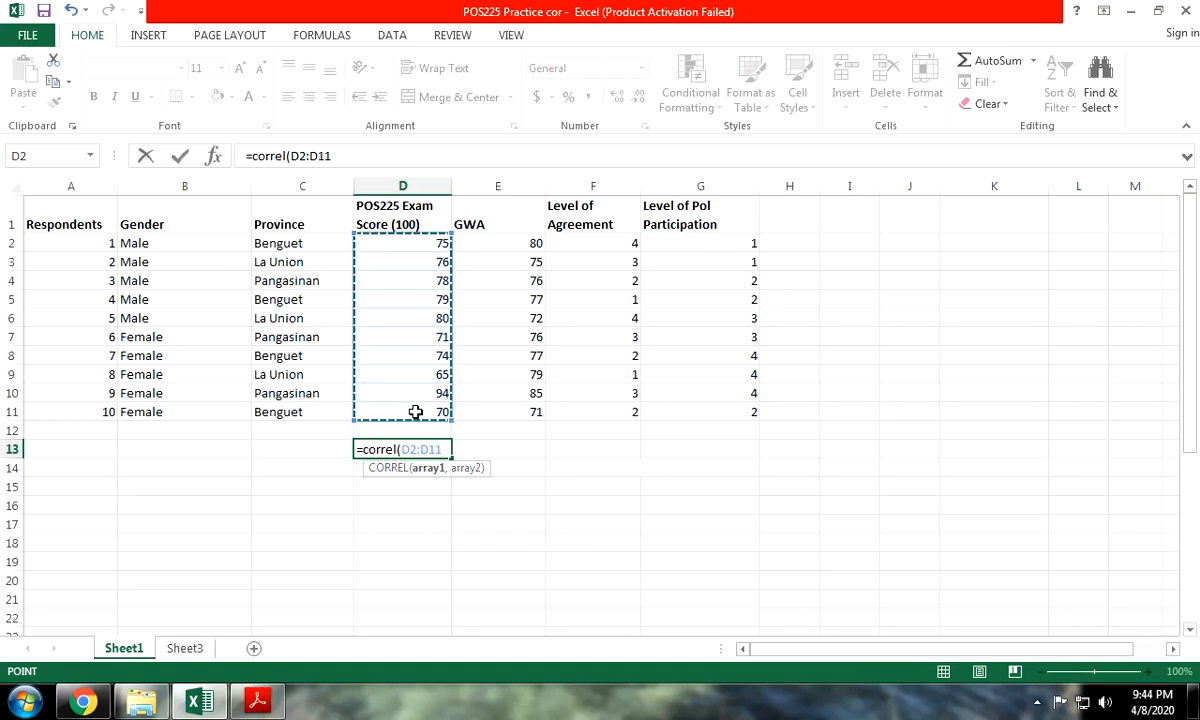
text(,)
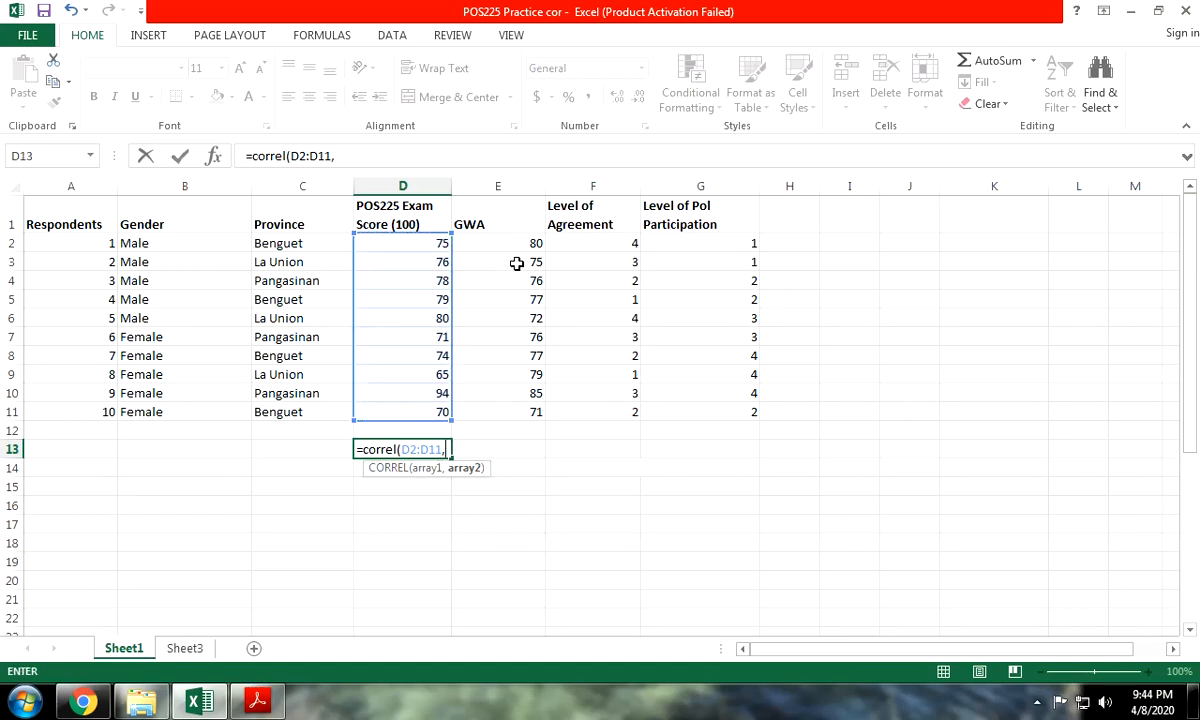
drag(515, 241, 510, 414)
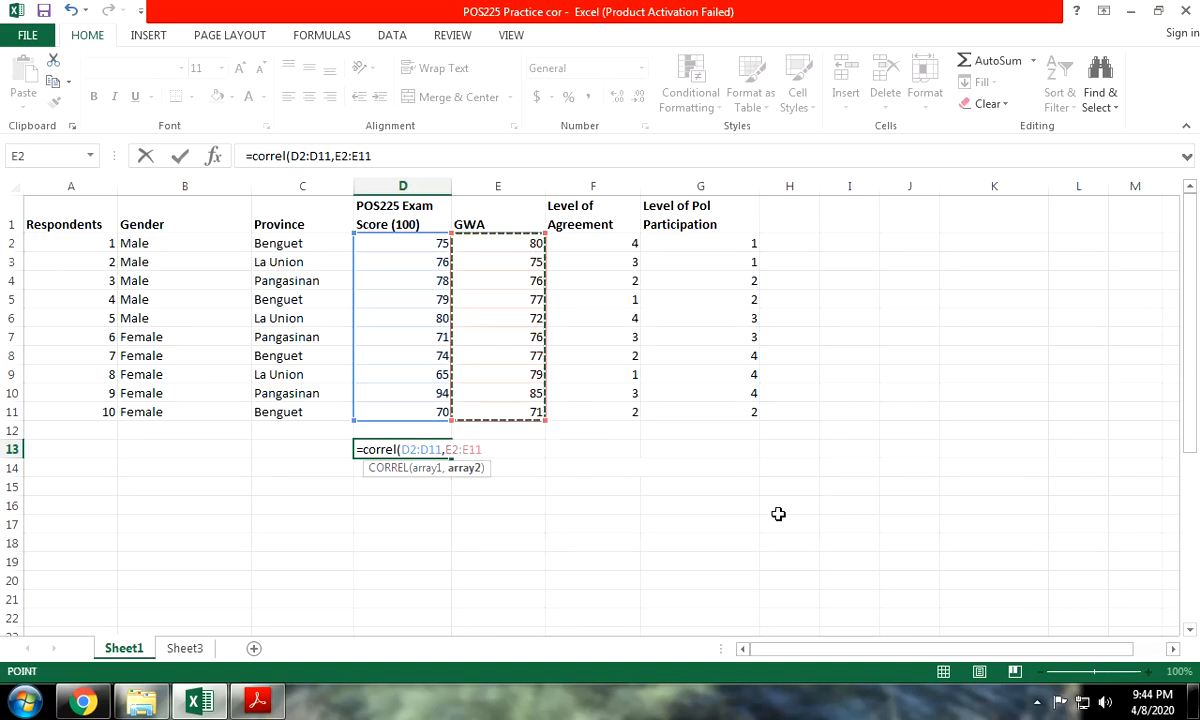
key(Return)
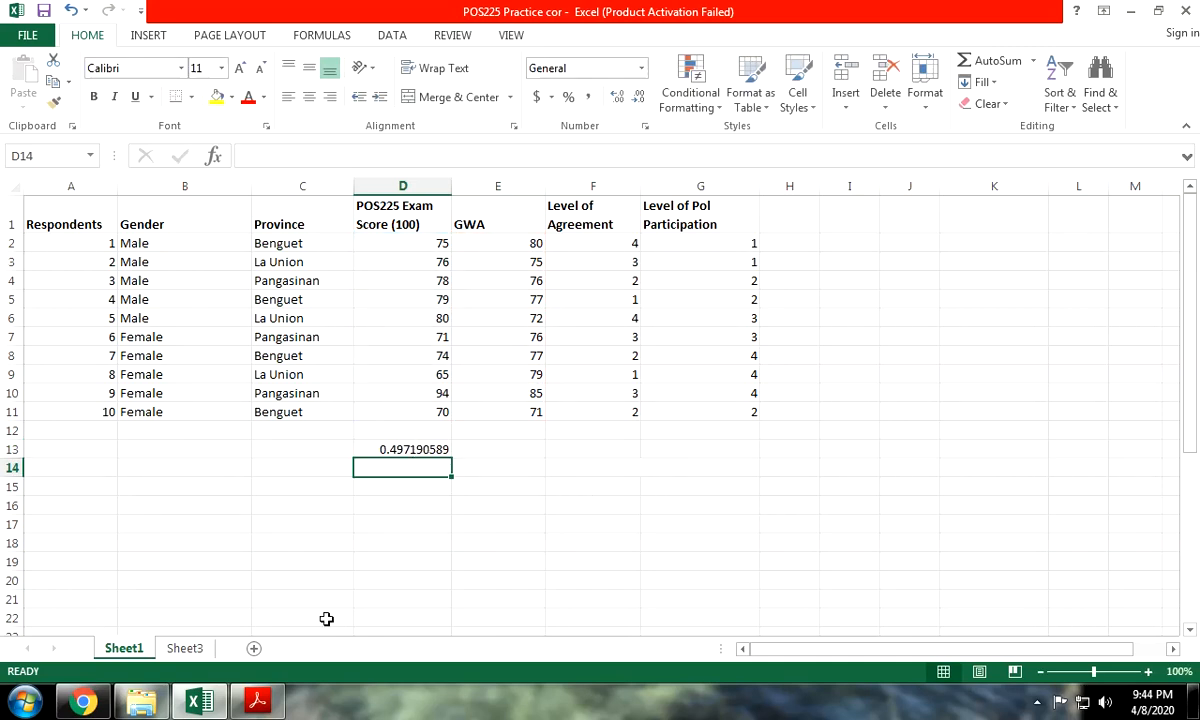
Step: Switch to the "6 Measures of Correlation" PDF, enlarge it to 100%, and place its interpretation table beside the computed coefficient
click(281, 700)
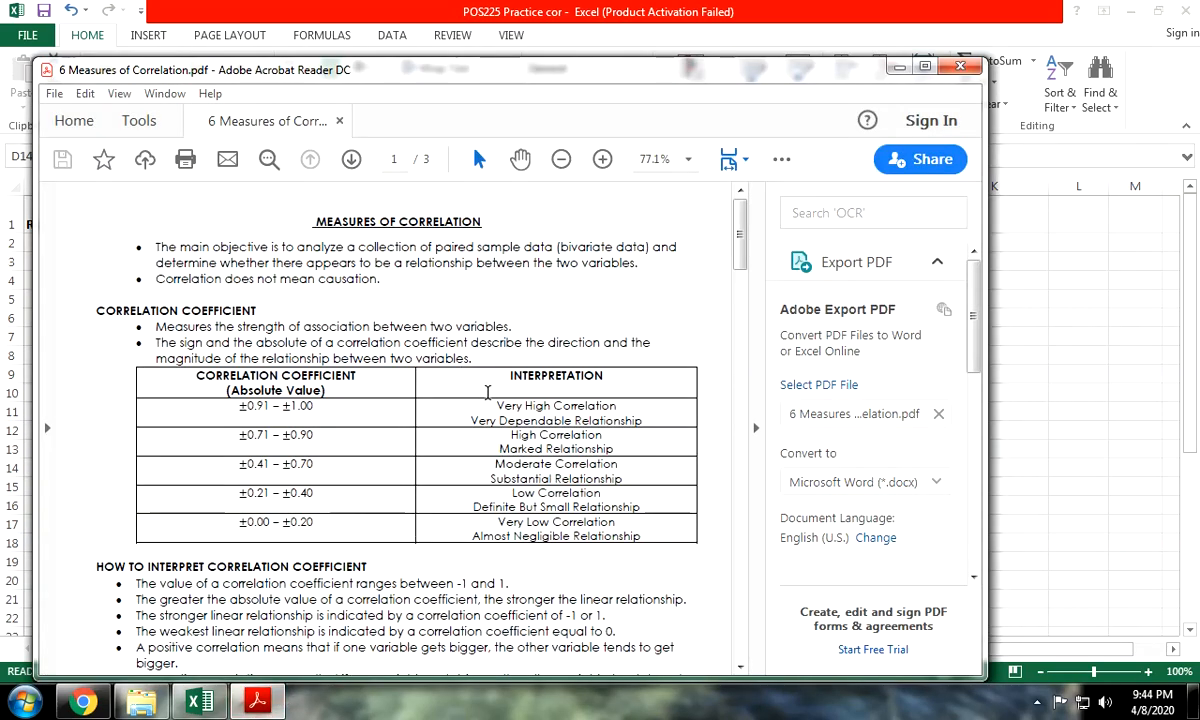
ctrl+scroll(487, 404, up, 1)
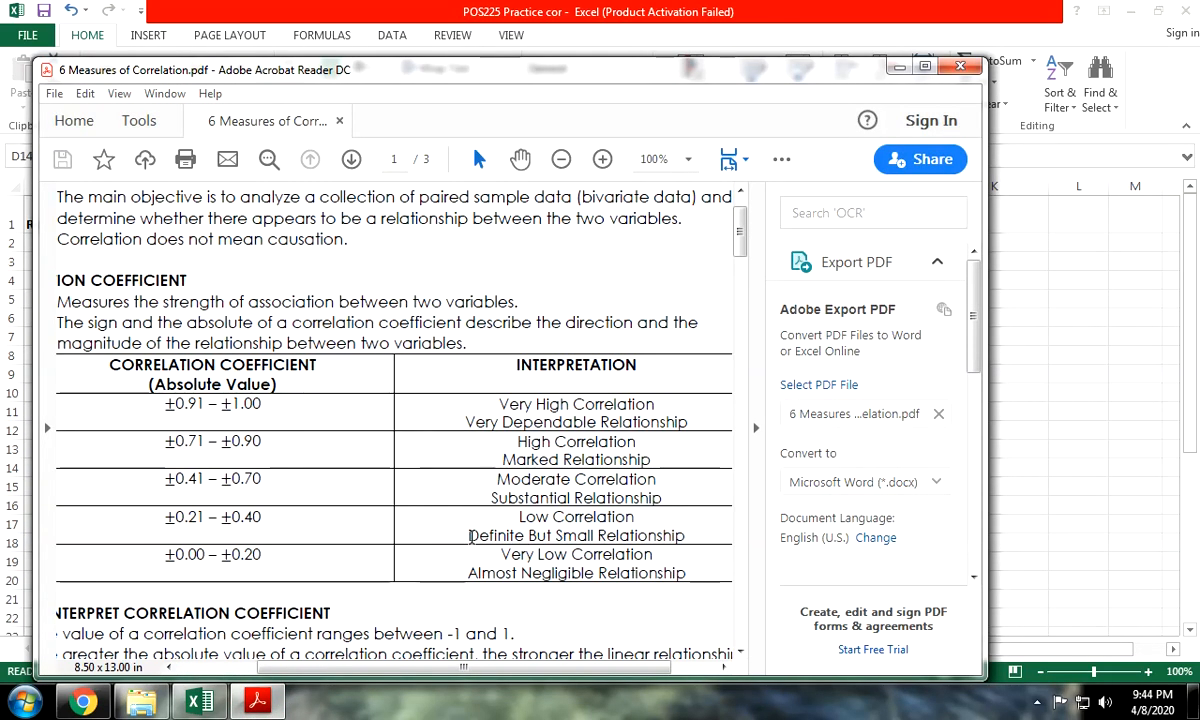
mouse_move(433, 672)
mouse_down()
mouse_move(350, 672)
mouse_move(418, 676)
mouse_up()
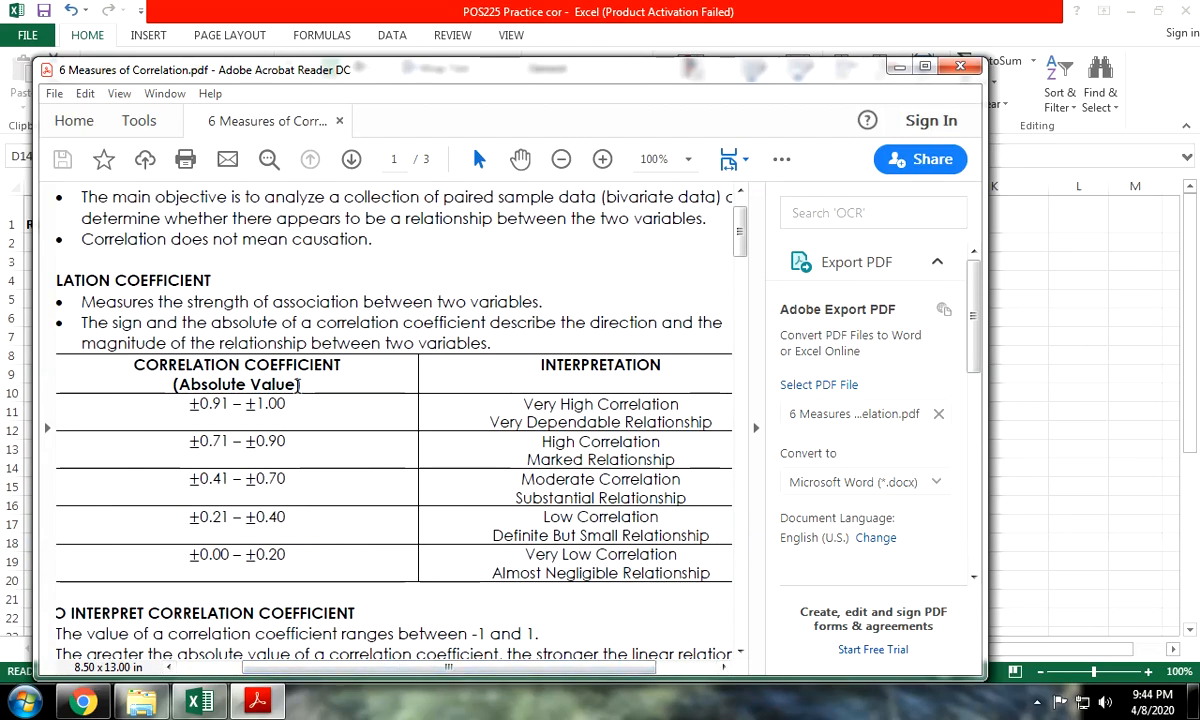
drag(544, 79, 1008, 62)
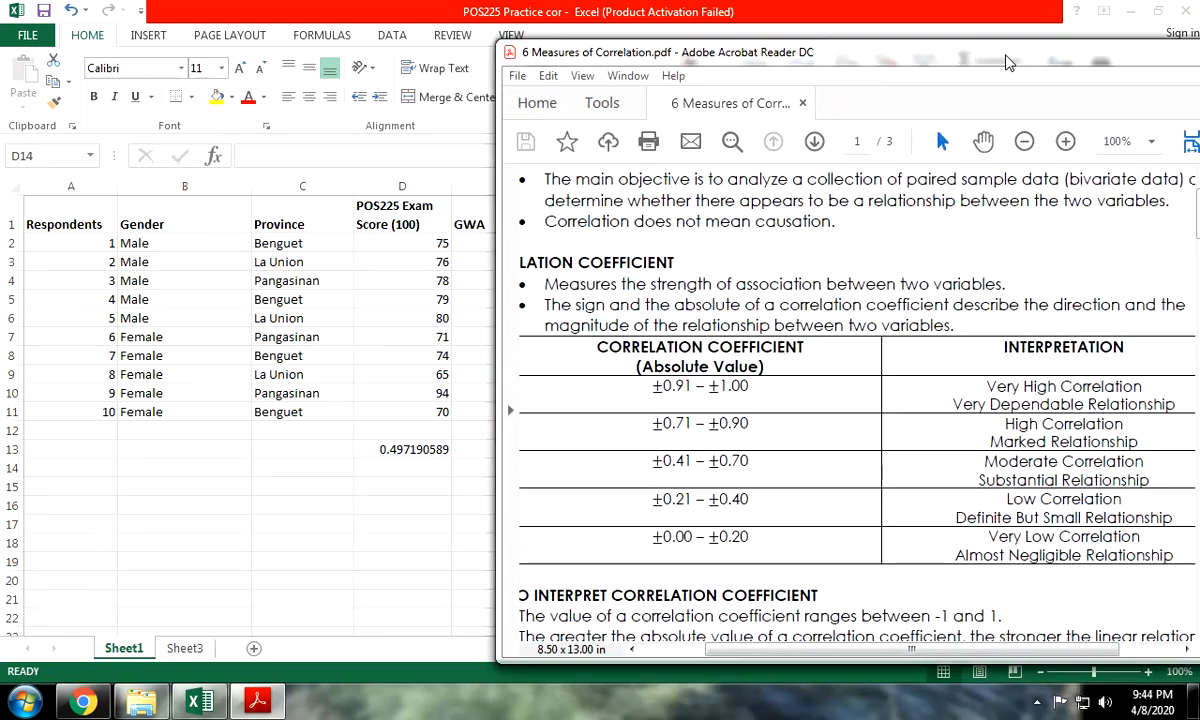
click(377, 474)
text(v)
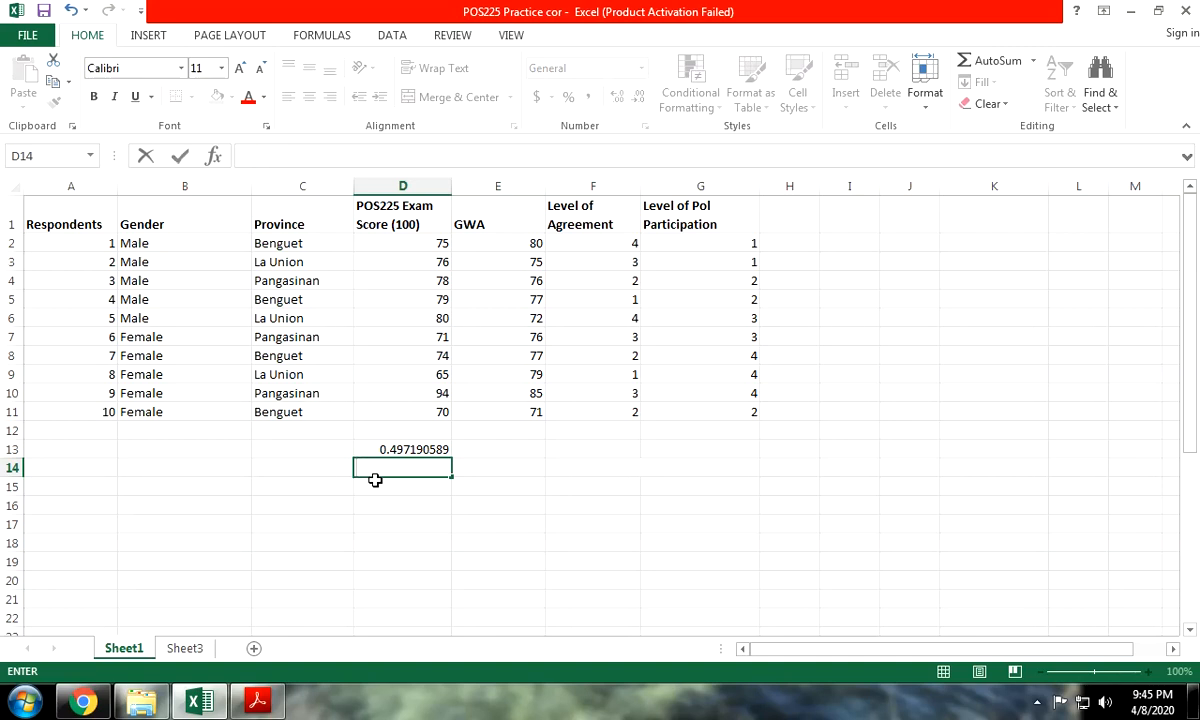
text(v1 = v2)
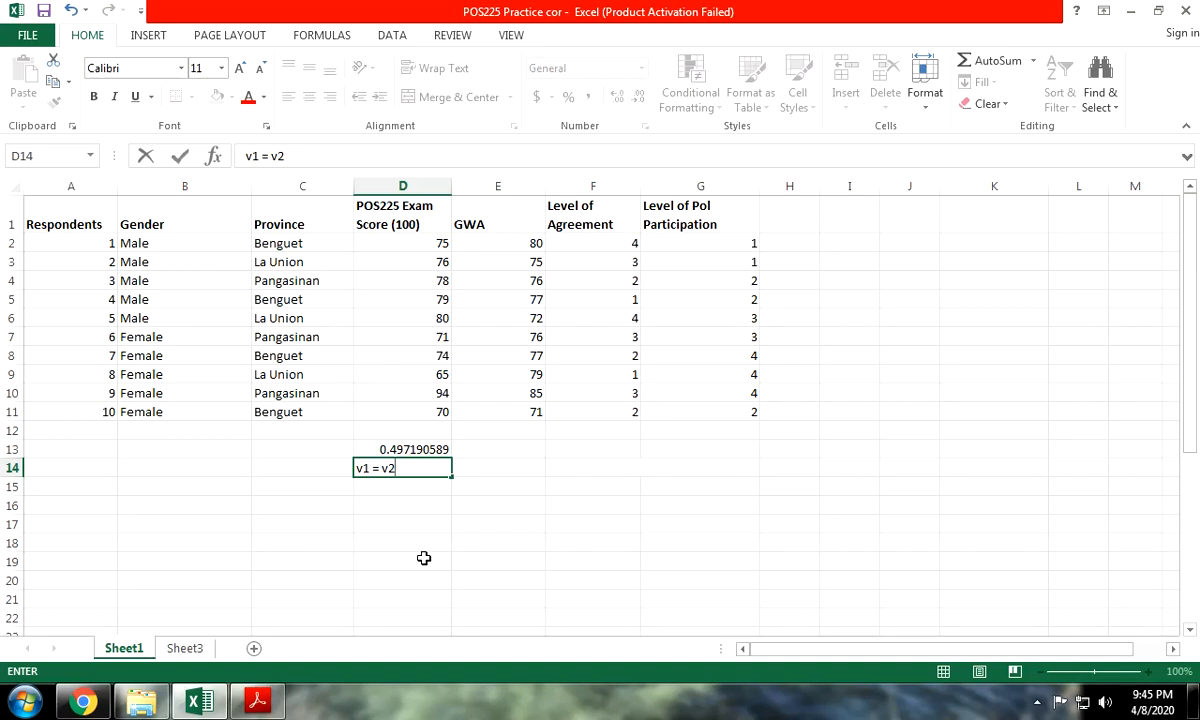
key(BackSpace)
key(BackSpace)
key(BackSpace)
key(BackSpace)
key(BackSpace)
key(BackSpace)
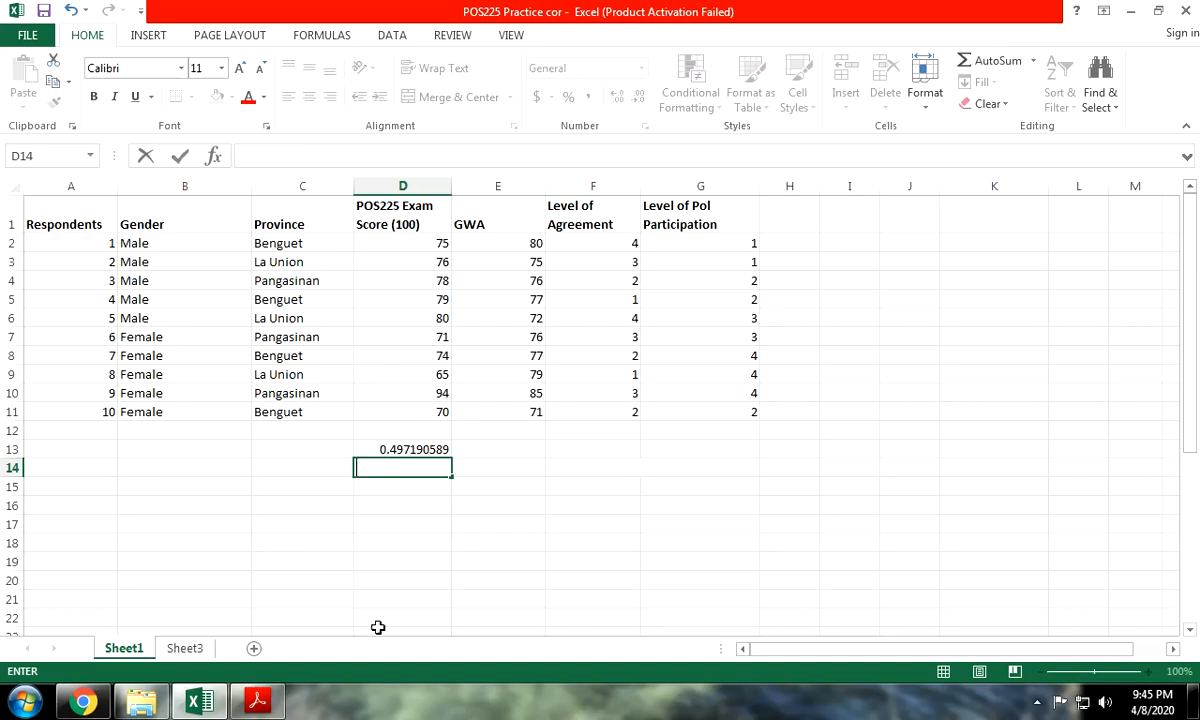
click(373, 450)
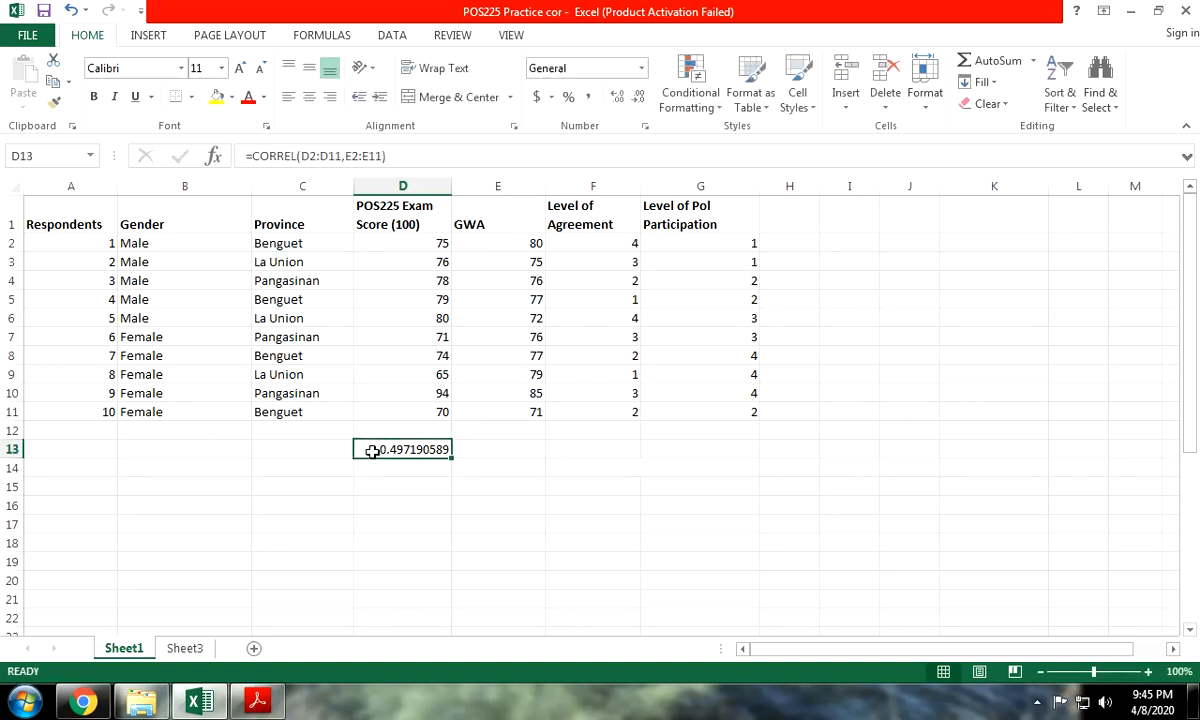
Step: Highlight "Moderate Correlation" in the PDF's interpretation table, and return to Excel to inspect the ranges used by D13's formula
click(257, 701)
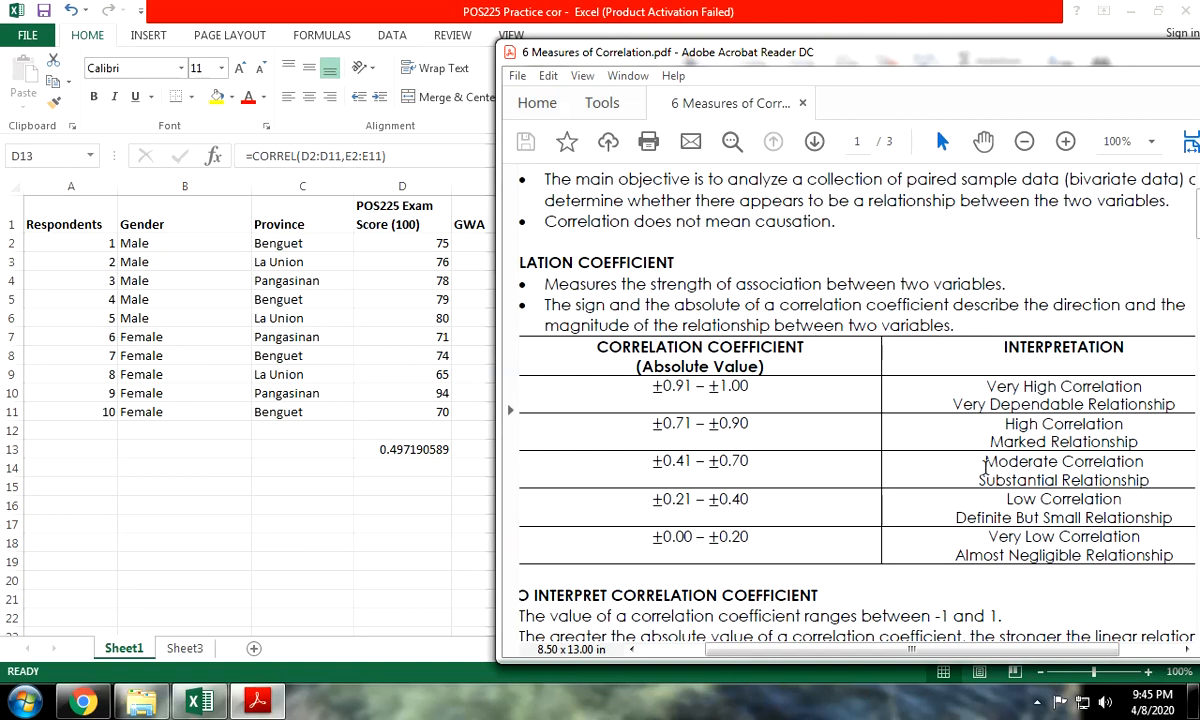
triple_click(985, 463)
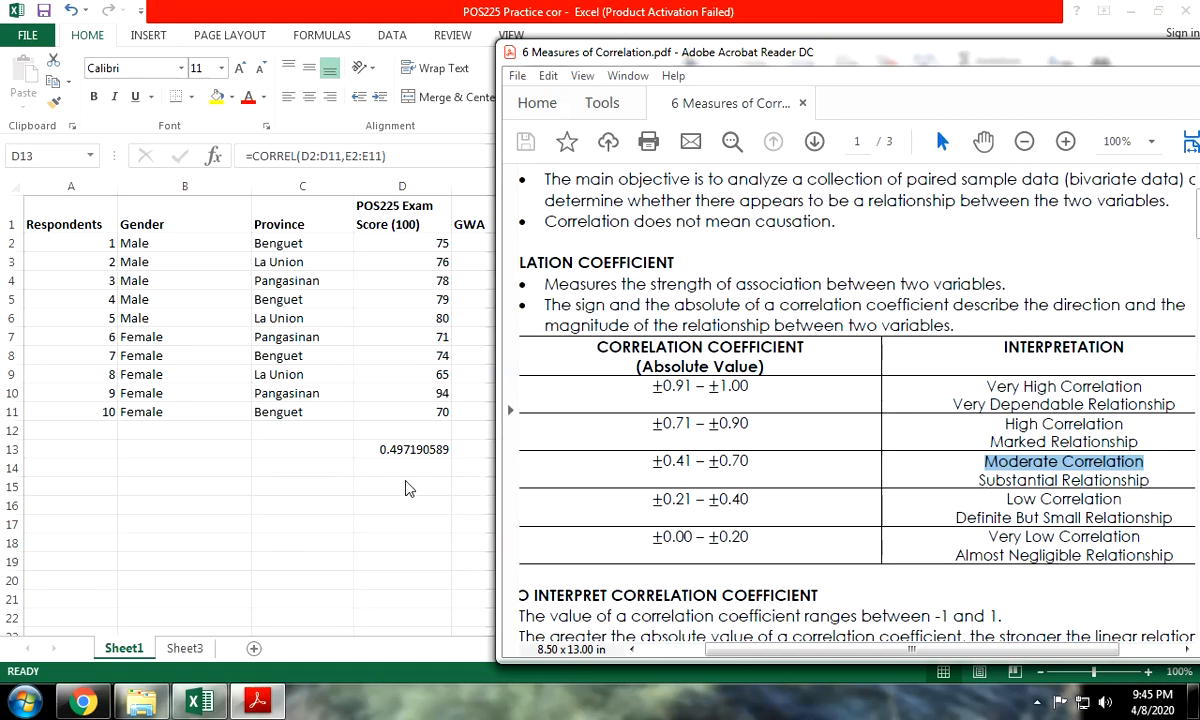
click(385, 449)
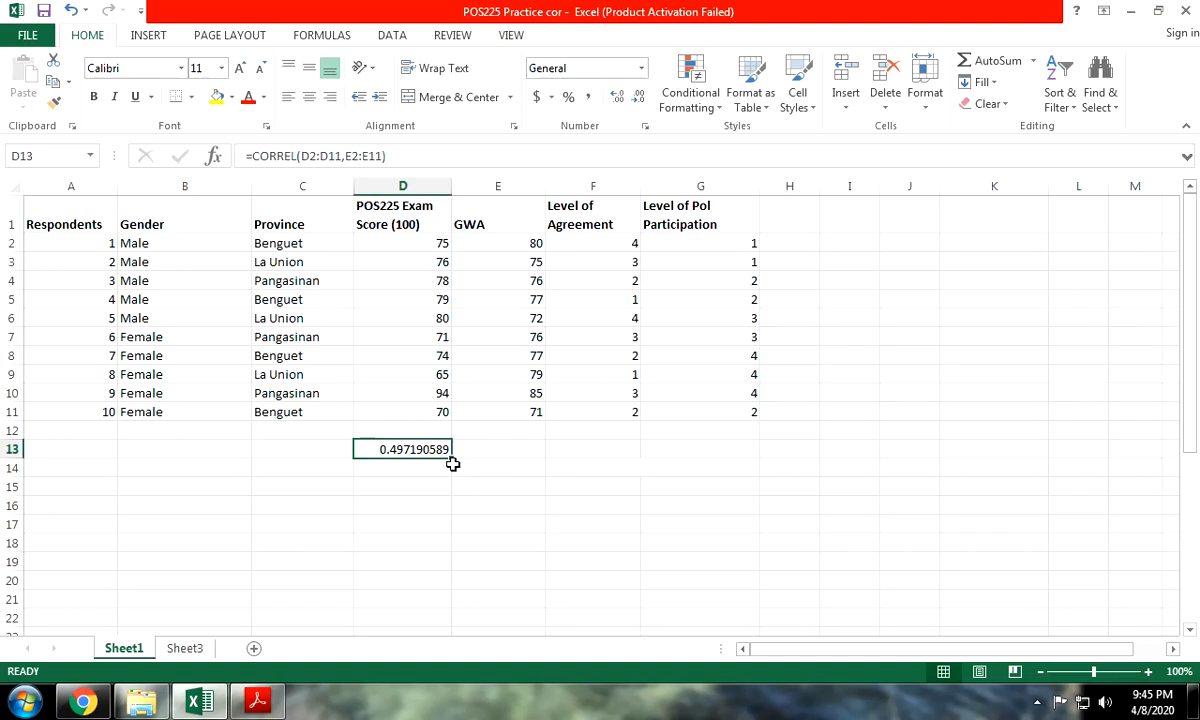
double_click(432, 449)
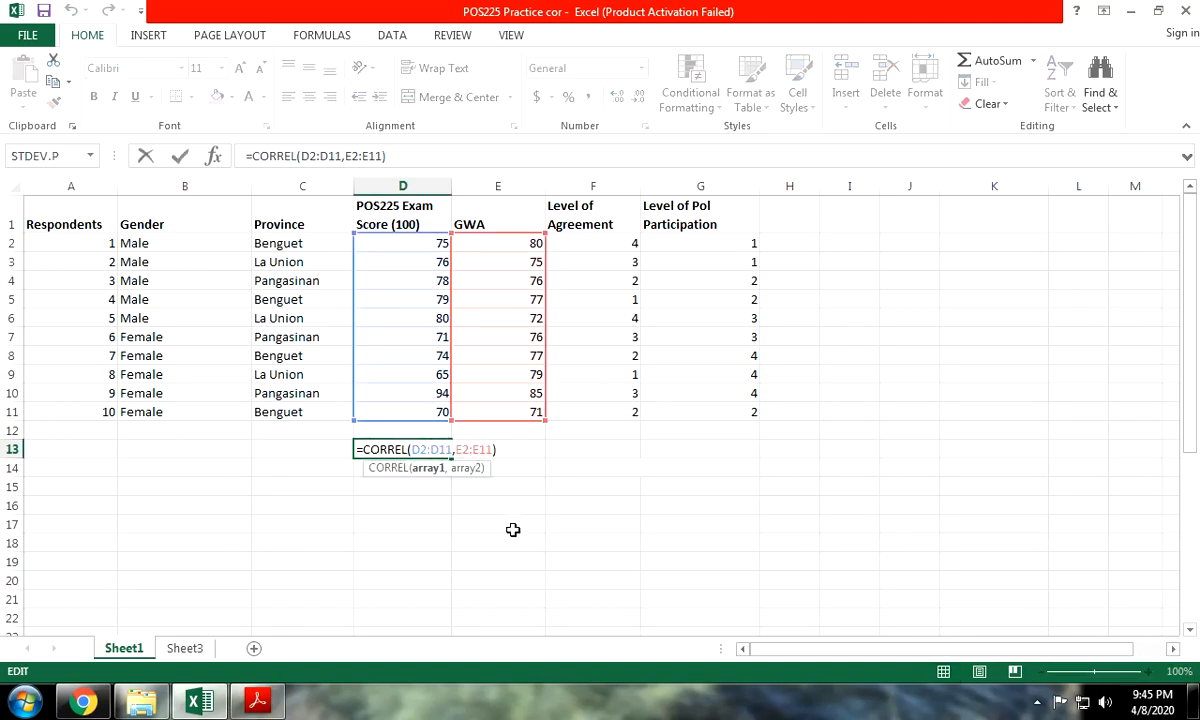
key(Escape)
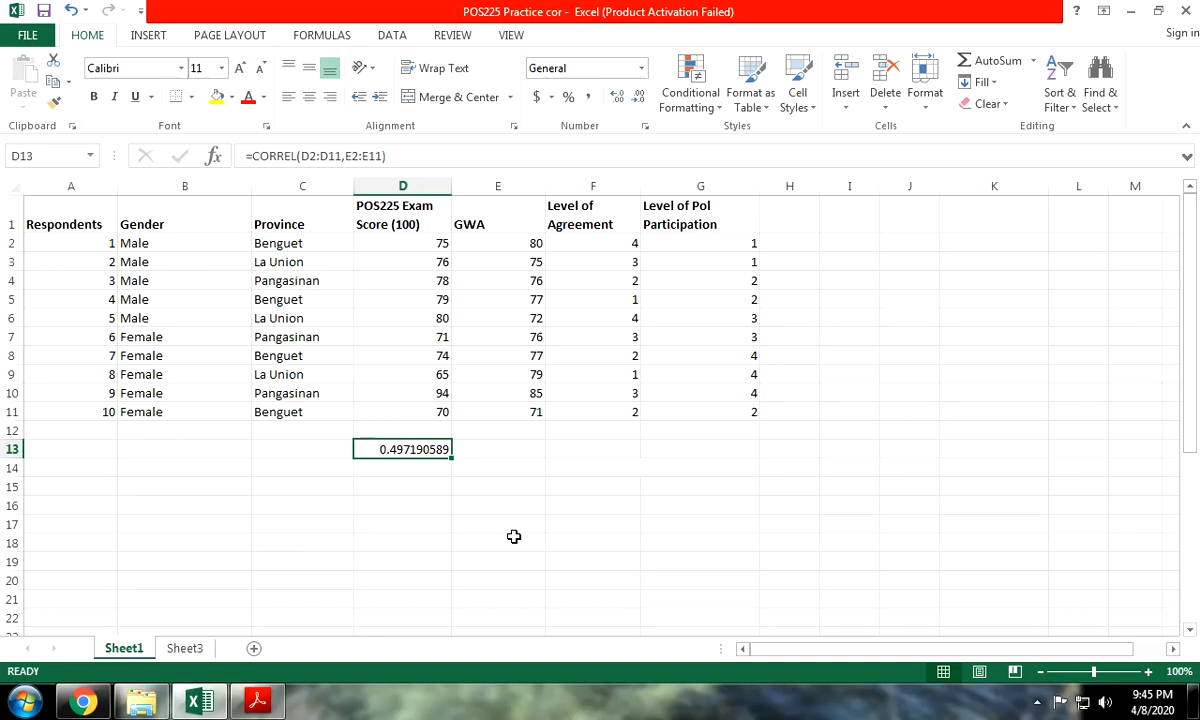
Step: Check in Excel's add-in settings whether Analysis ToolPak is enabled, and close the add-ins list without changing anything
click(390, 502)
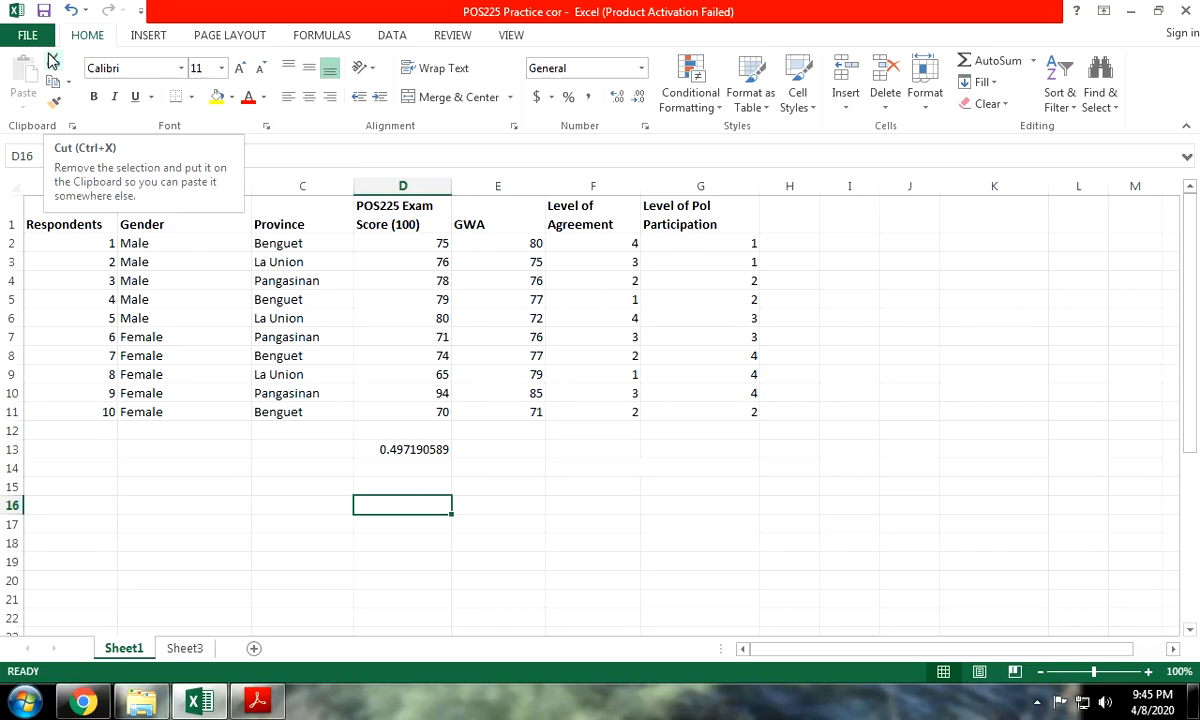
click(40, 38)
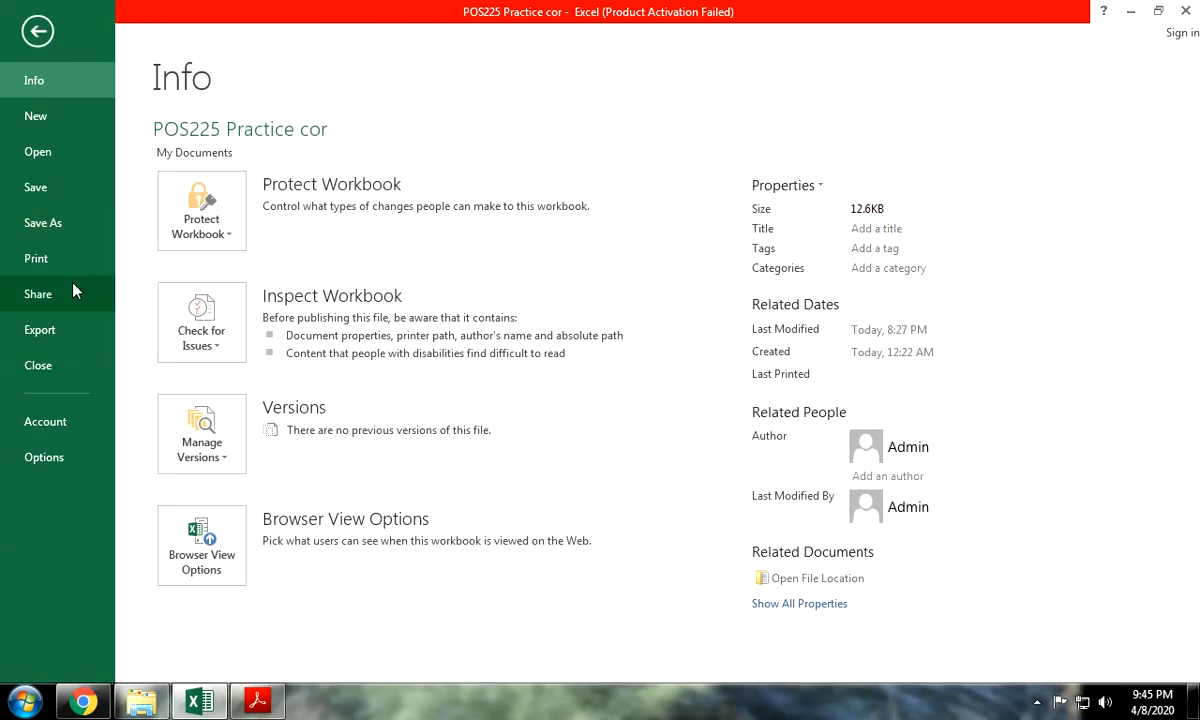
click(44, 457)
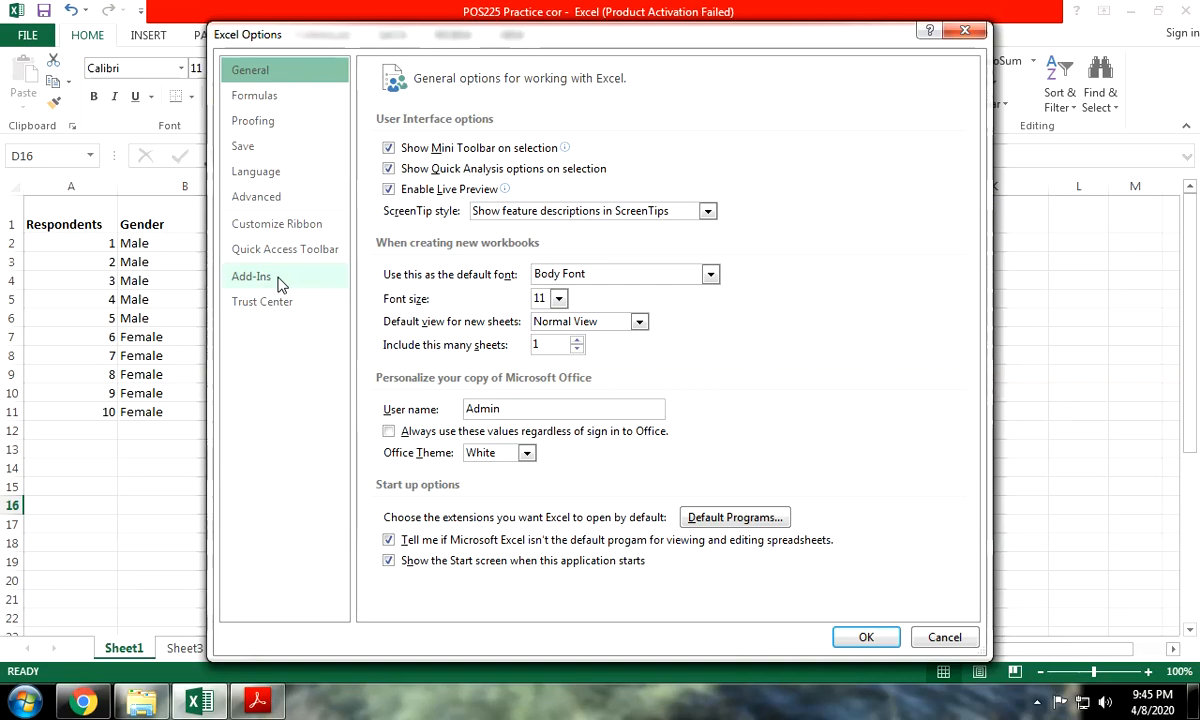
click(279, 284)
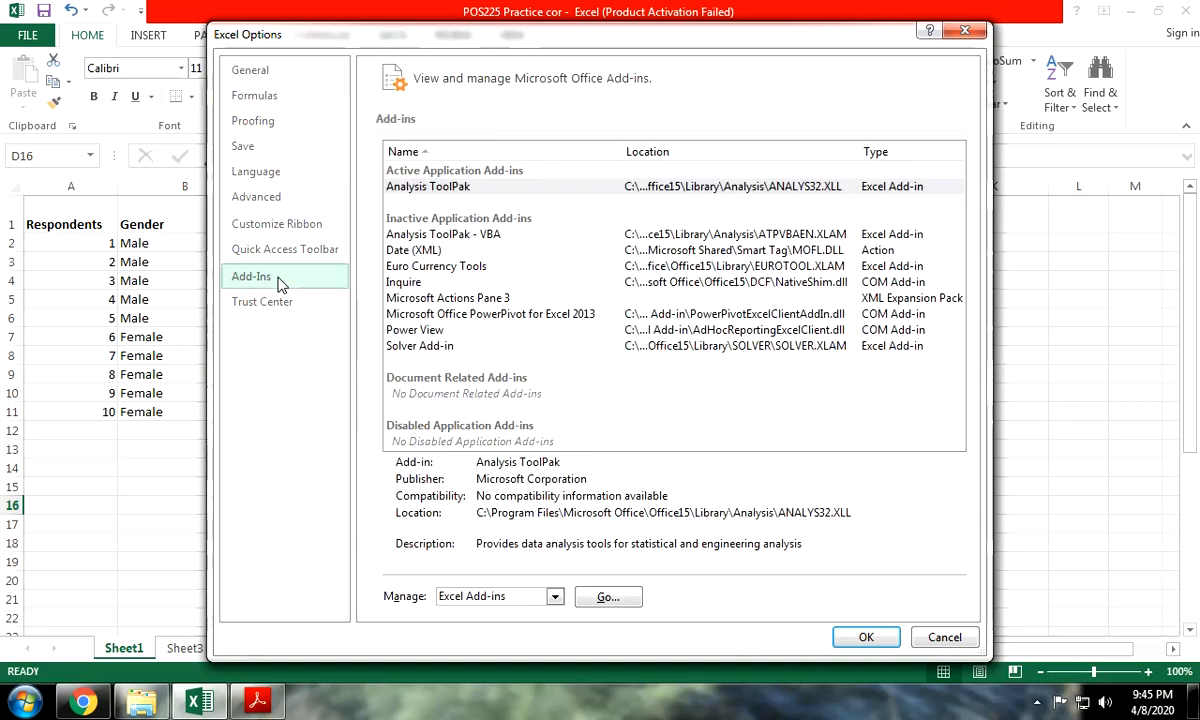
click(548, 600)
click(470, 500)
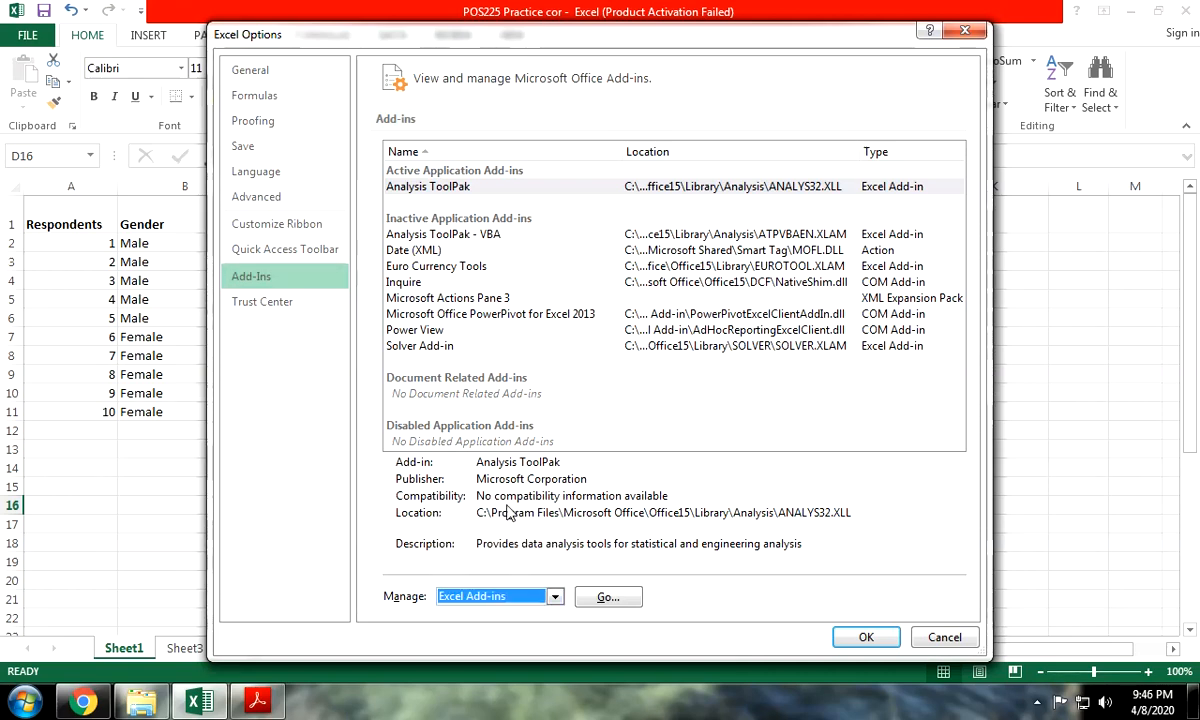
click(592, 599)
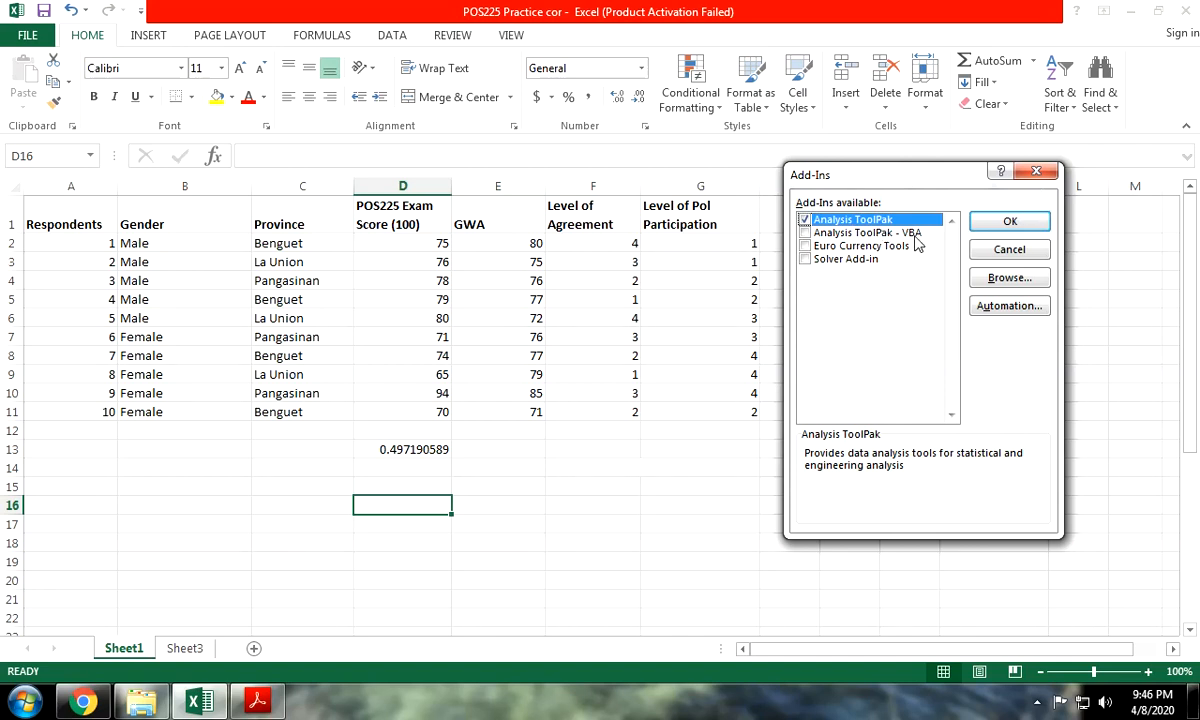
click(1036, 170)
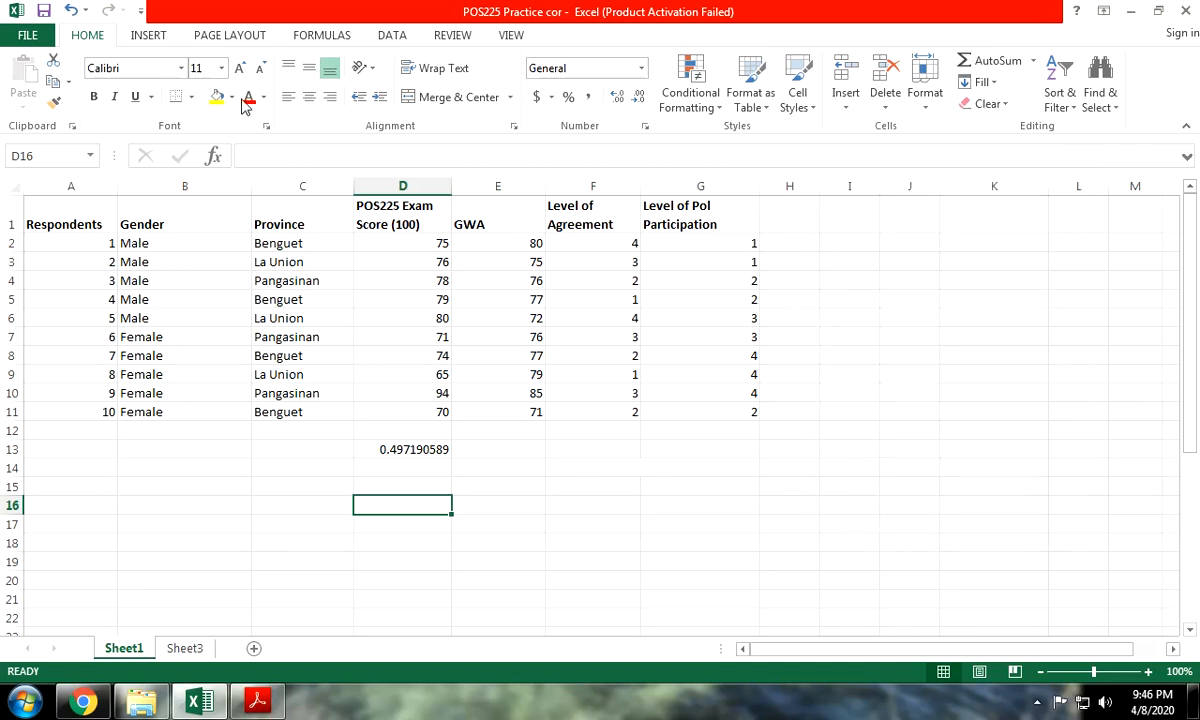
Step: Open the Analysis ToolPak's Correlation tool and move its dialog slightly down
click(393, 36)
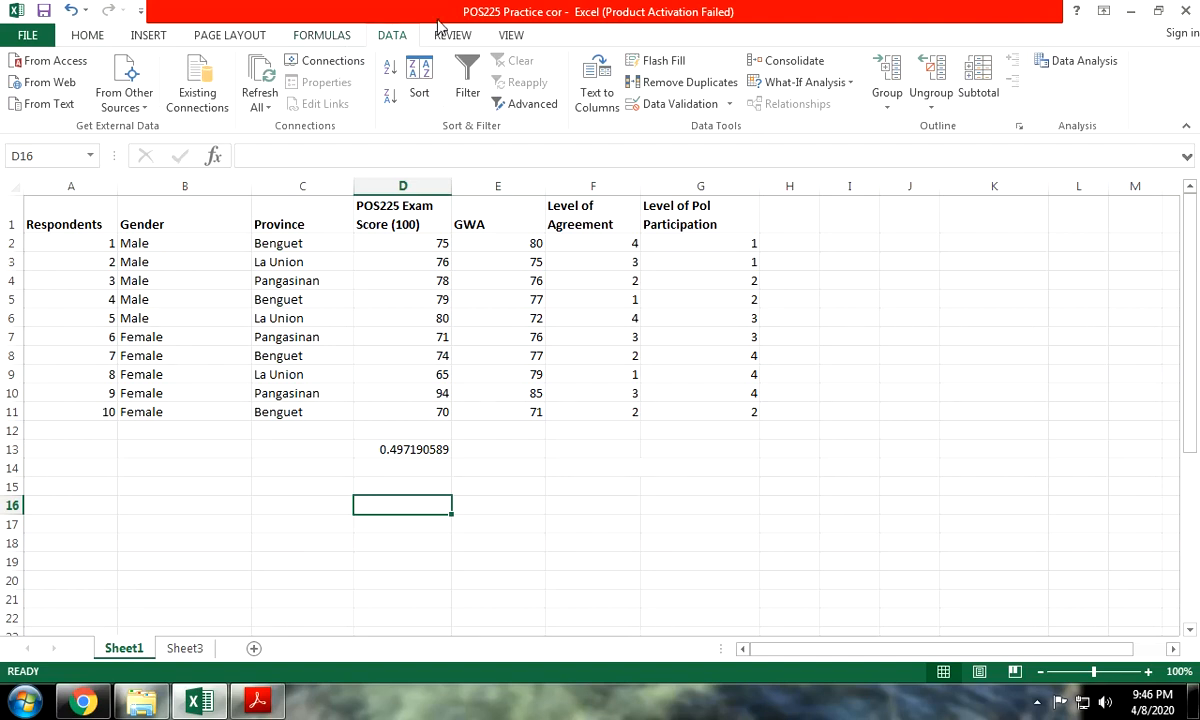
click(1084, 62)
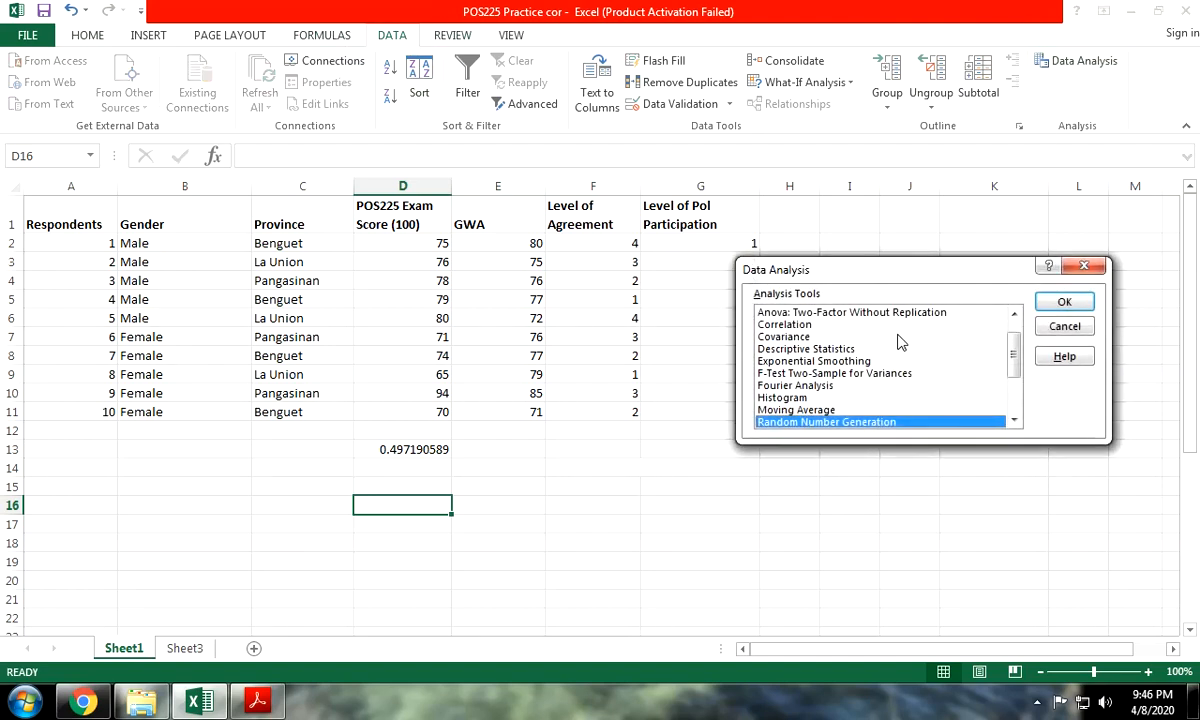
scroll(898, 345, down, 2)
scroll(869, 370, up, 3)
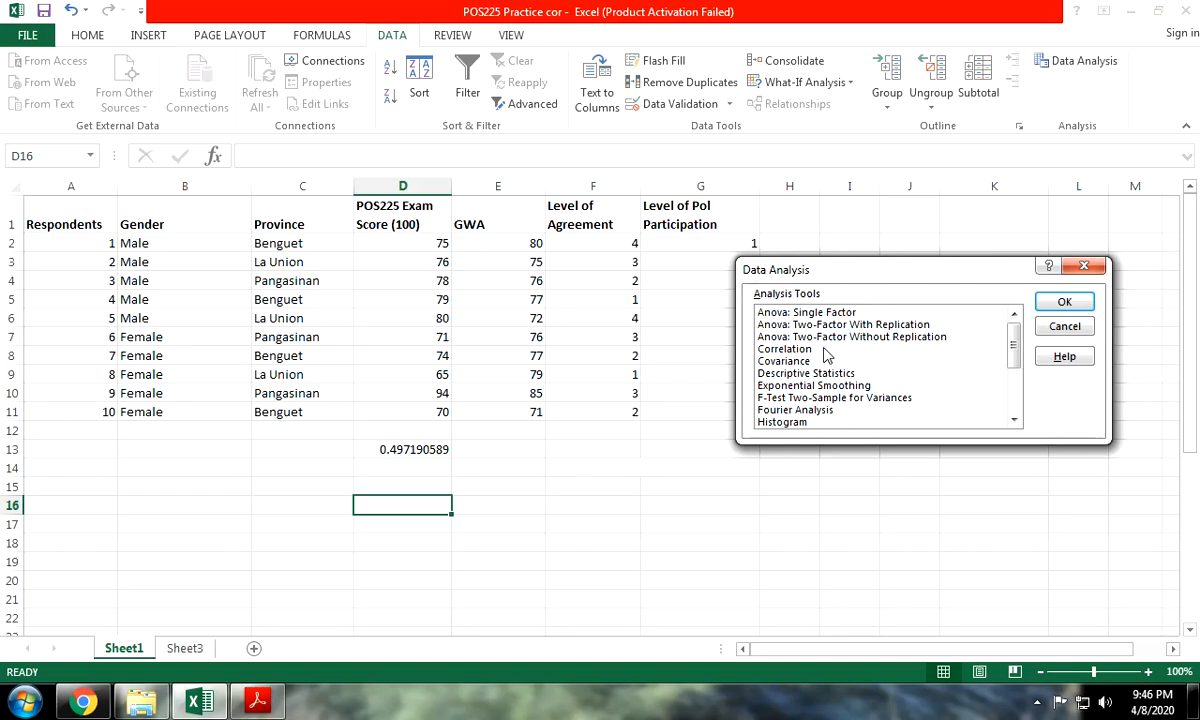
click(804, 349)
scroll(804, 352, down, 3)
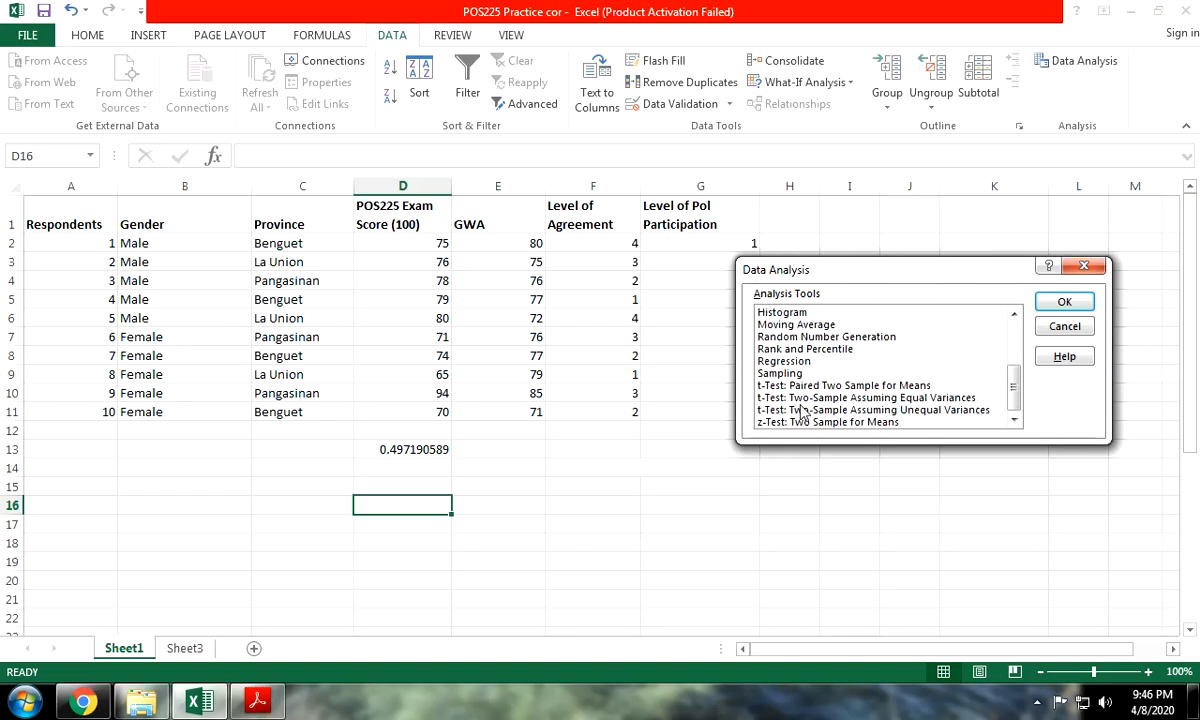
scroll(803, 371, up, 3)
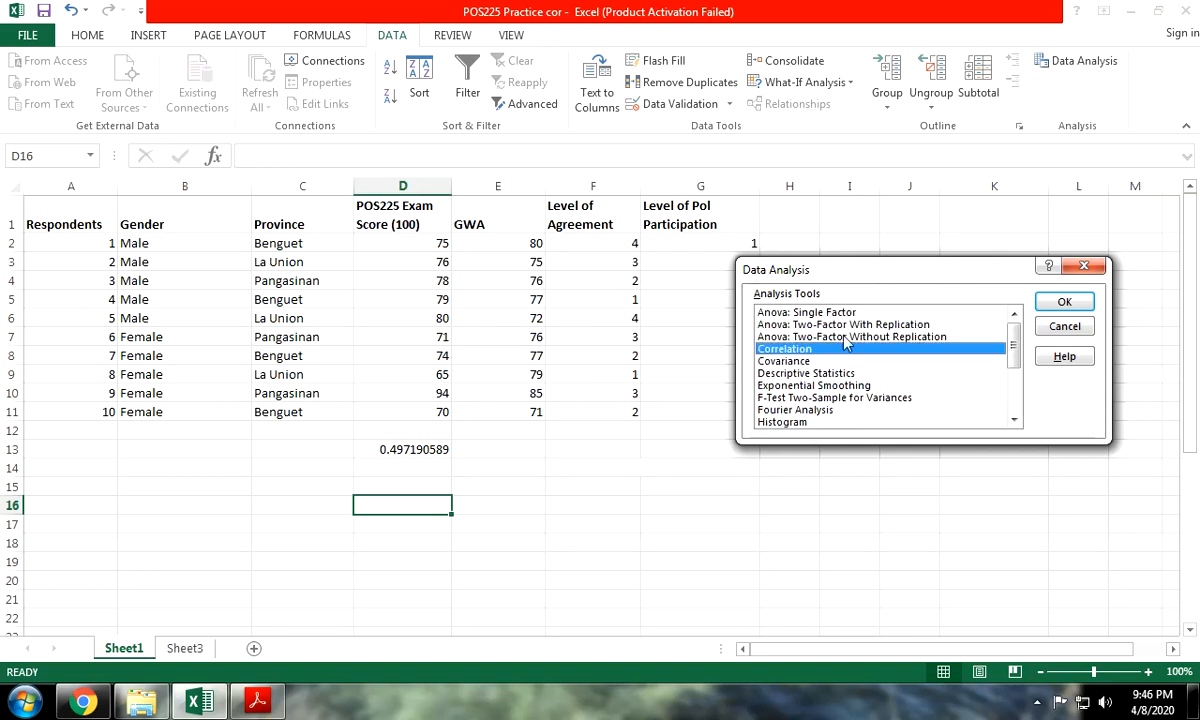
click(1062, 302)
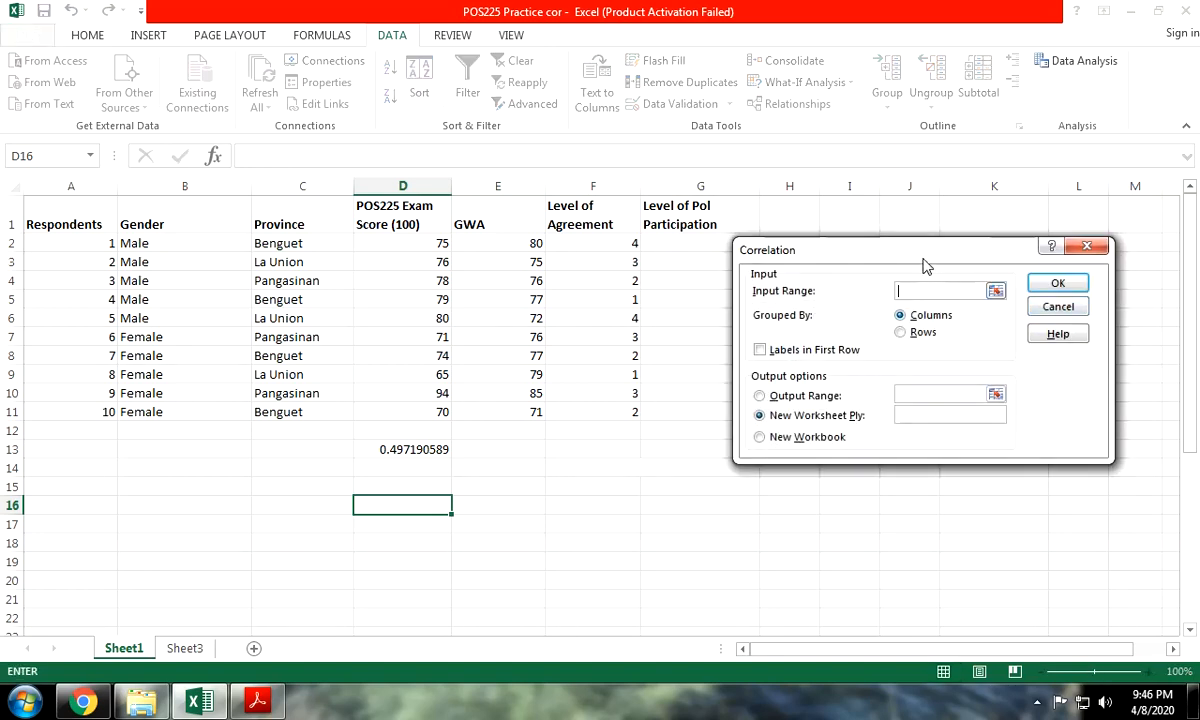
drag(925, 258, 931, 281)
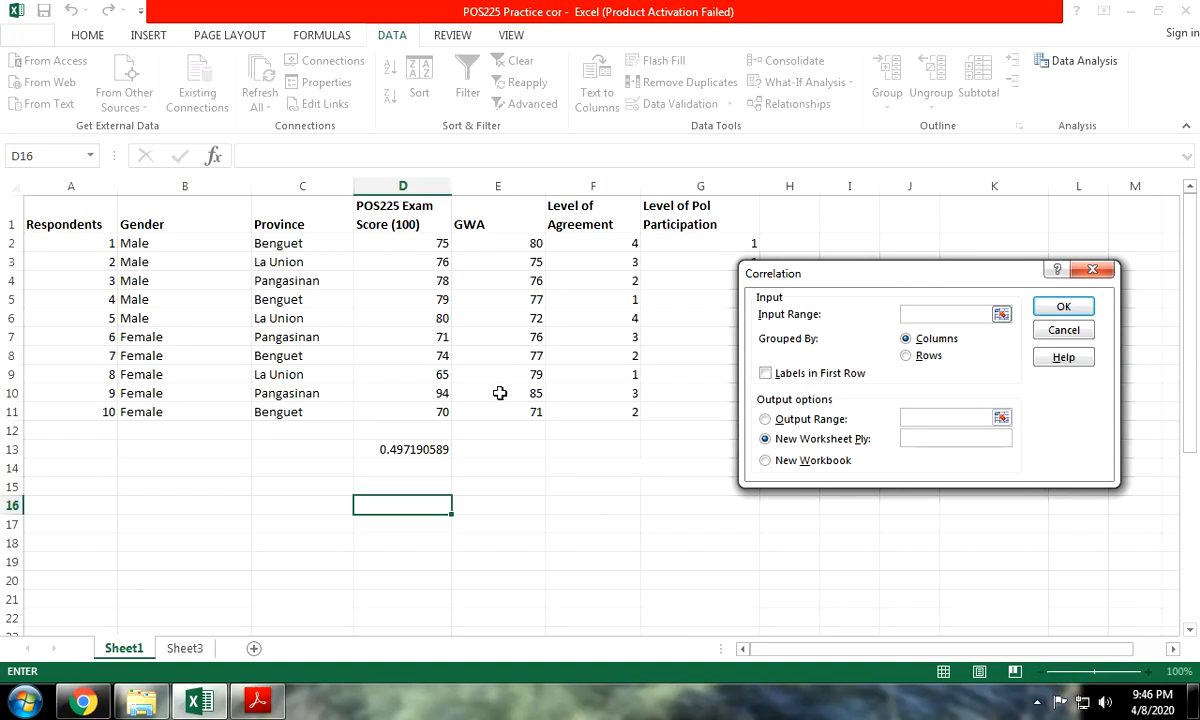
Step: Set the correlation input to D1:E11, covering exam scores and GWA, with labels in the first row
click(795, 374)
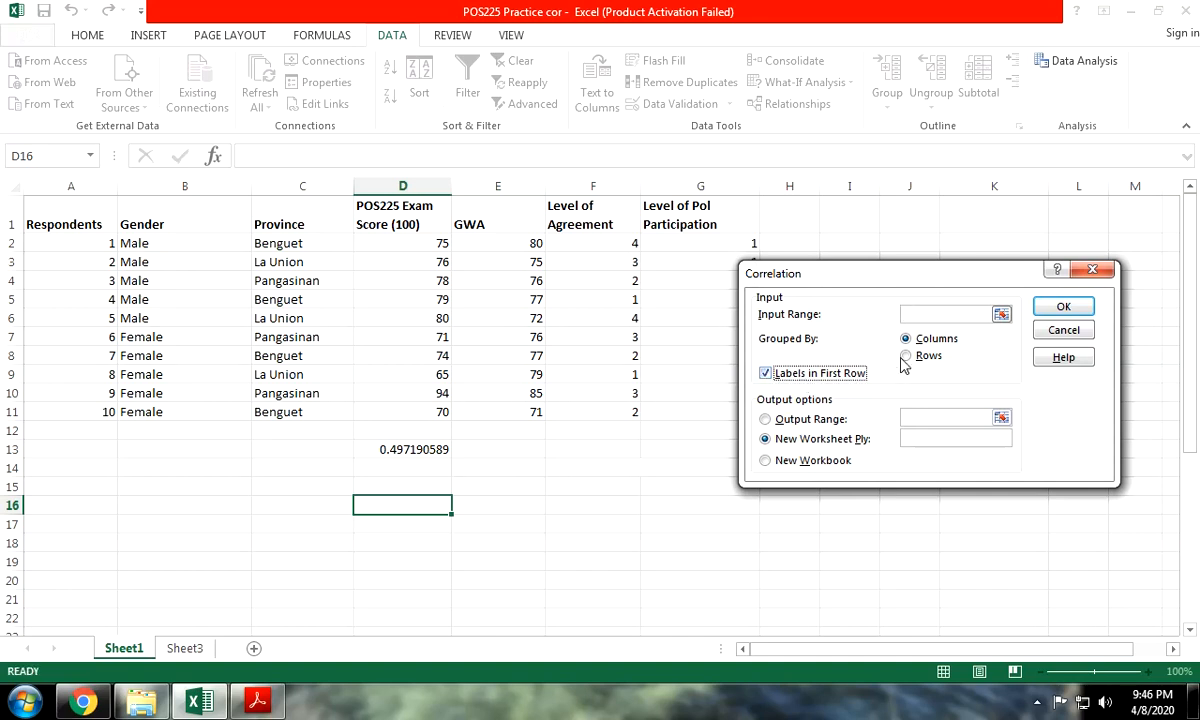
click(1001, 314)
drag(388, 205, 400, 413)
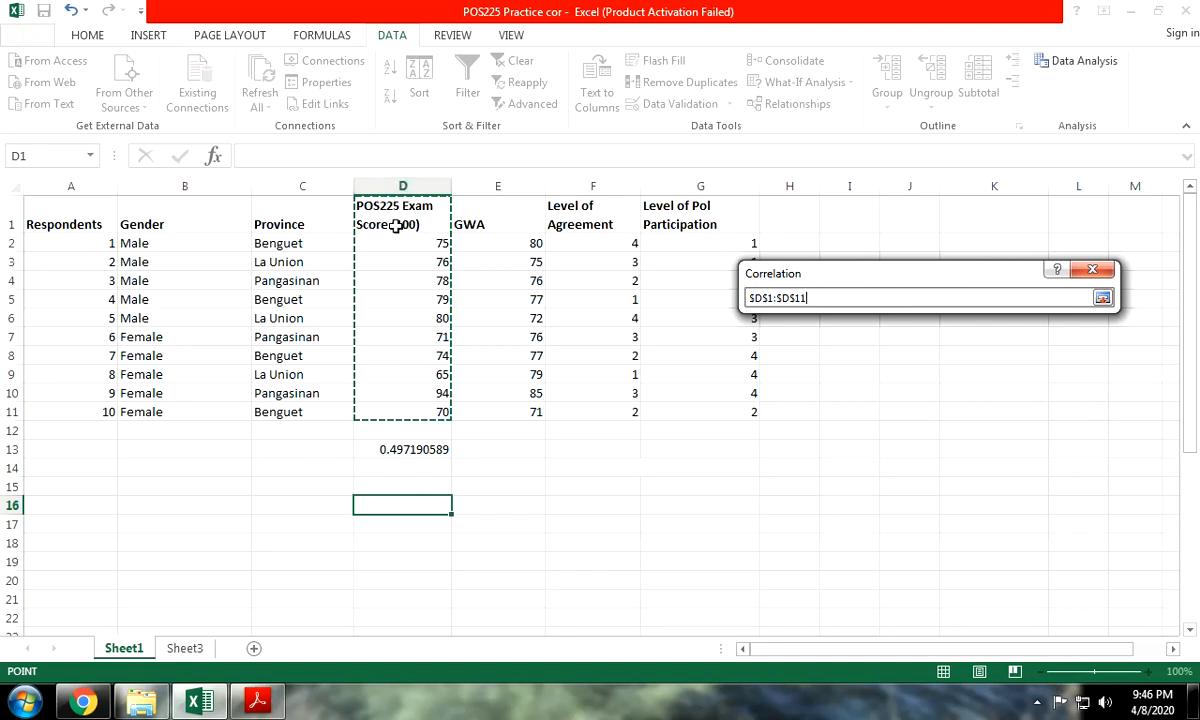
key(Return)
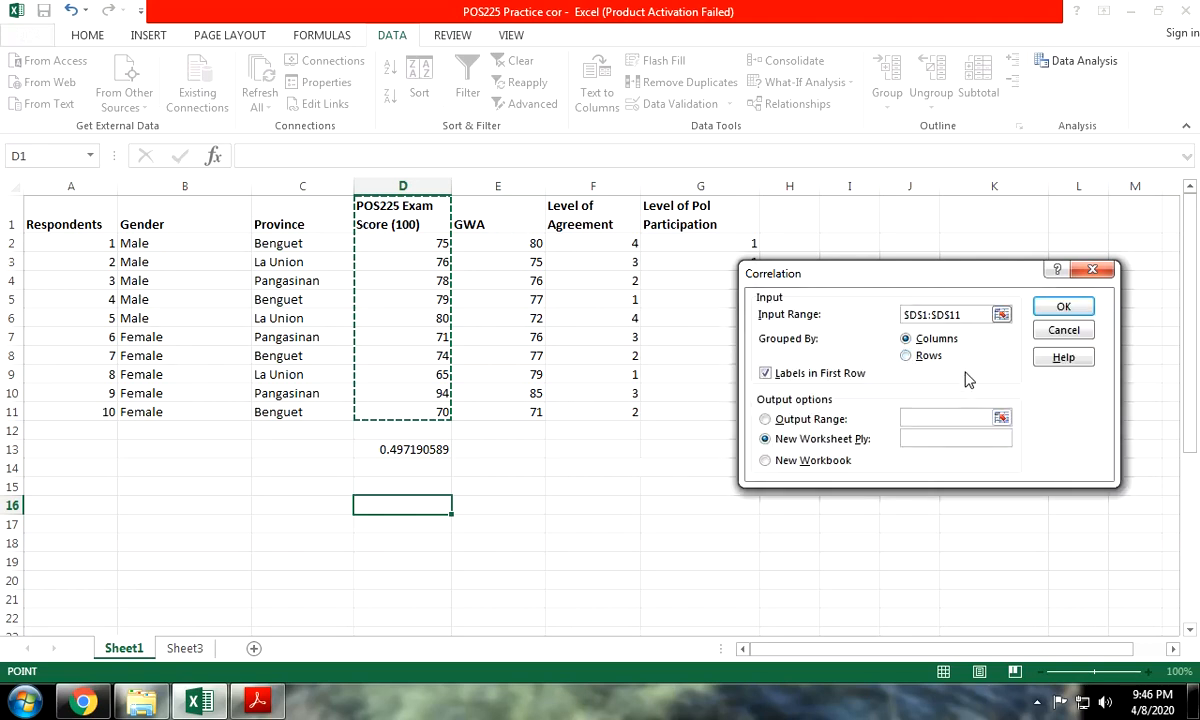
click(1001, 315)
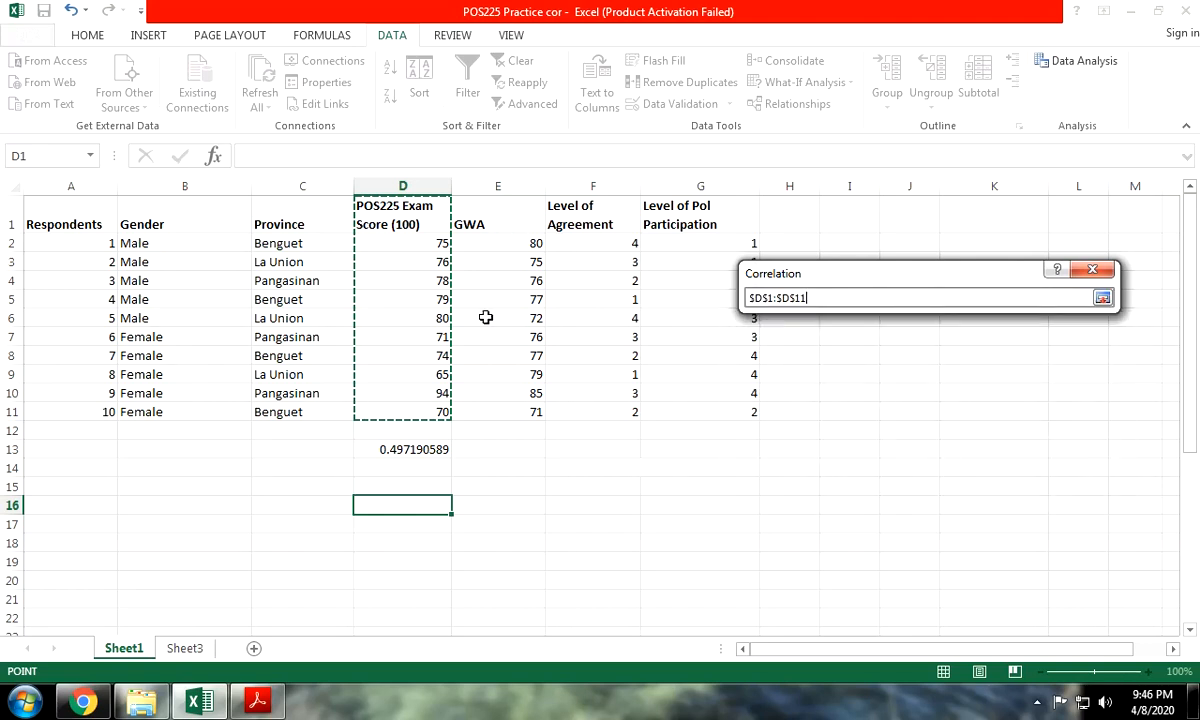
drag(399, 206, 477, 404)
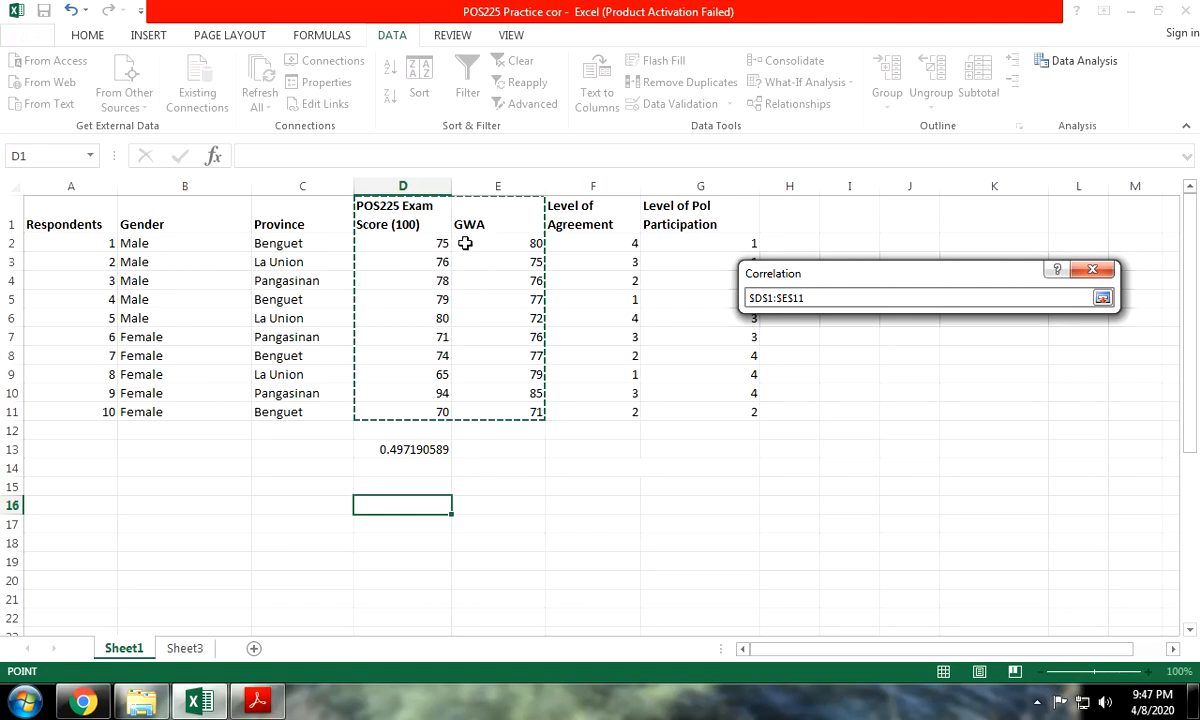
key(Return)
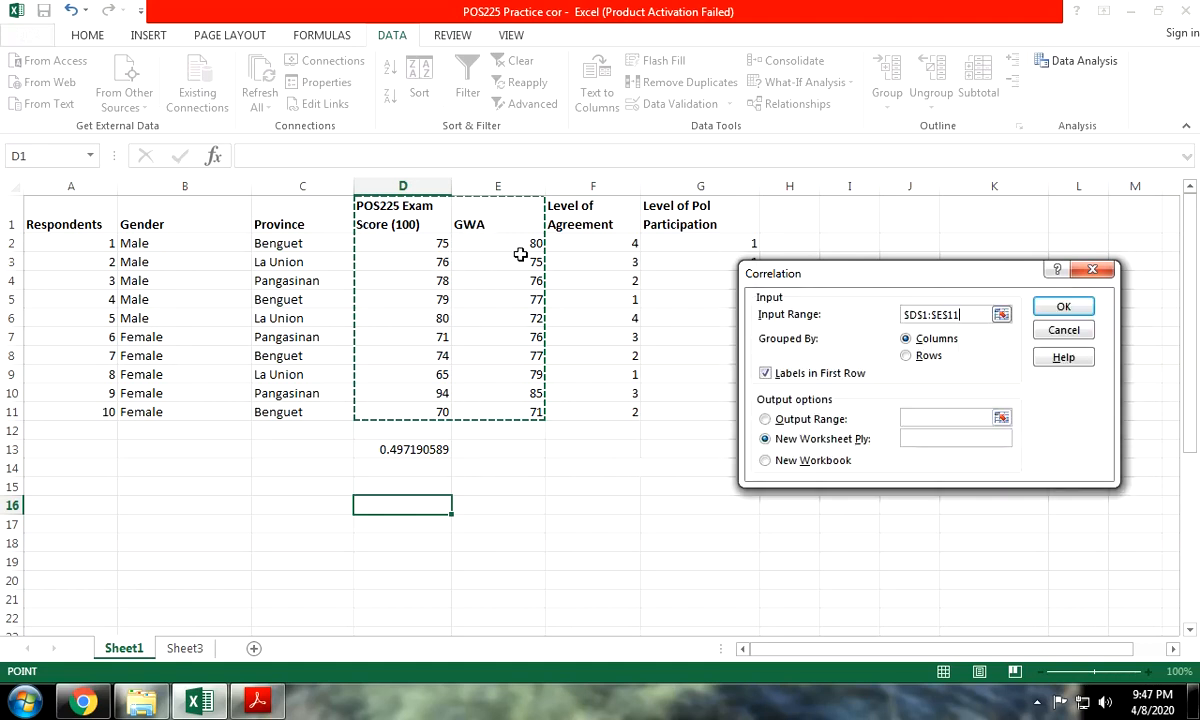
Step: Send the correlation output to cell D16 on the current sheet and run the analysis
click(811, 420)
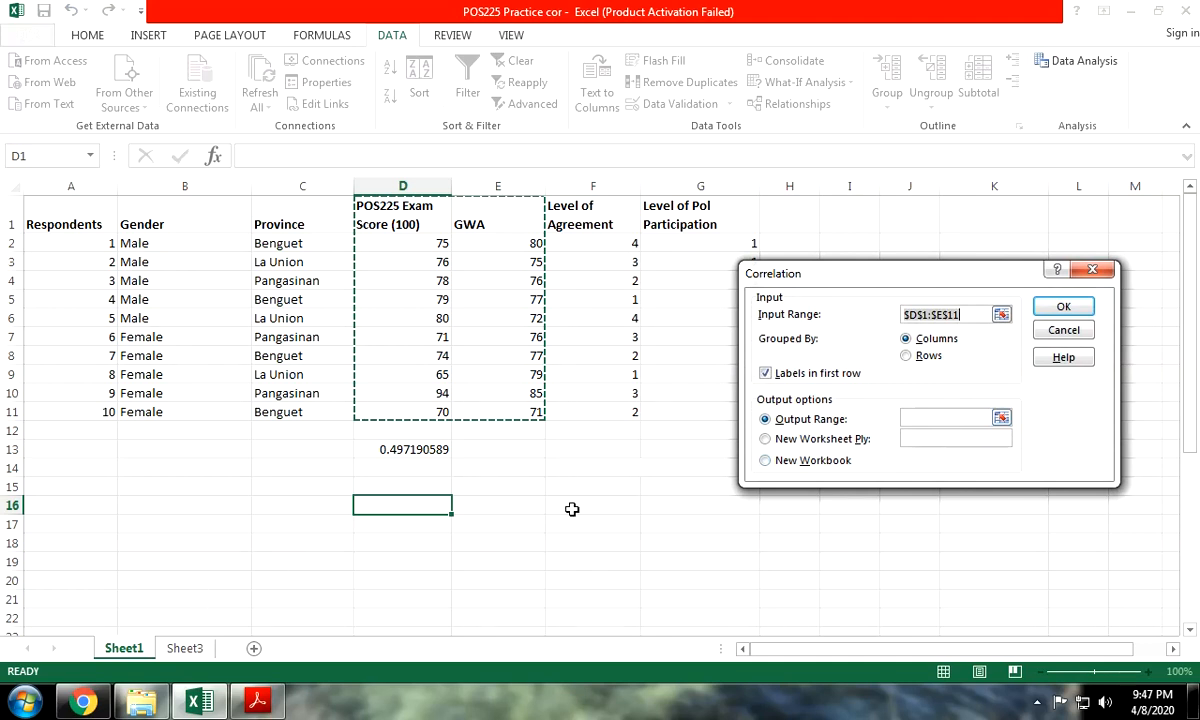
click(1001, 418)
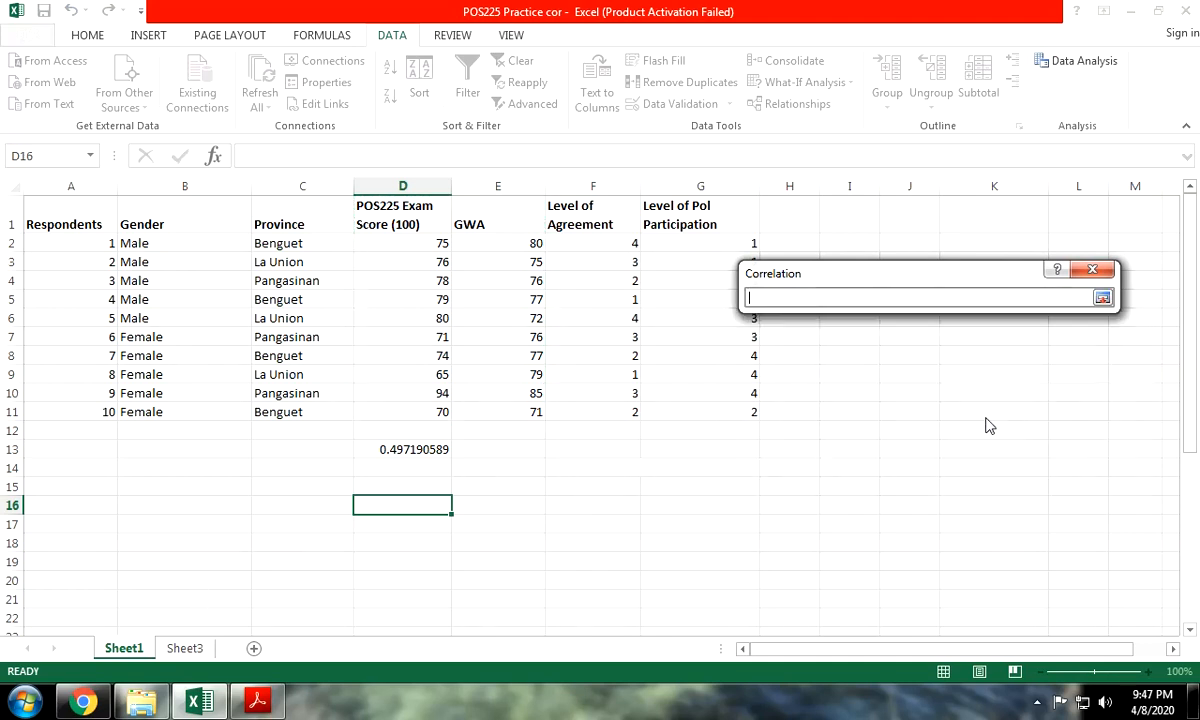
click(417, 498)
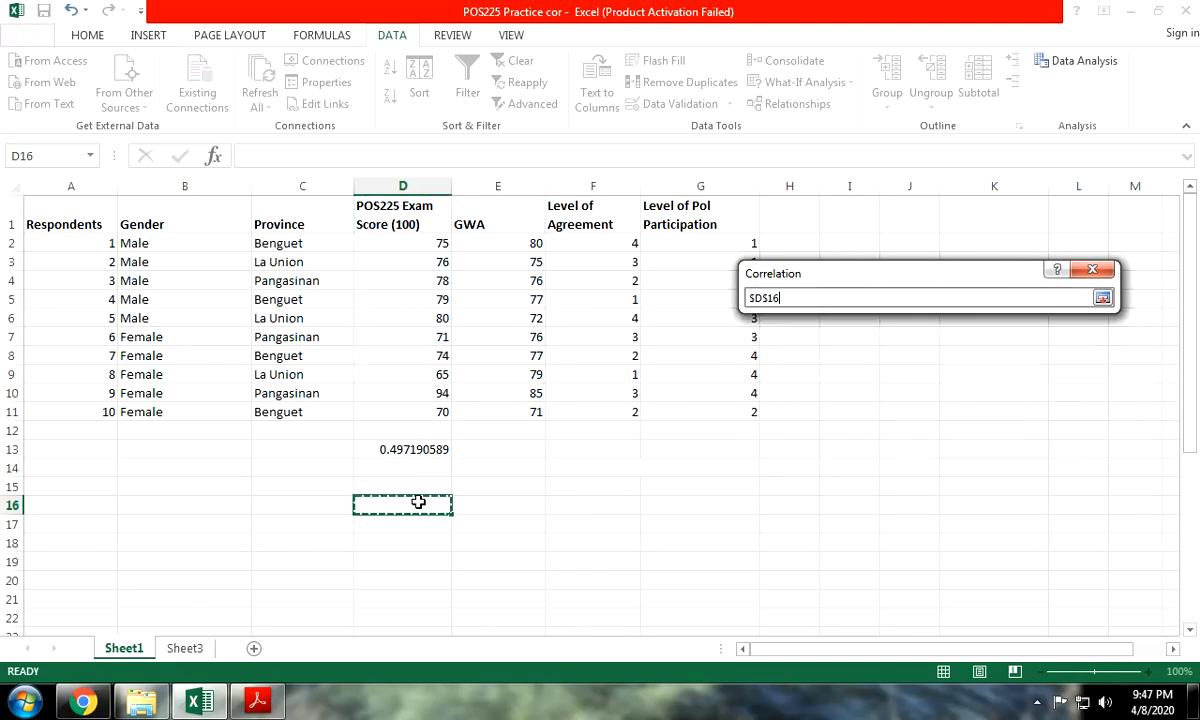
key(Return)
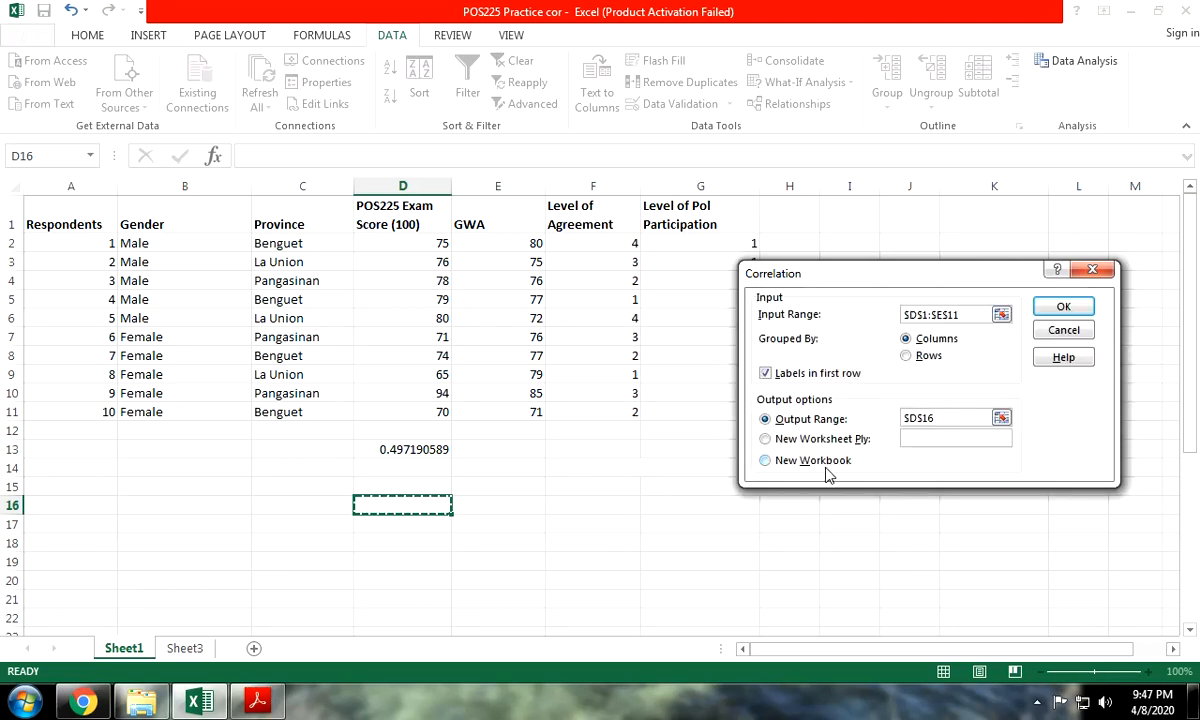
click(1064, 305)
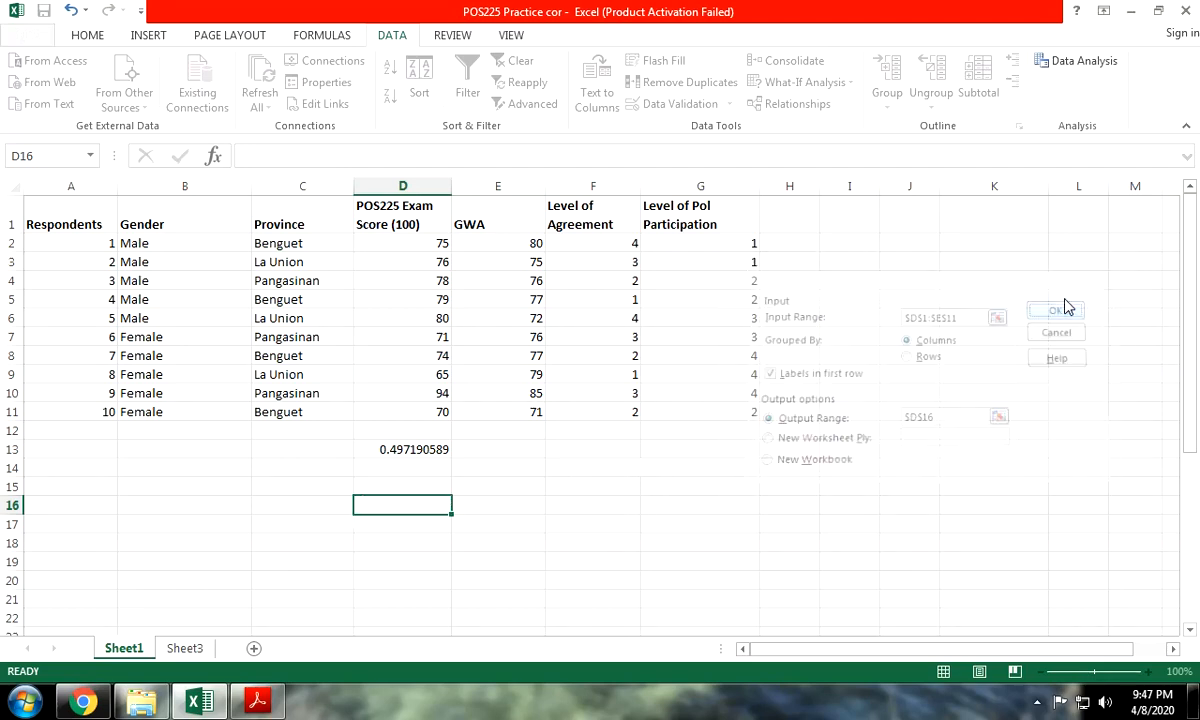
Step: Examine where the exam score row and column meet in the correlation matrix, comparing their labels with the source data
scroll(512, 455, down, 1)
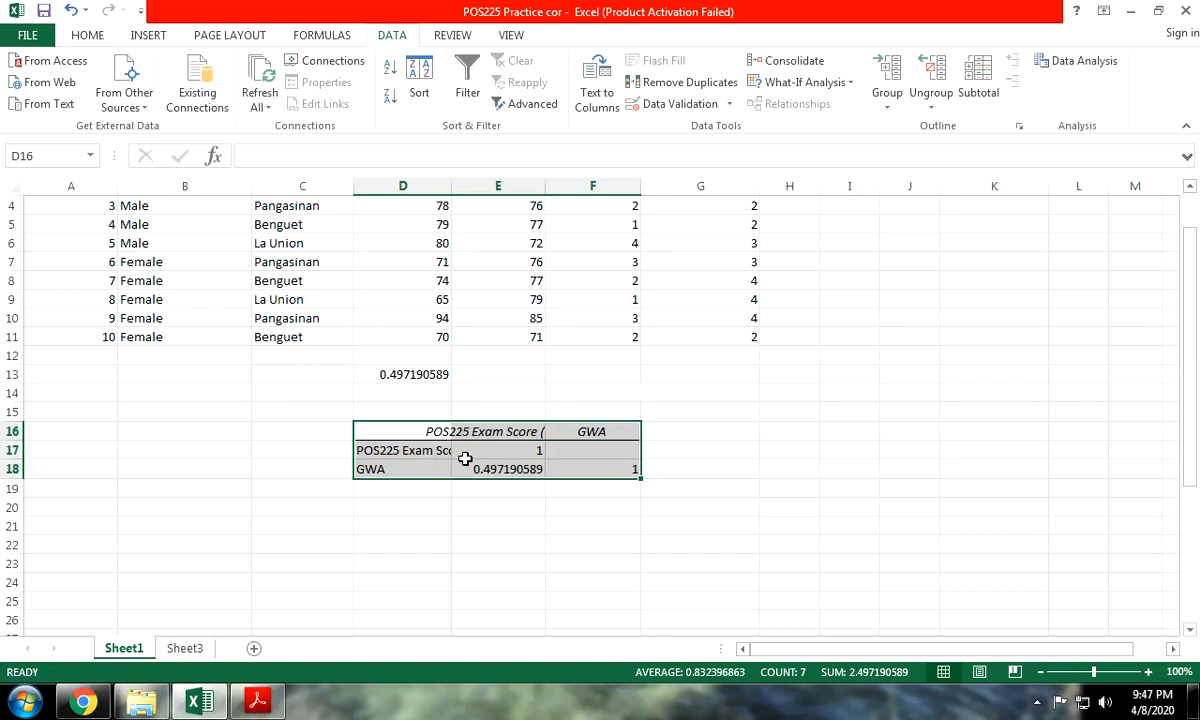
click(478, 452)
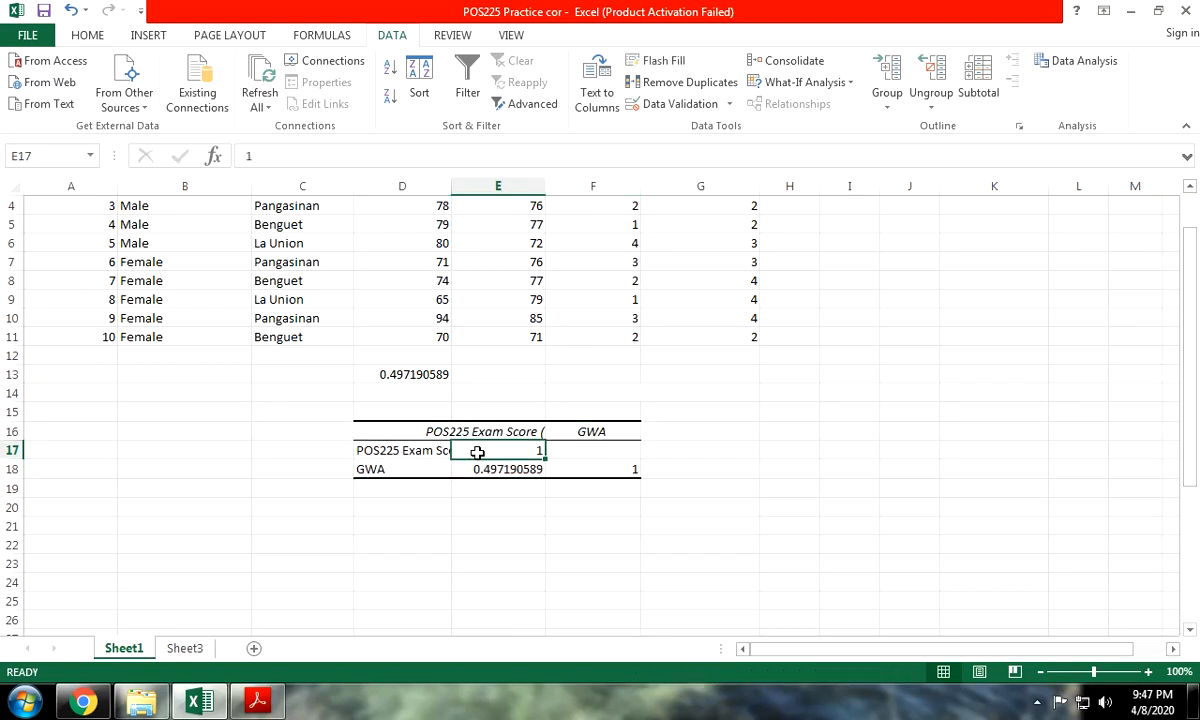
click(408, 454)
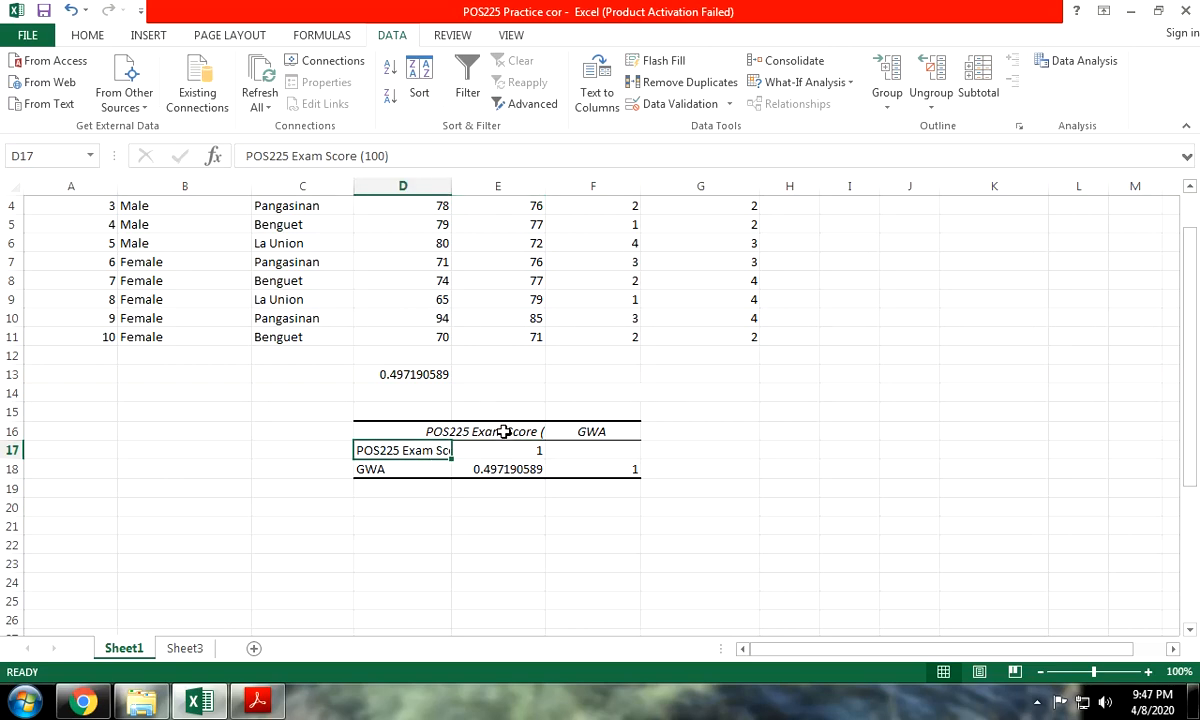
click(504, 432)
drag(480, 430, 520, 448)
scroll(410, 309, up, 1)
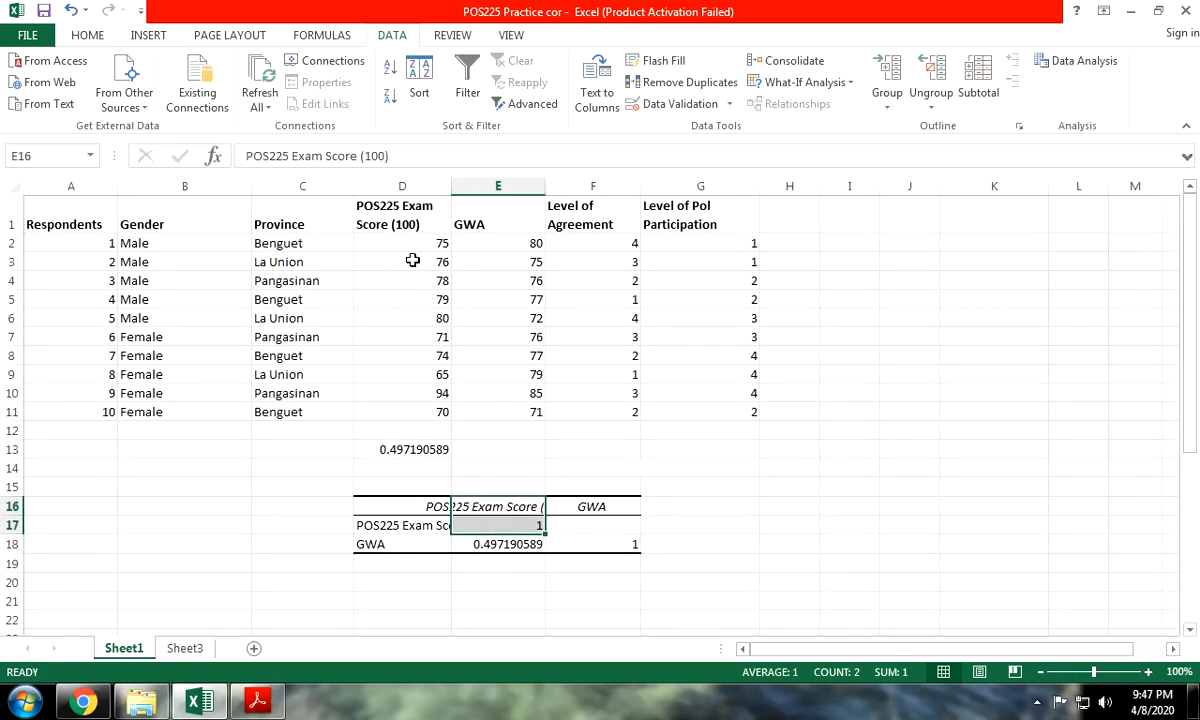
drag(402, 525, 475, 509)
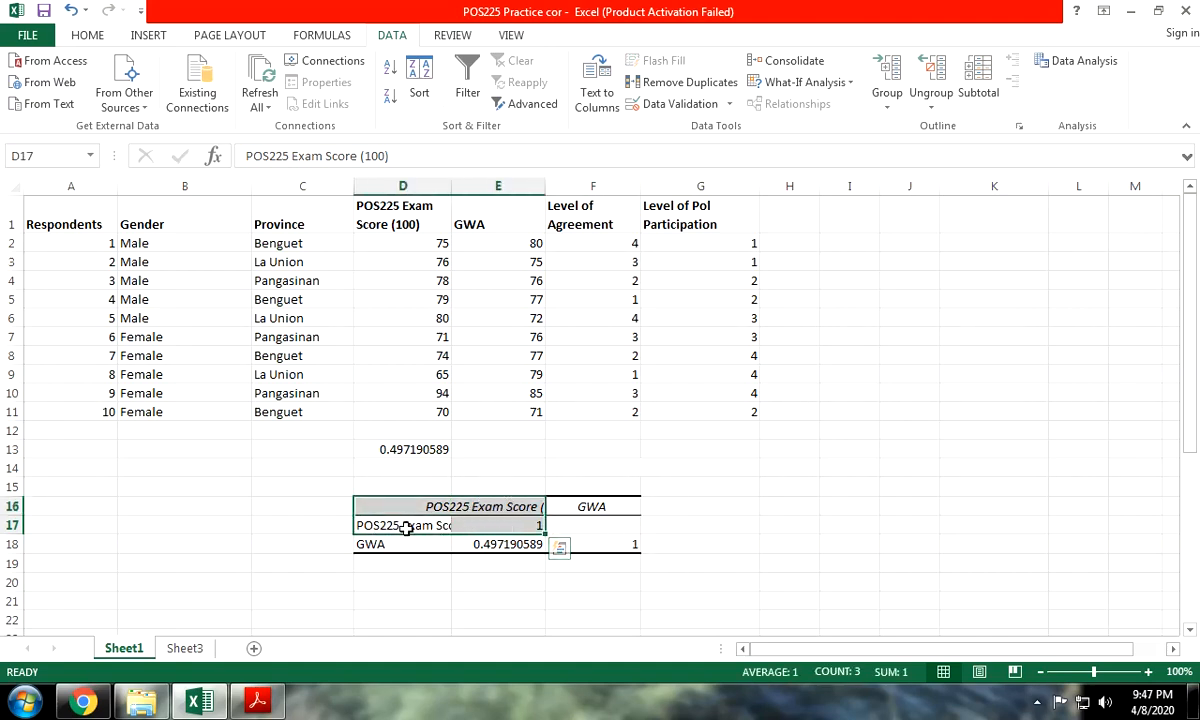
Step: Inspect the coefficient between GWA and exam score in E18, the blank cell F17, and the source scores
click(615, 525)
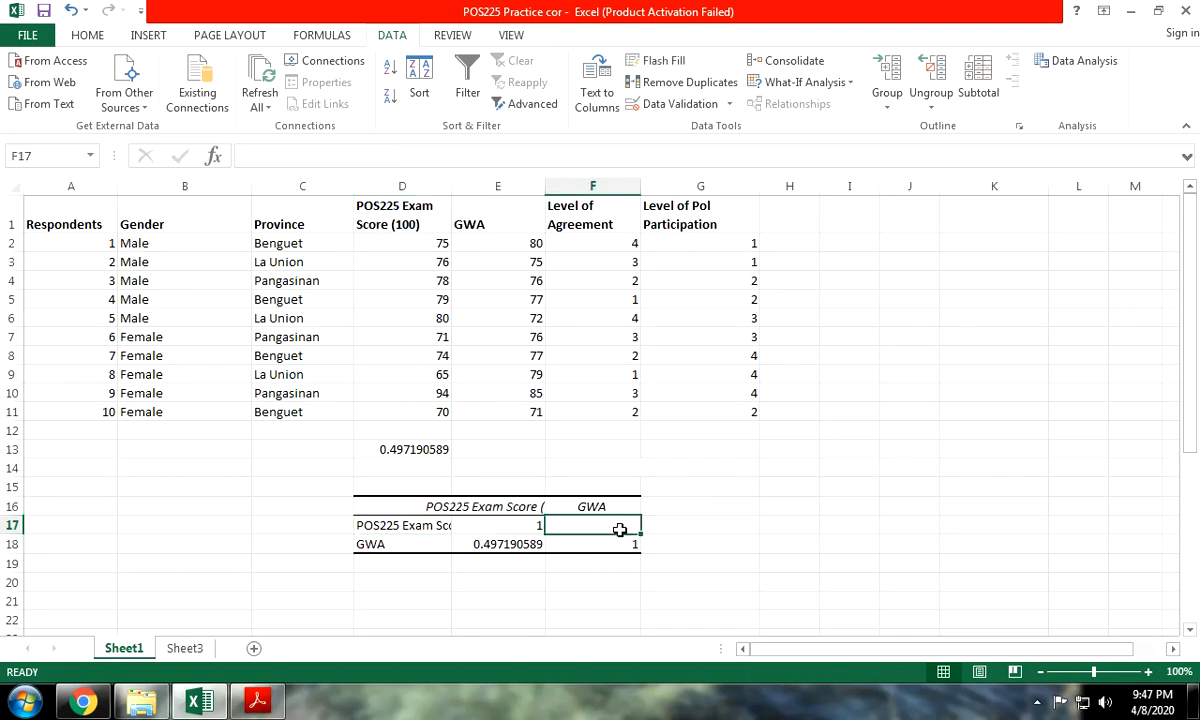
click(522, 544)
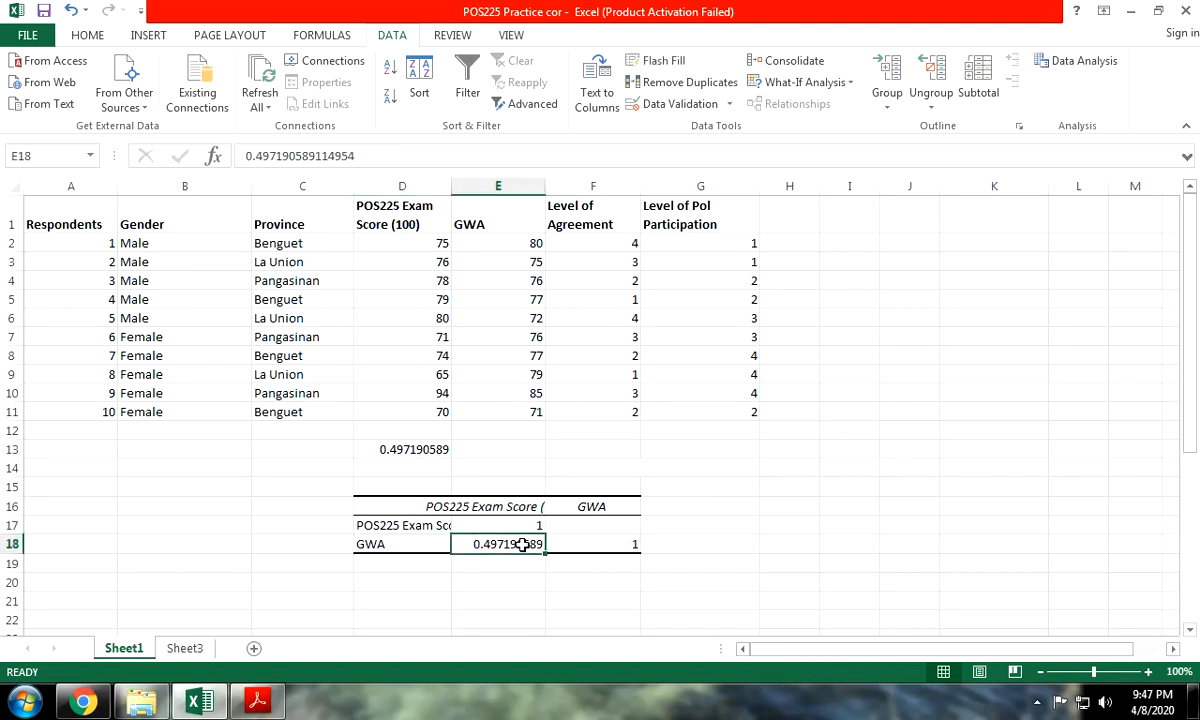
key(ctrl+c)
click(578, 525)
click(470, 544)
scroll(403, 515, down, 1)
click(403, 510)
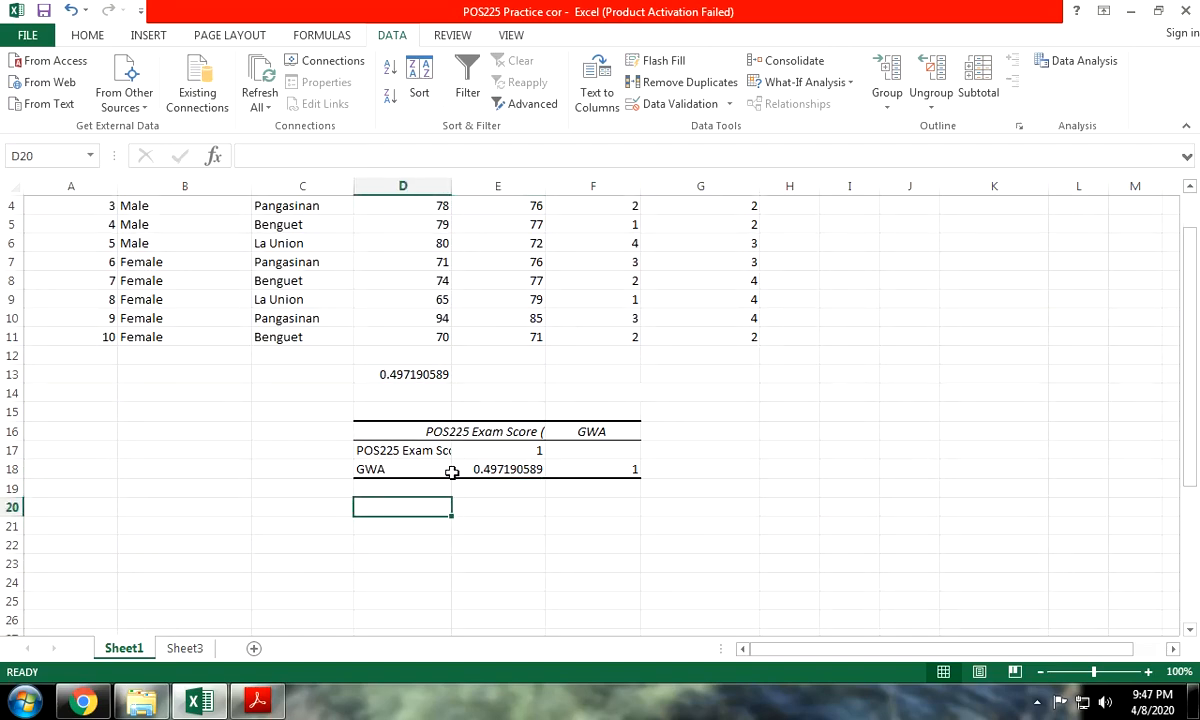
scroll(450, 482, up, 1)
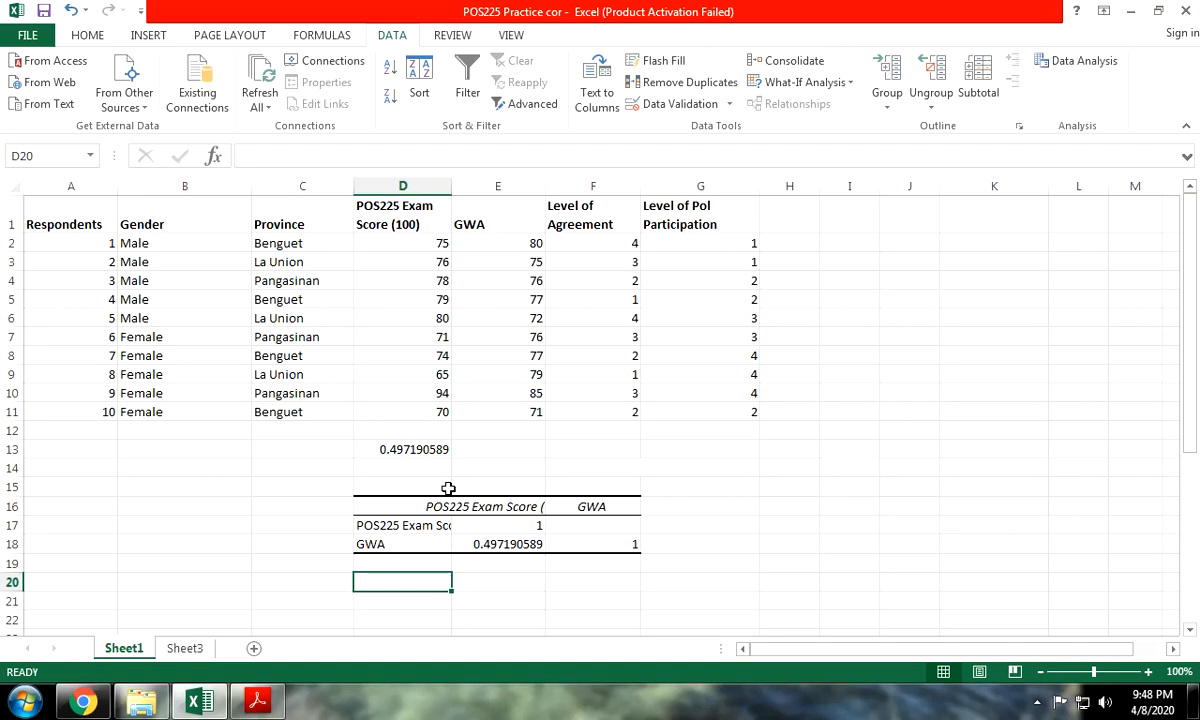
click(398, 297)
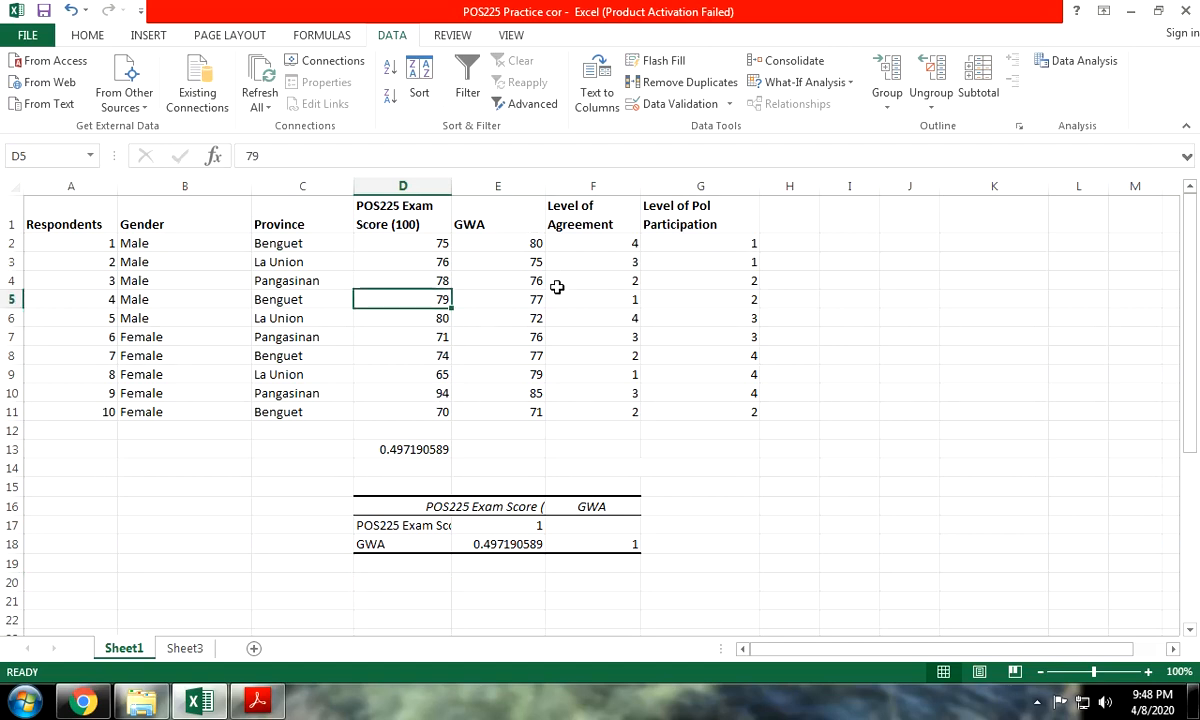
Step: Select cell D21 below the correlation matrix and open the Analysis ToolPak's Regression tool
scroll(469, 429, down, 2)
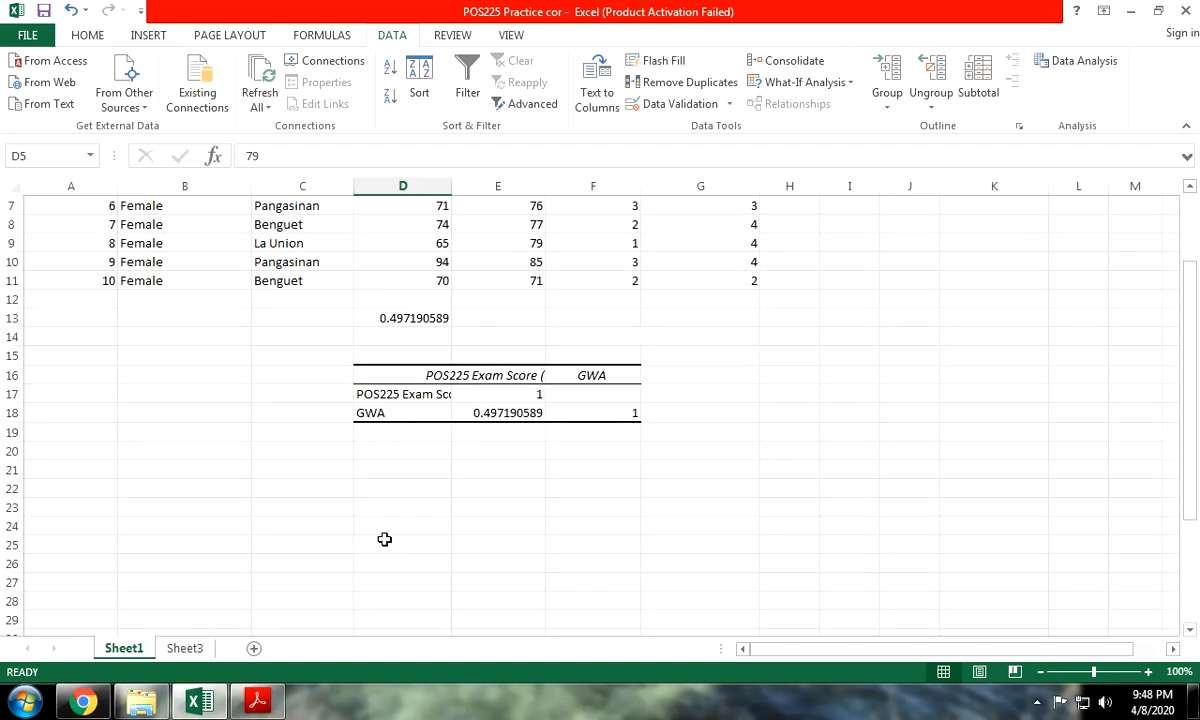
click(410, 462)
scroll(410, 462, up, 2)
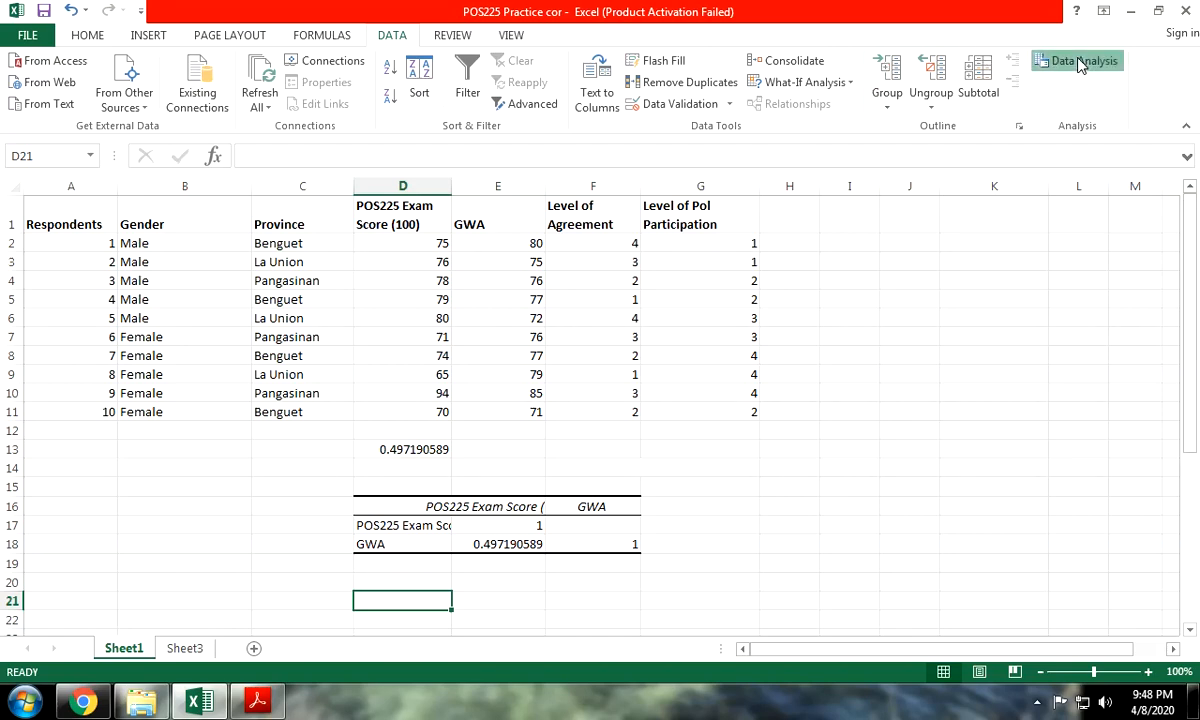
click(1045, 62)
scroll(800, 350, down, 3)
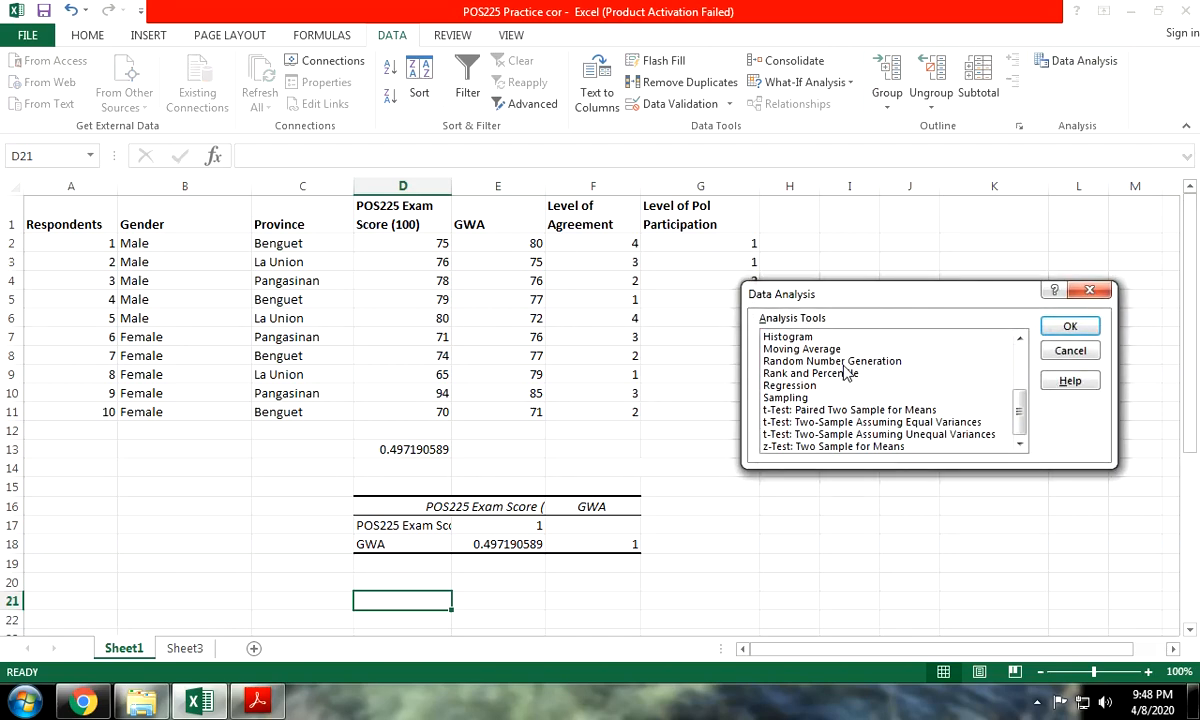
click(780, 385)
click(1068, 327)
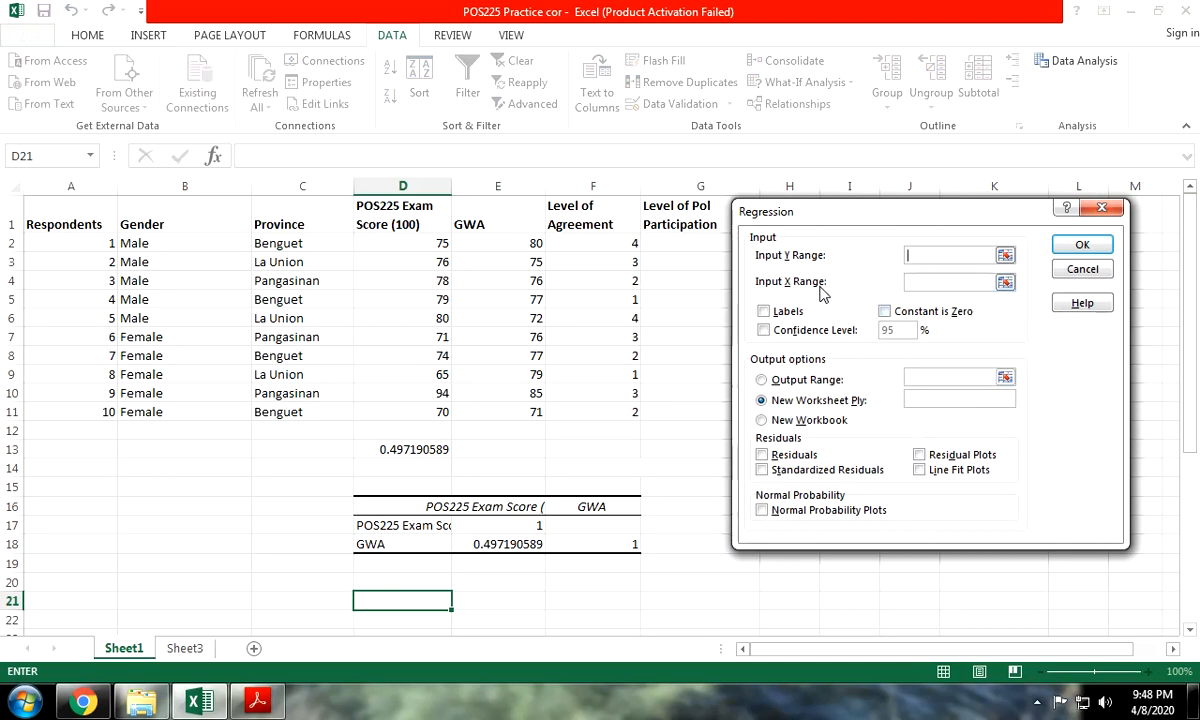
Step: Set the regression's Input X Range to the exam scores in D2:D11
click(1005, 285)
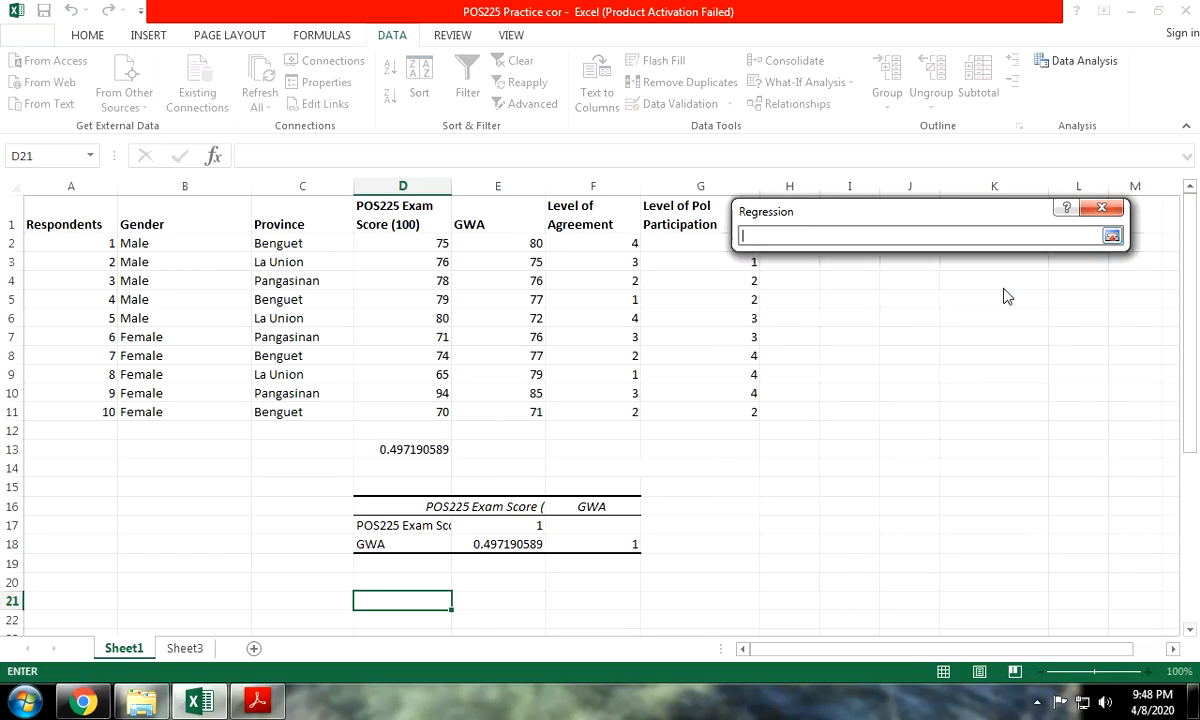
drag(437, 245, 427, 409)
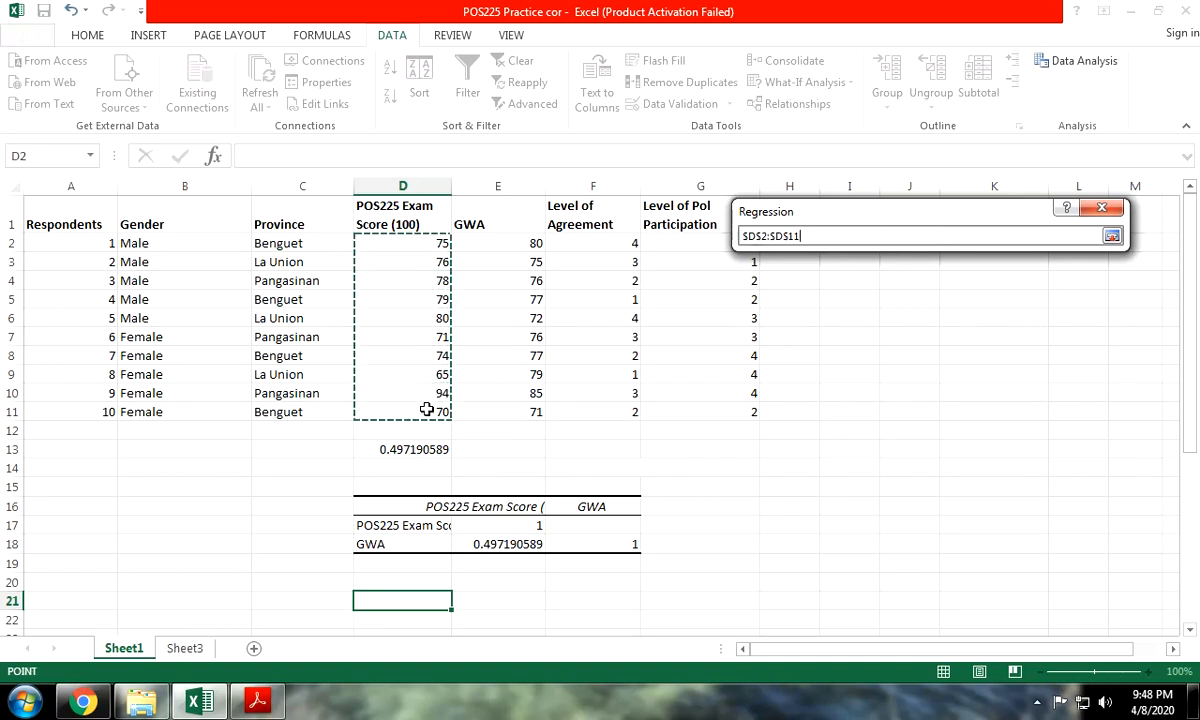
key(Return)
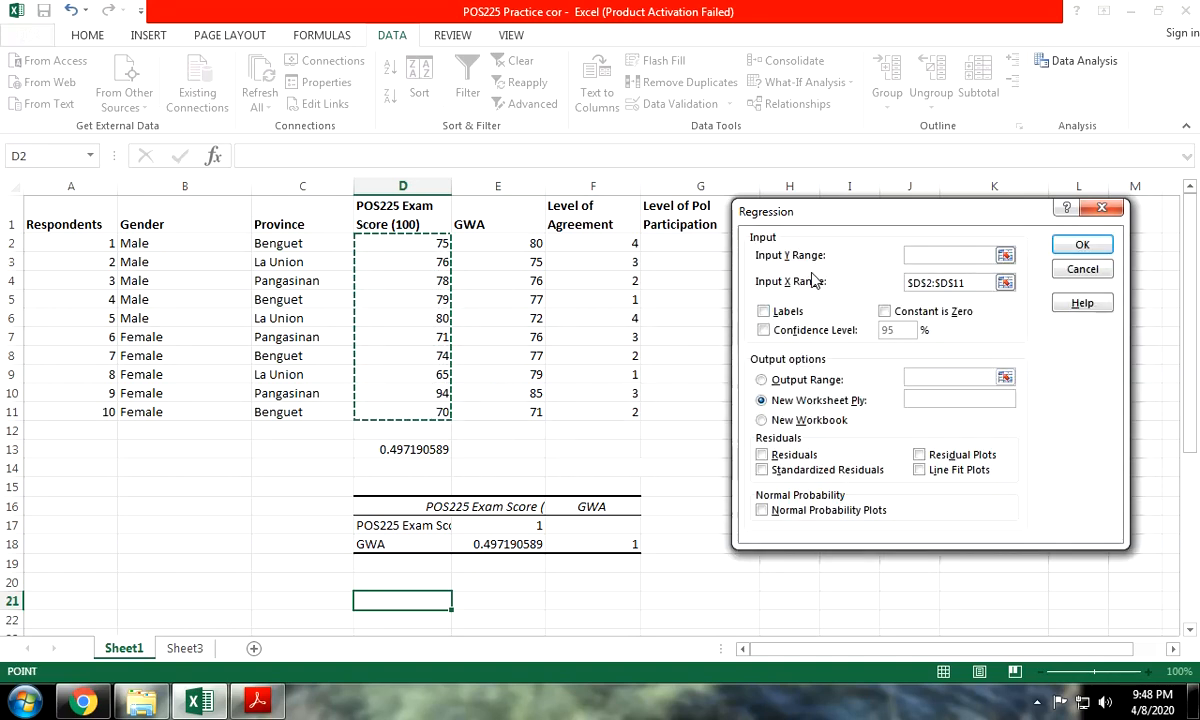
Step: Set the regression's Input Y Range to the GWA values in E2:E11 and enable Labels
click(1005, 257)
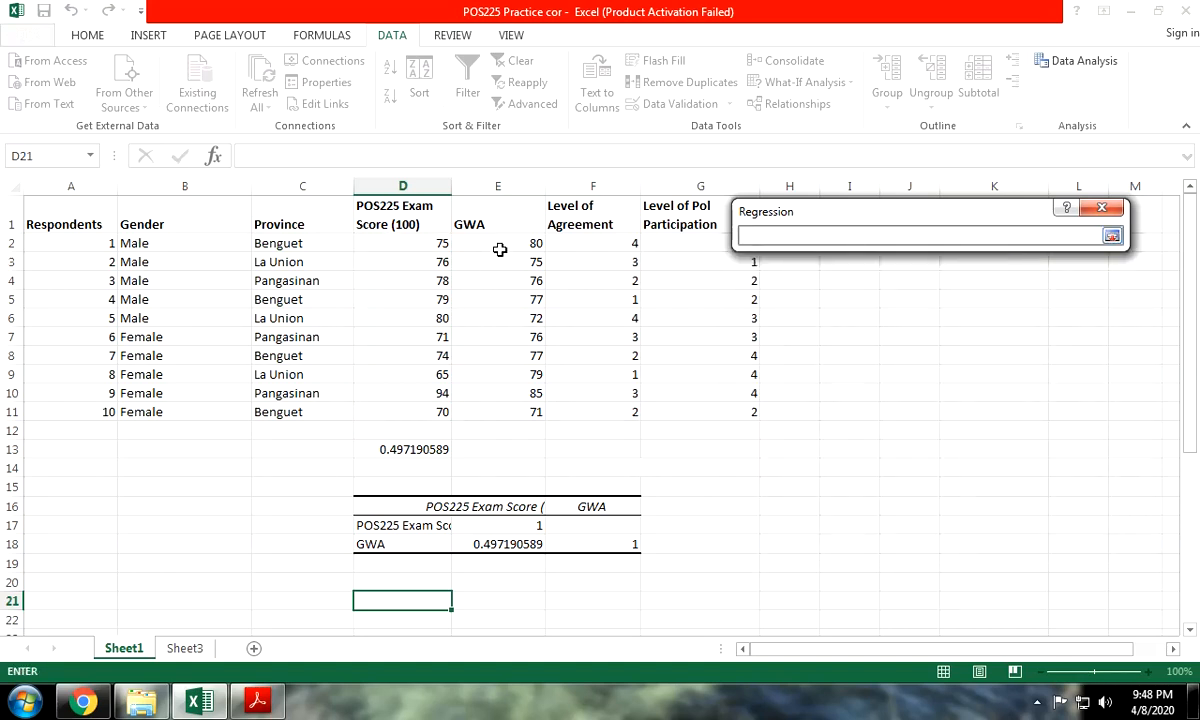
drag(500, 249, 505, 416)
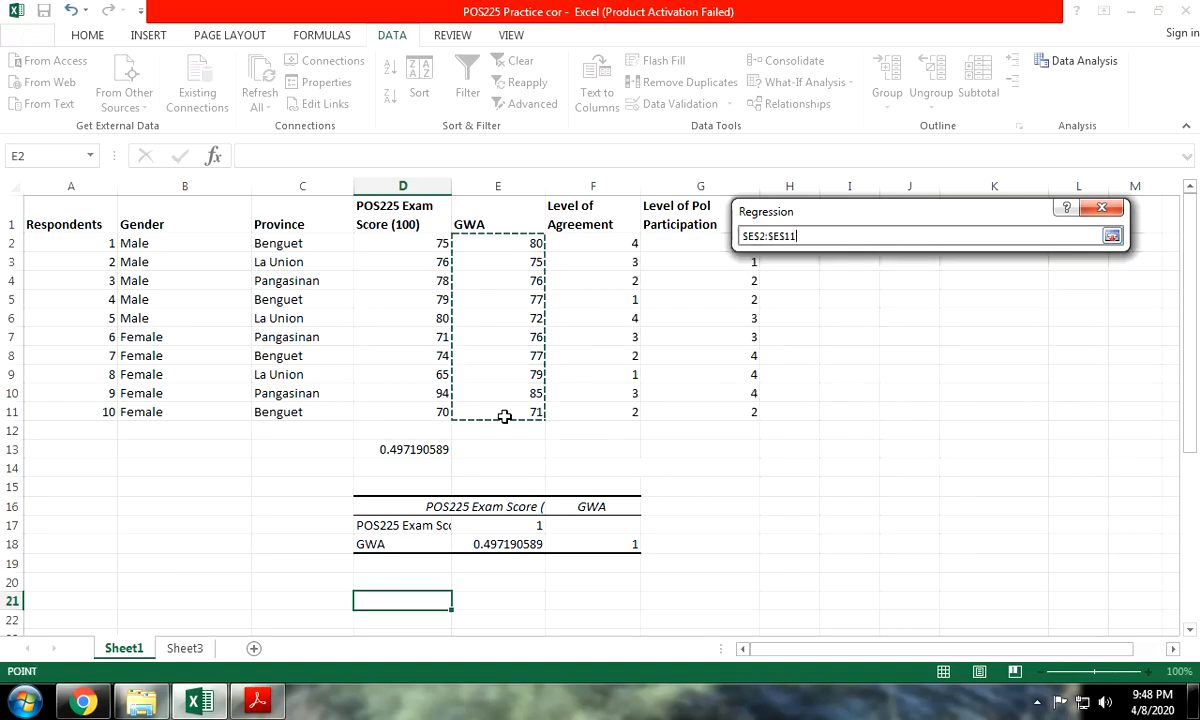
key(Return)
click(788, 313)
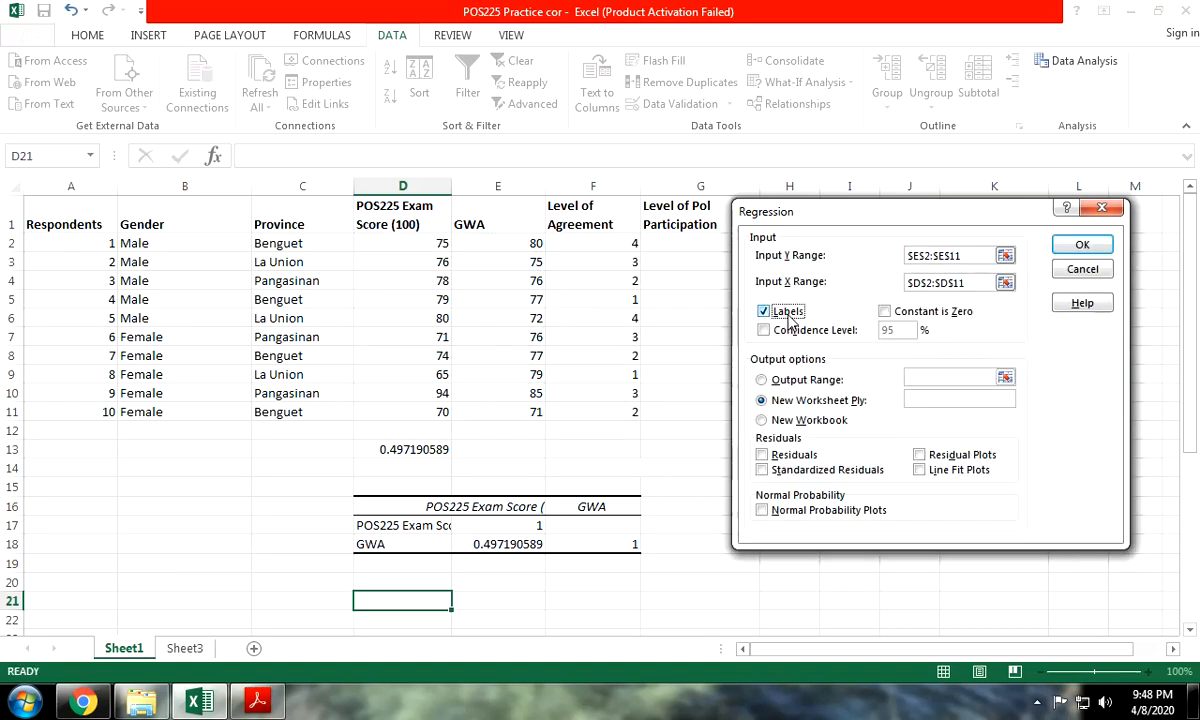
Step: Include the header cells in both regression inputs, setting the X Range to D1:D11 and the Y Range to E1:E11
click(1005, 282)
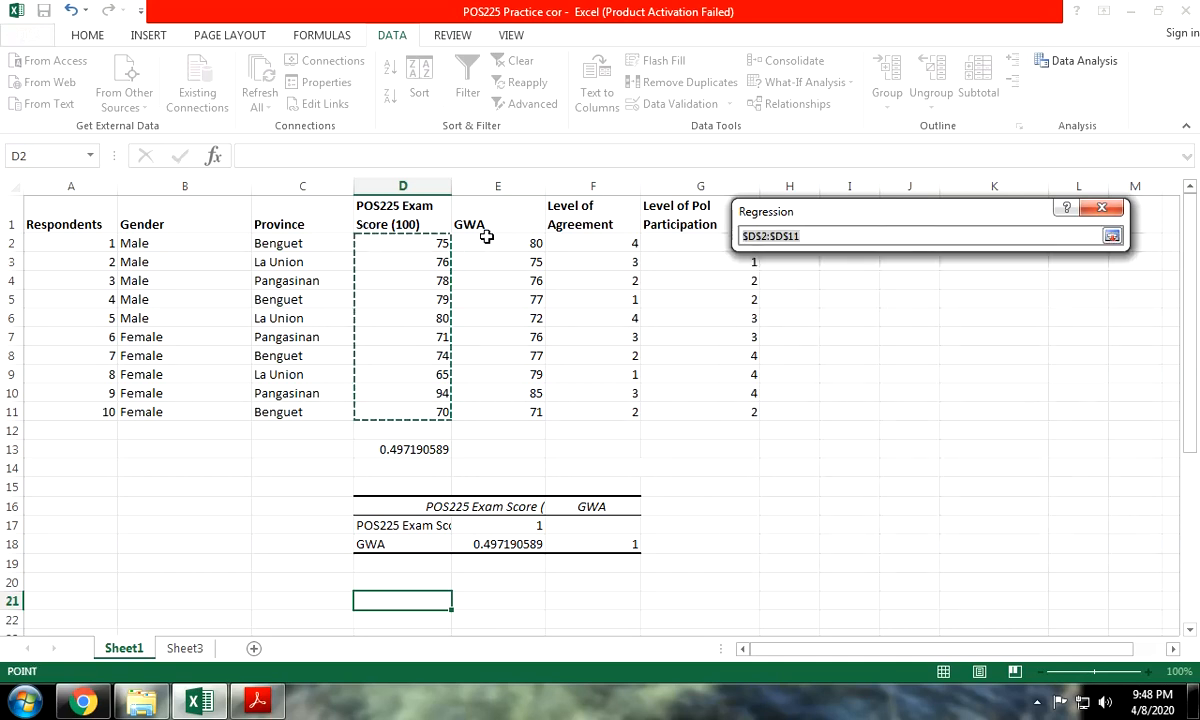
drag(395, 212, 410, 406)
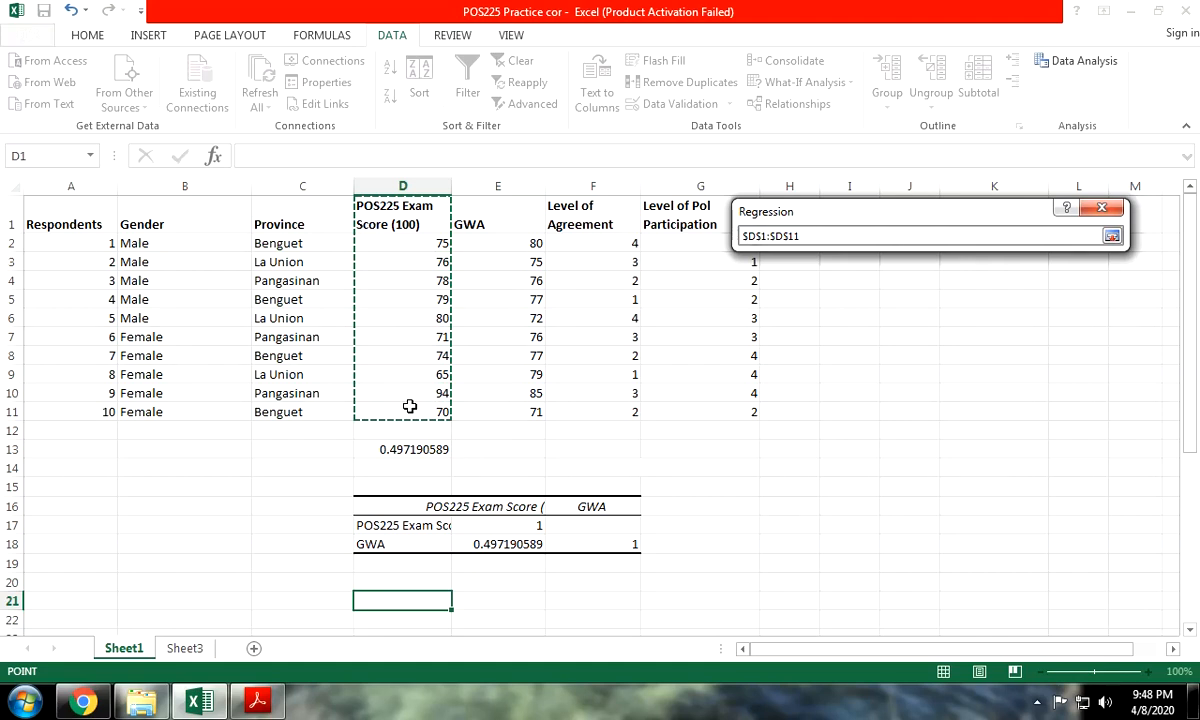
key(Return)
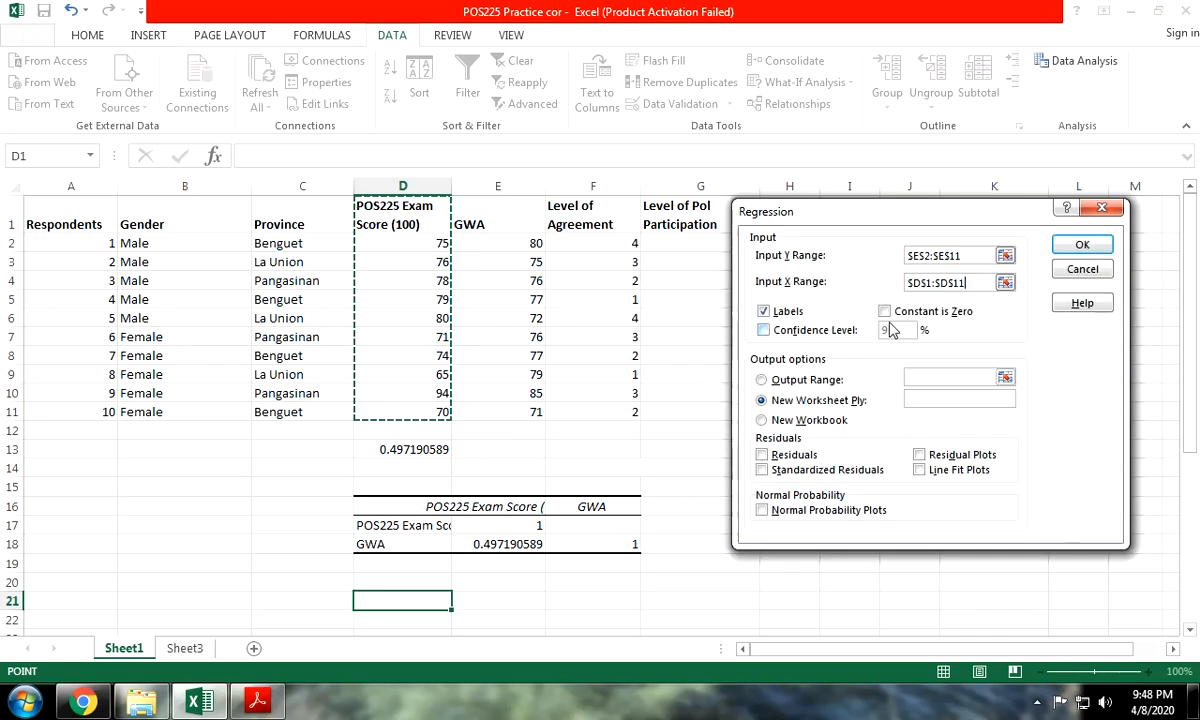
click(1005, 257)
drag(493, 218, 530, 416)
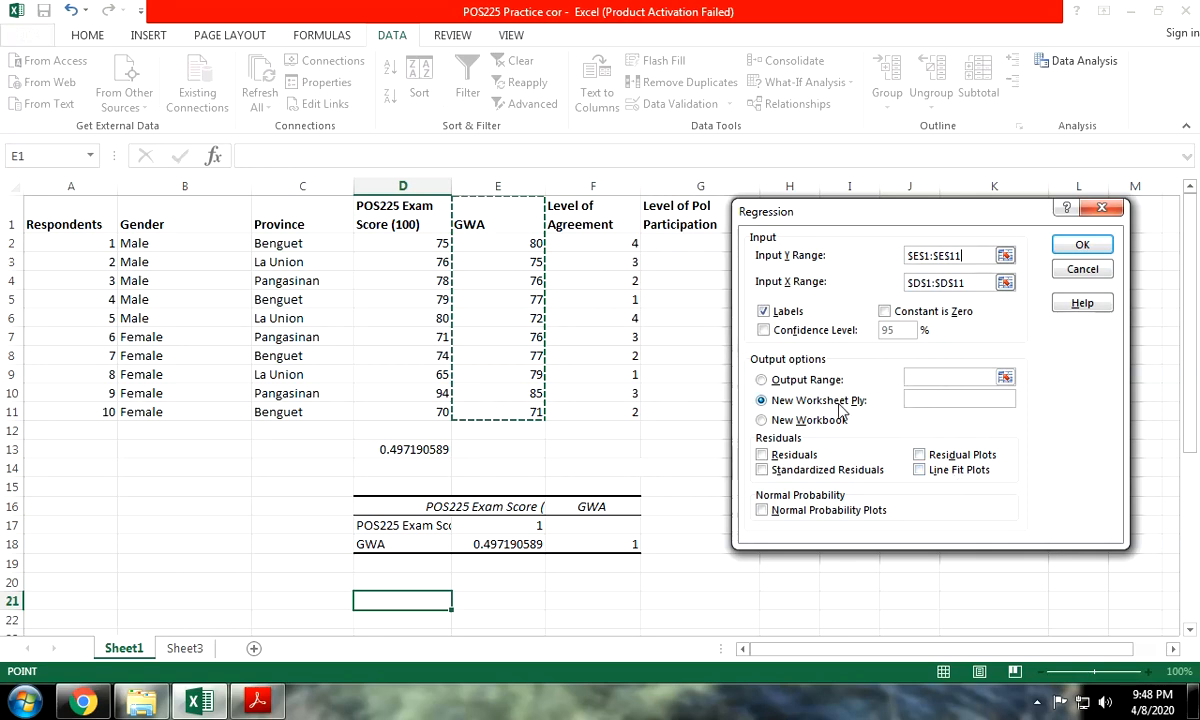
Step: Set the regression's Output Range to cell D21 and run the analysis
click(805, 380)
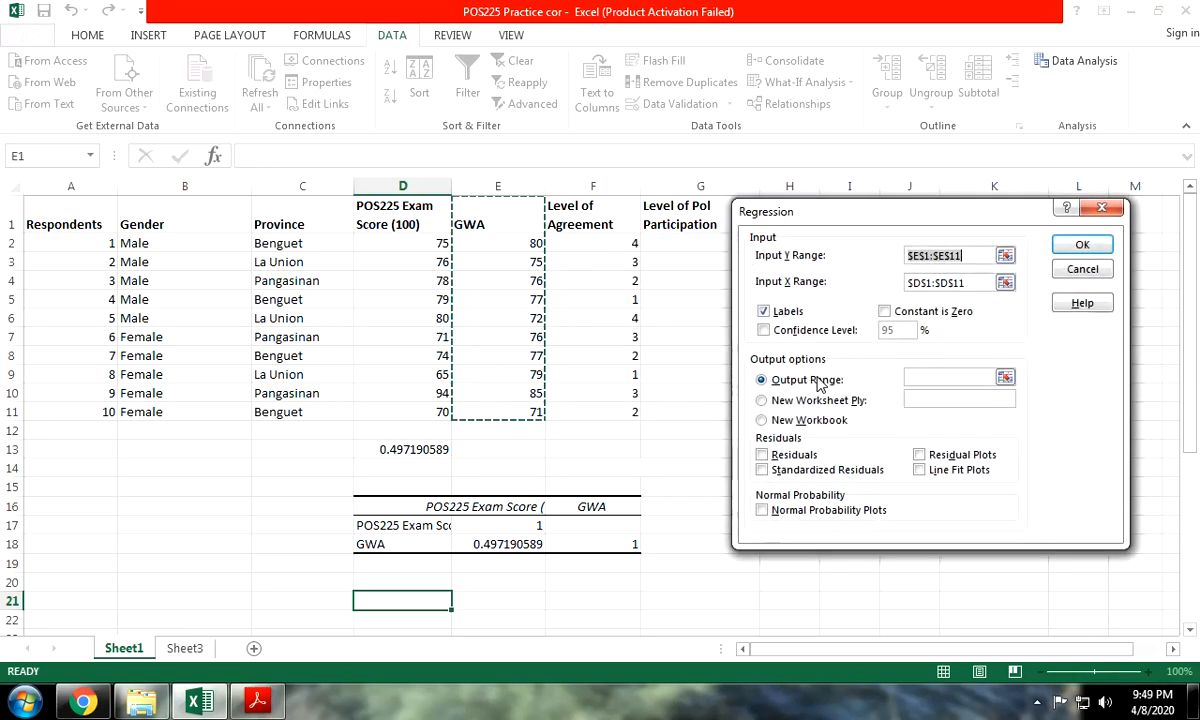
click(1005, 379)
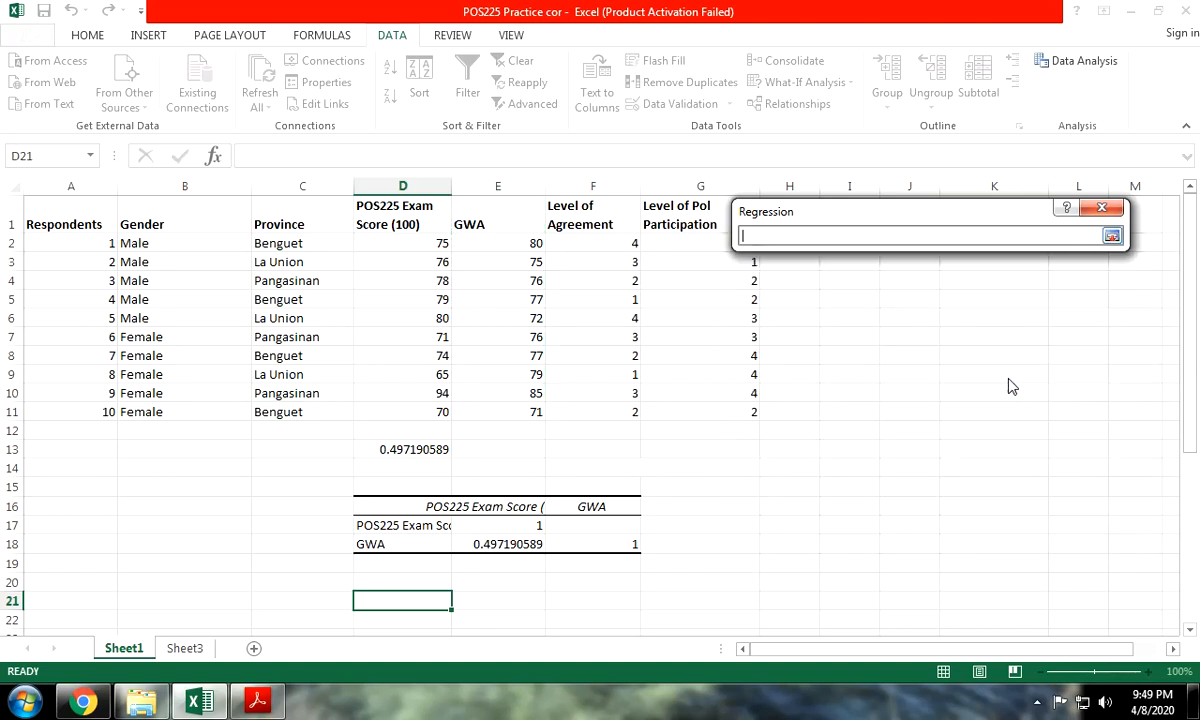
click(380, 604)
click(1112, 236)
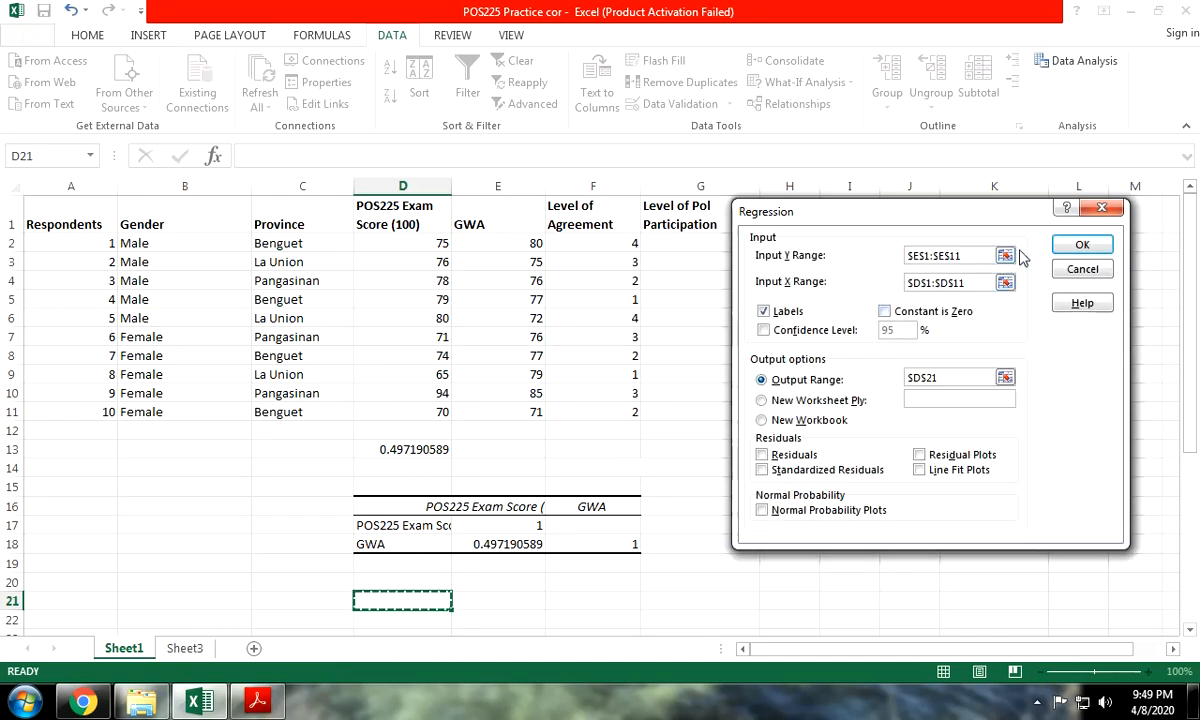
click(1050, 253)
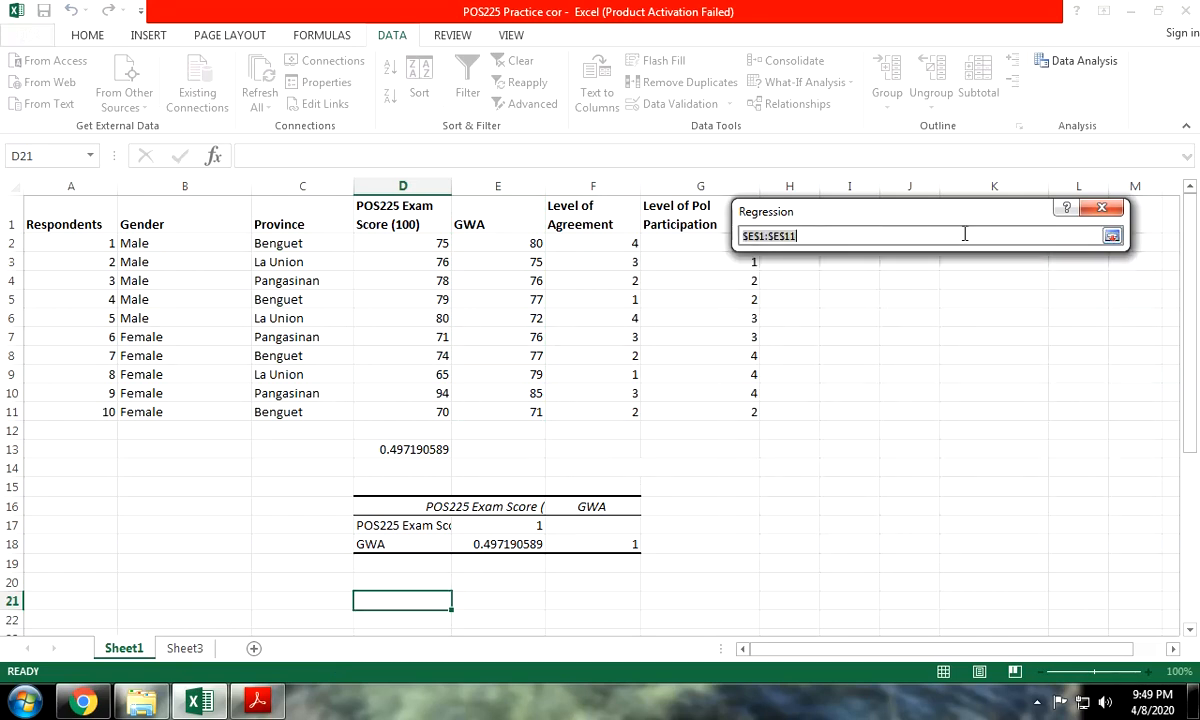
click(1111, 236)
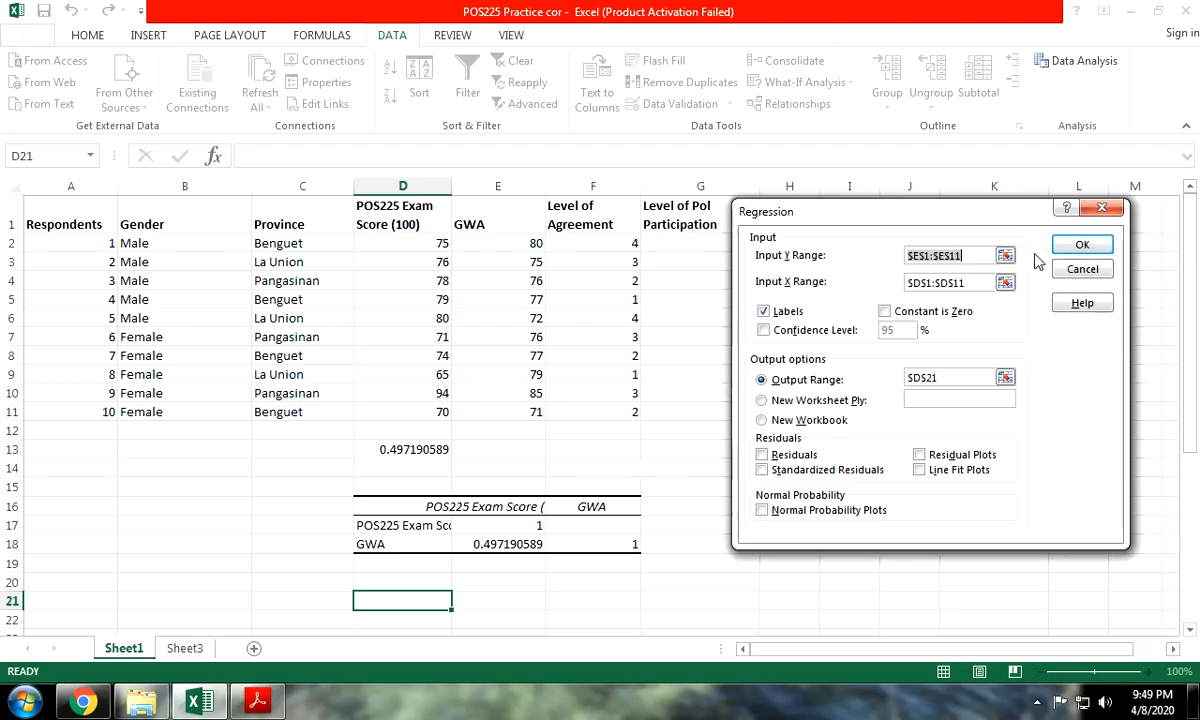
click(1080, 246)
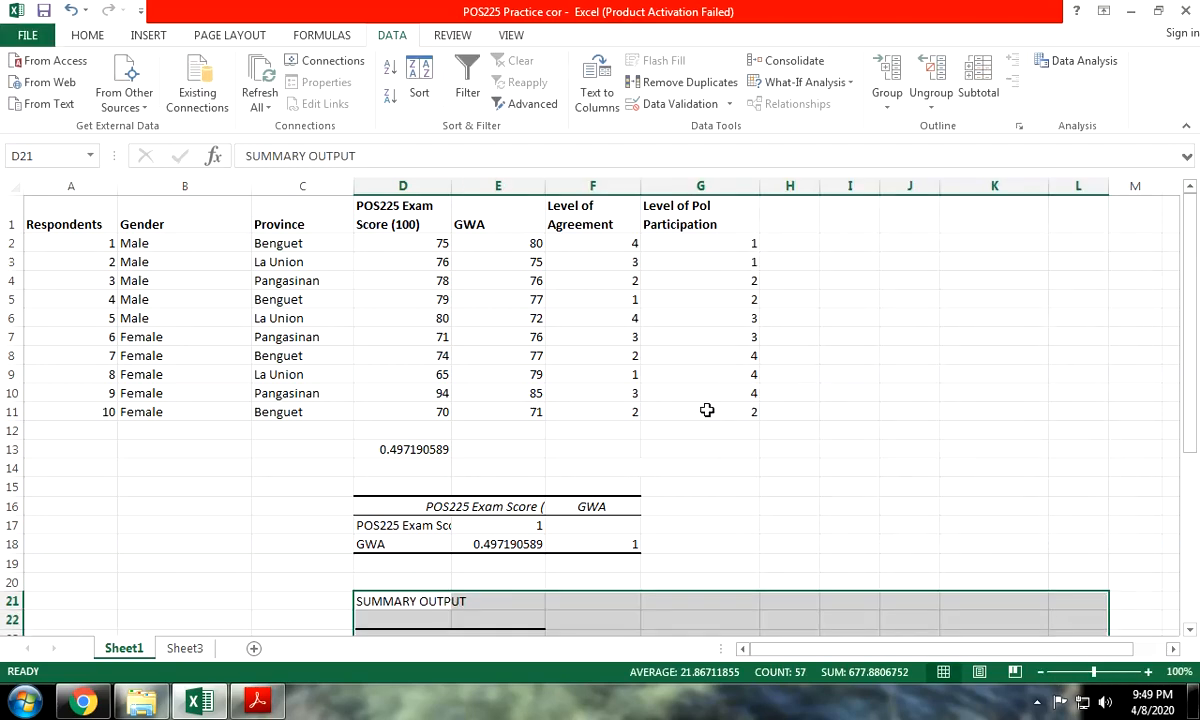
Step: Examine the regression summary, comparing Multiple R in E24 with the CORREL result in D13, and inspect R Square in E25
scroll(623, 458, down, 4)
scroll(623, 458, up, 2)
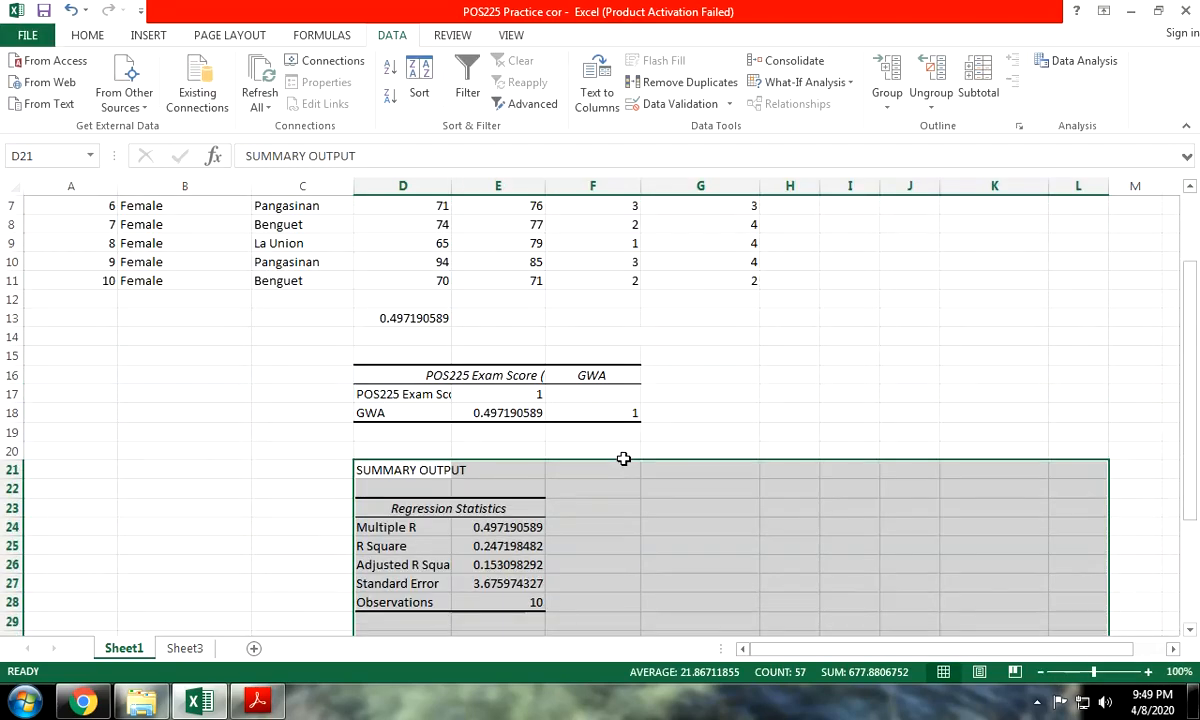
scroll(557, 490, down, 1)
click(495, 472)
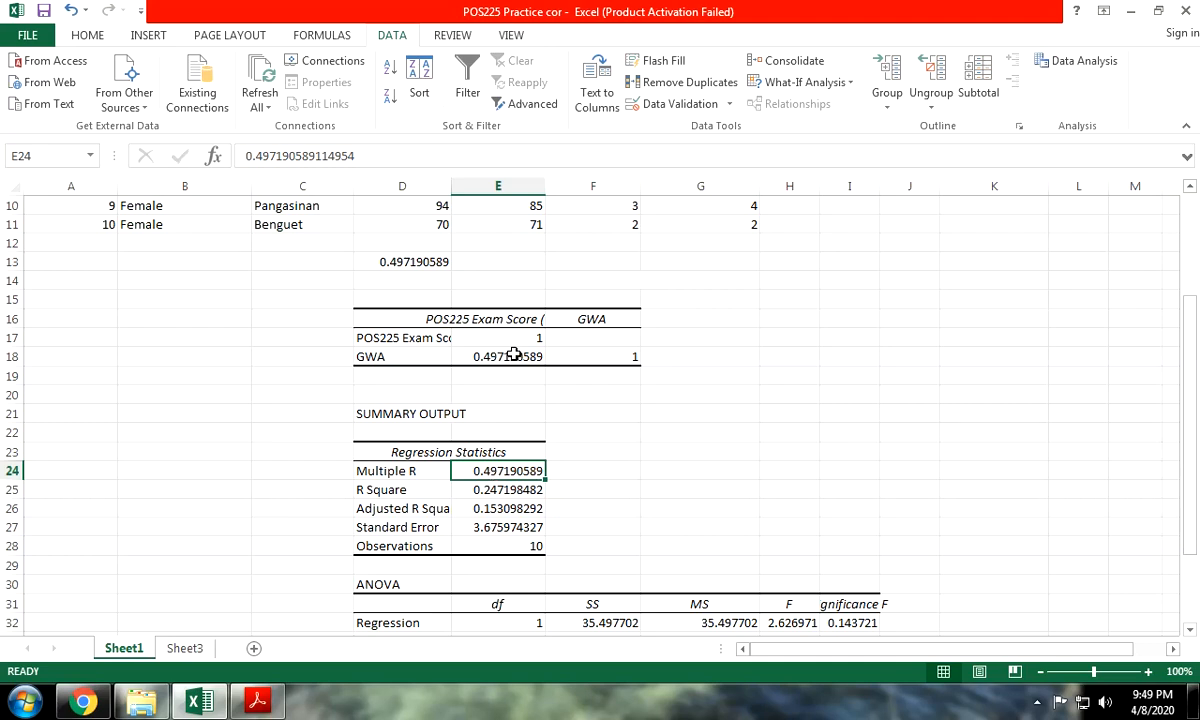
click(418, 264)
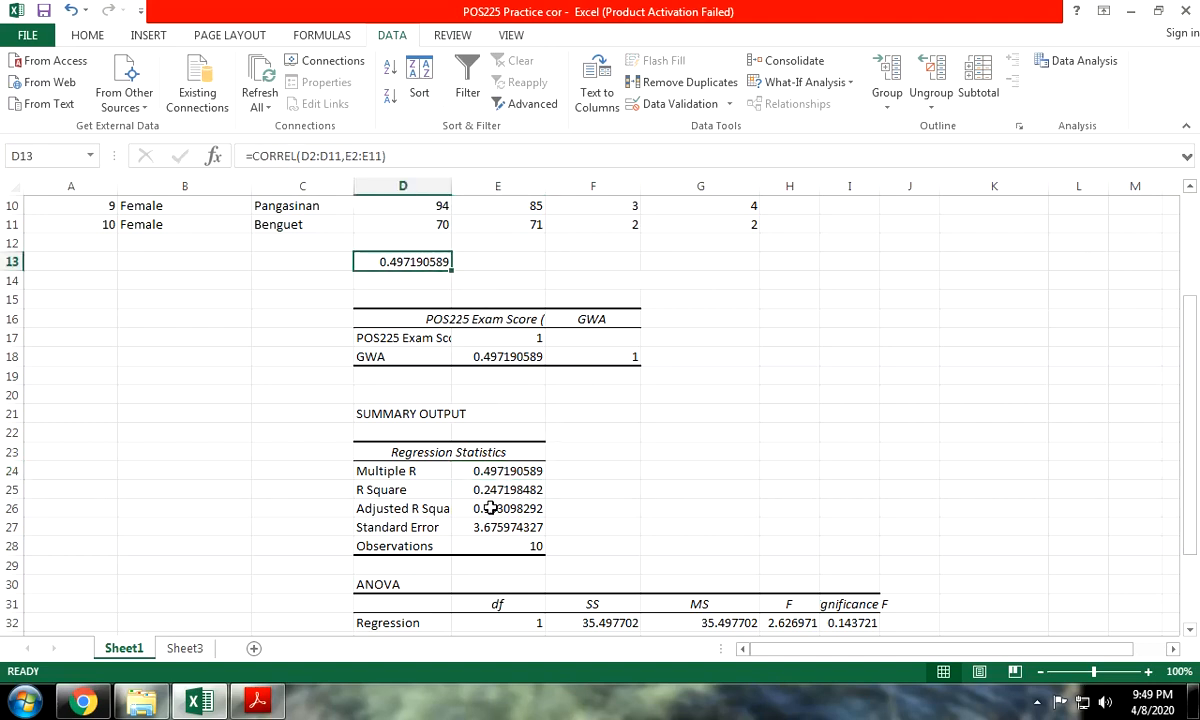
click(514, 474)
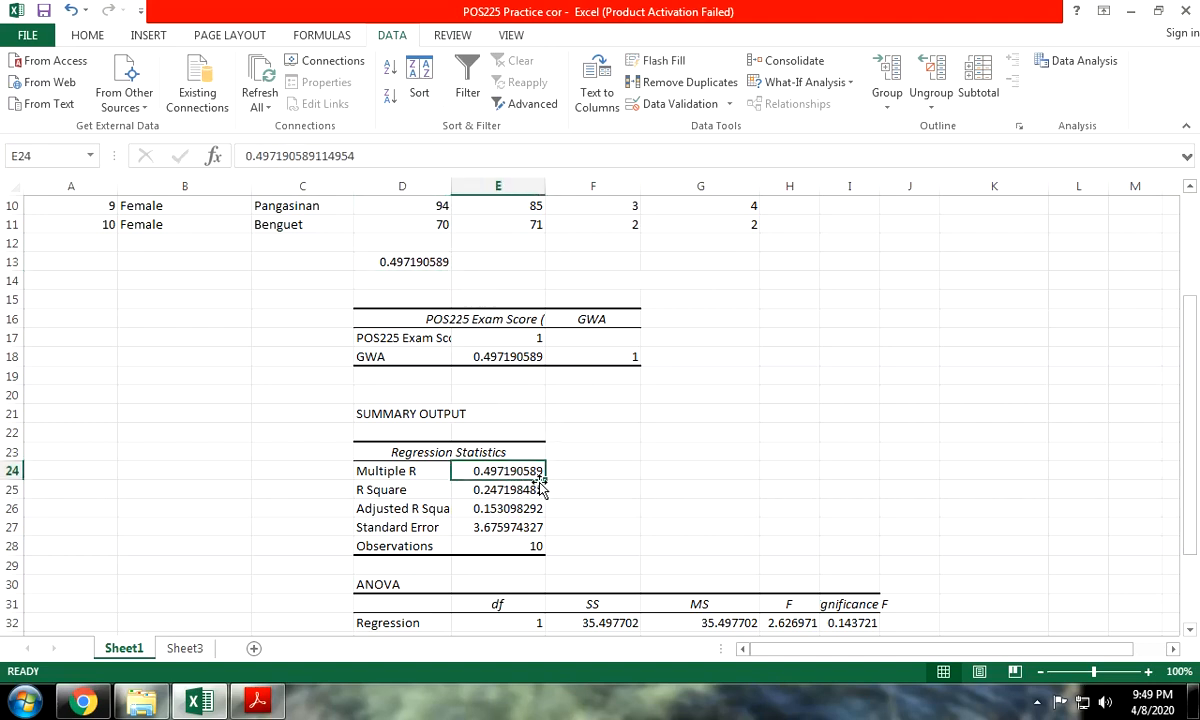
click(505, 490)
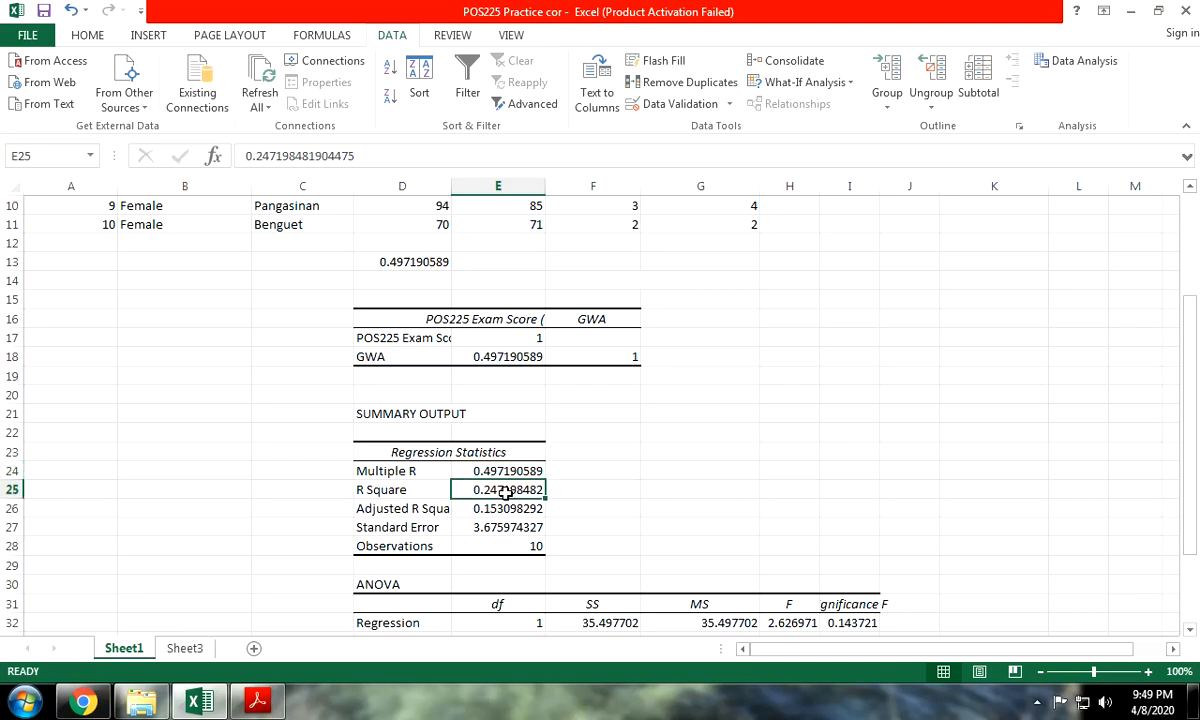
Step: Consult the Measures of Correlation PDF in Acrobat Reader and enter the note "r2 = (r)^2 x100" in F25 beside R Square
click(568, 489)
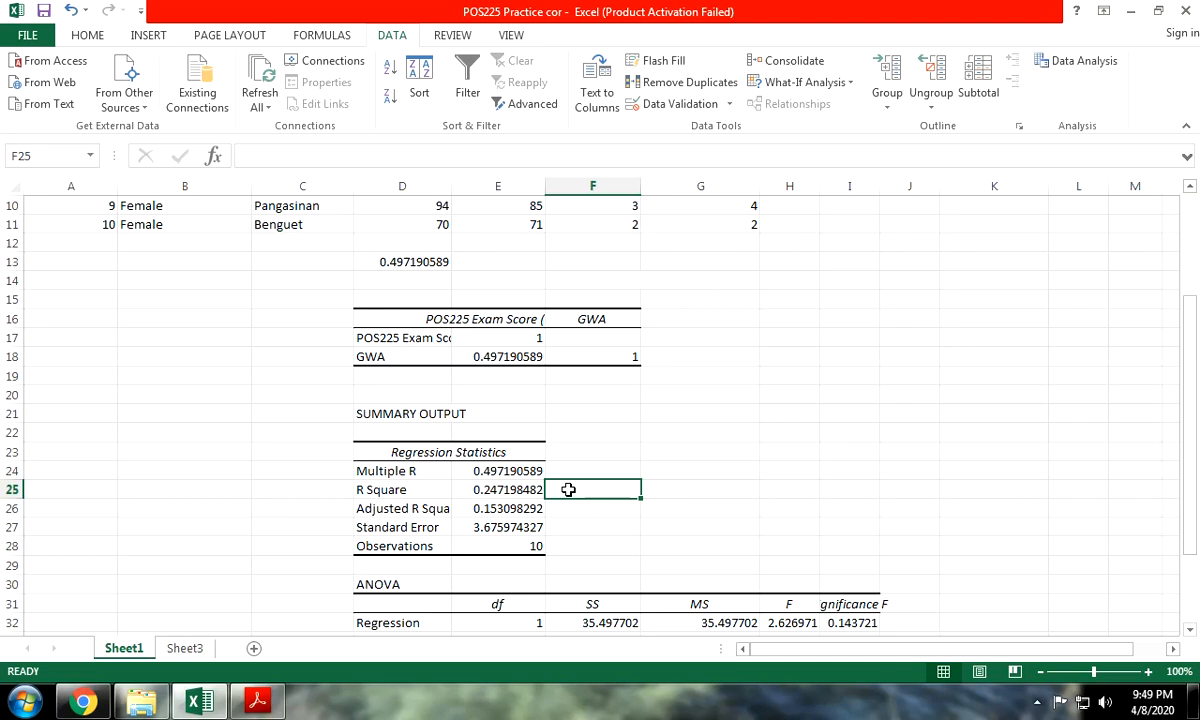
text(()
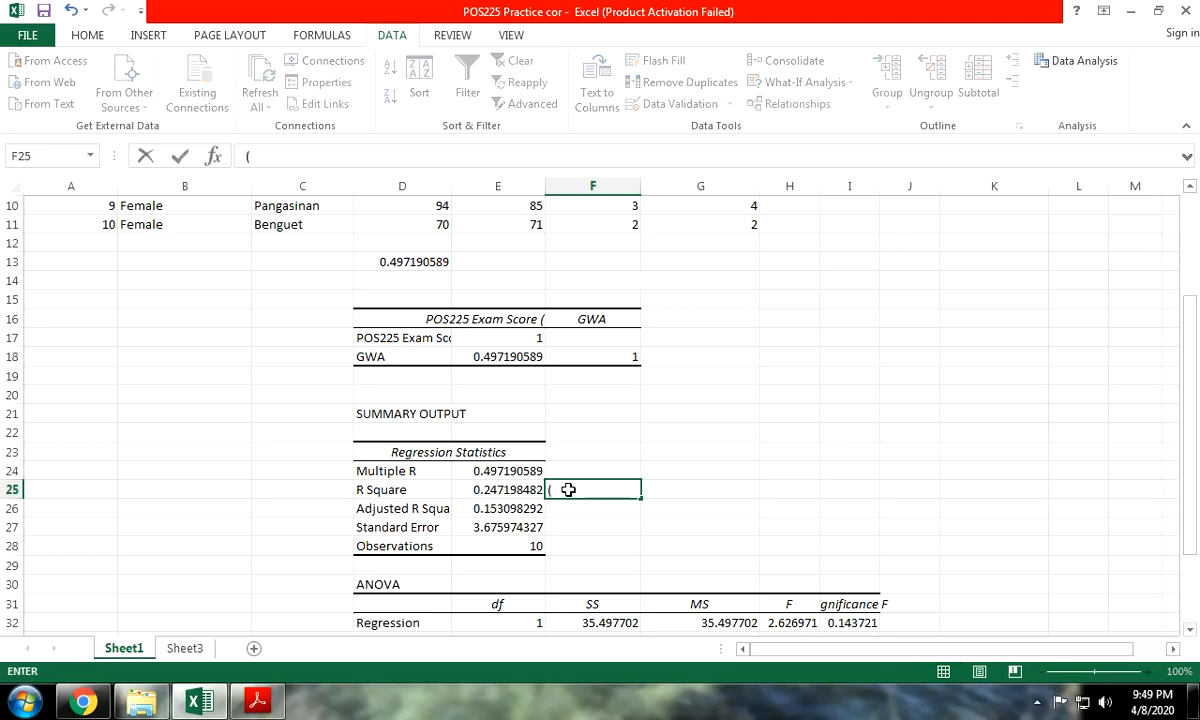
click(257, 700)
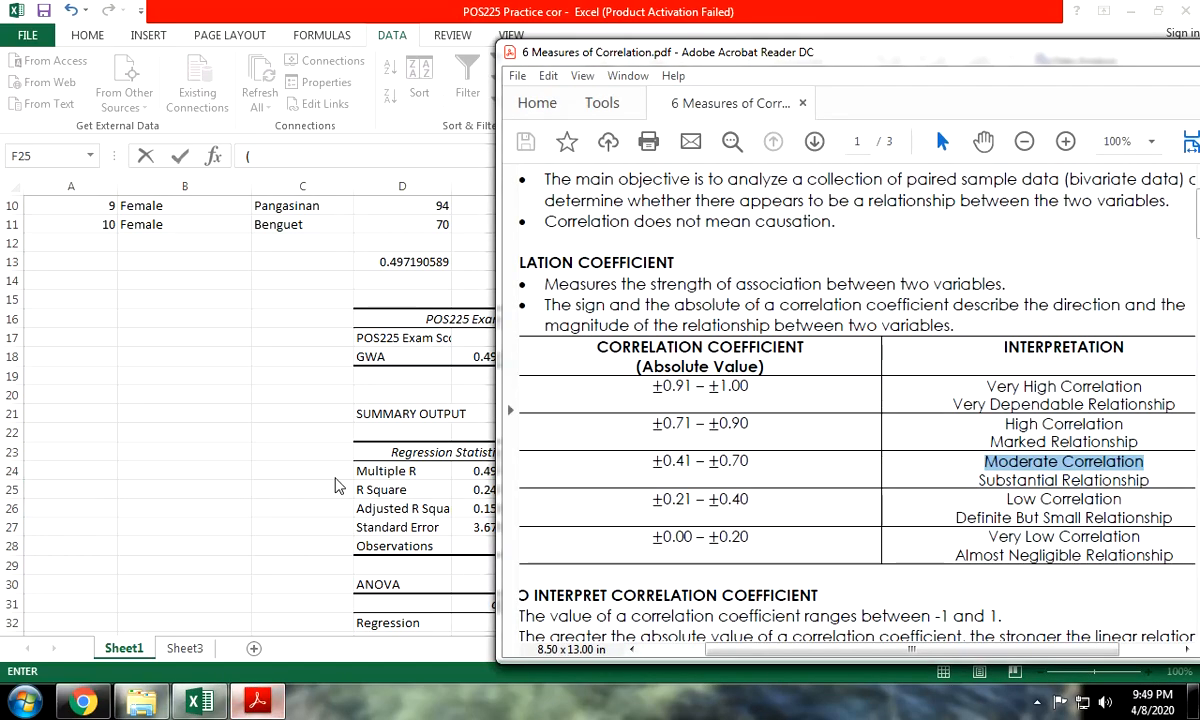
scroll(884, 309, down, 1)
scroll(884, 309, down, 15)
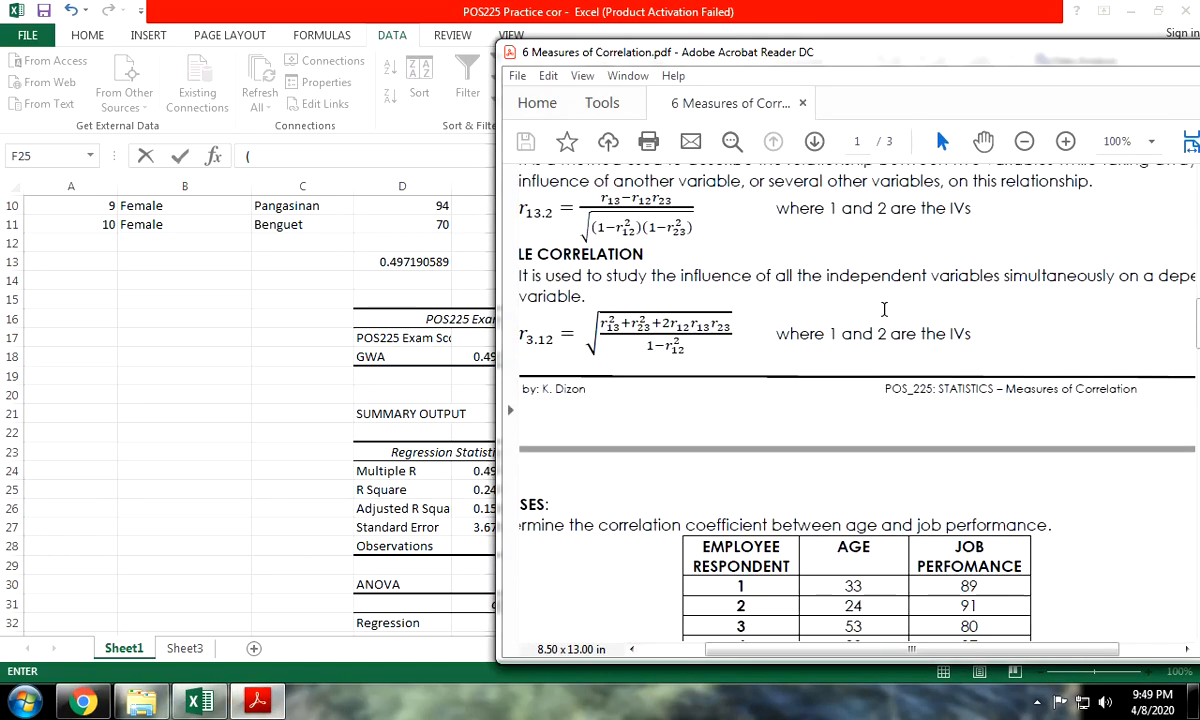
click(161, 463)
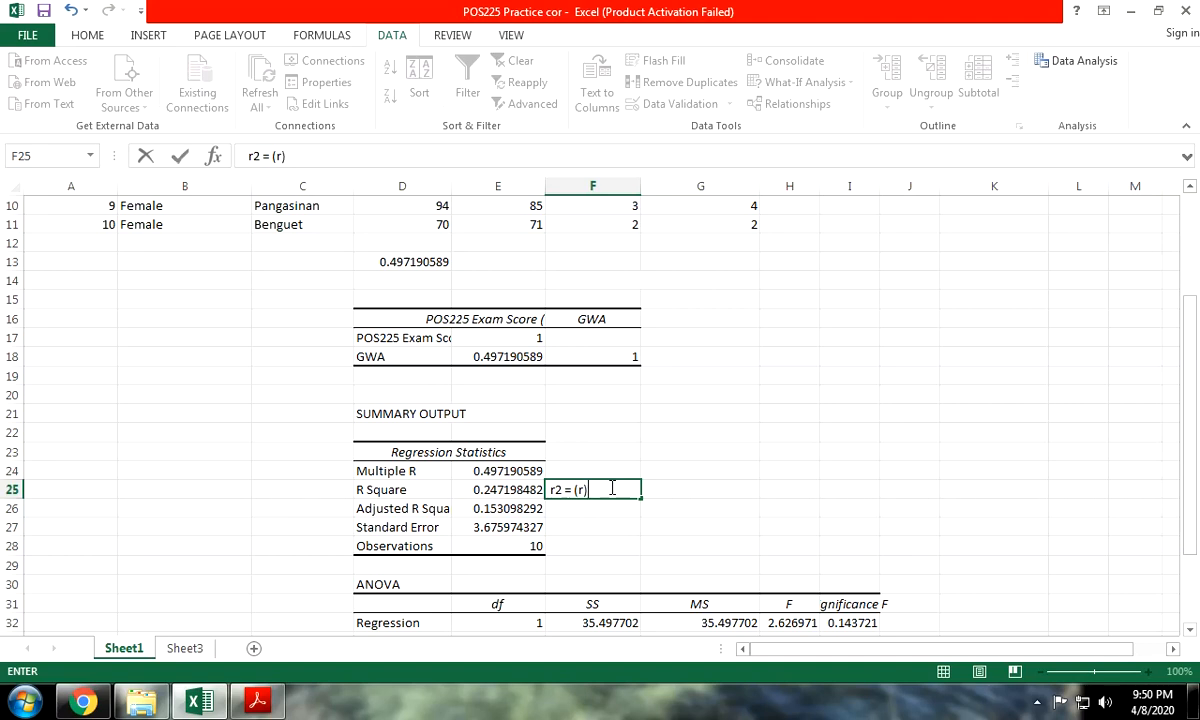
text(^2 x100)
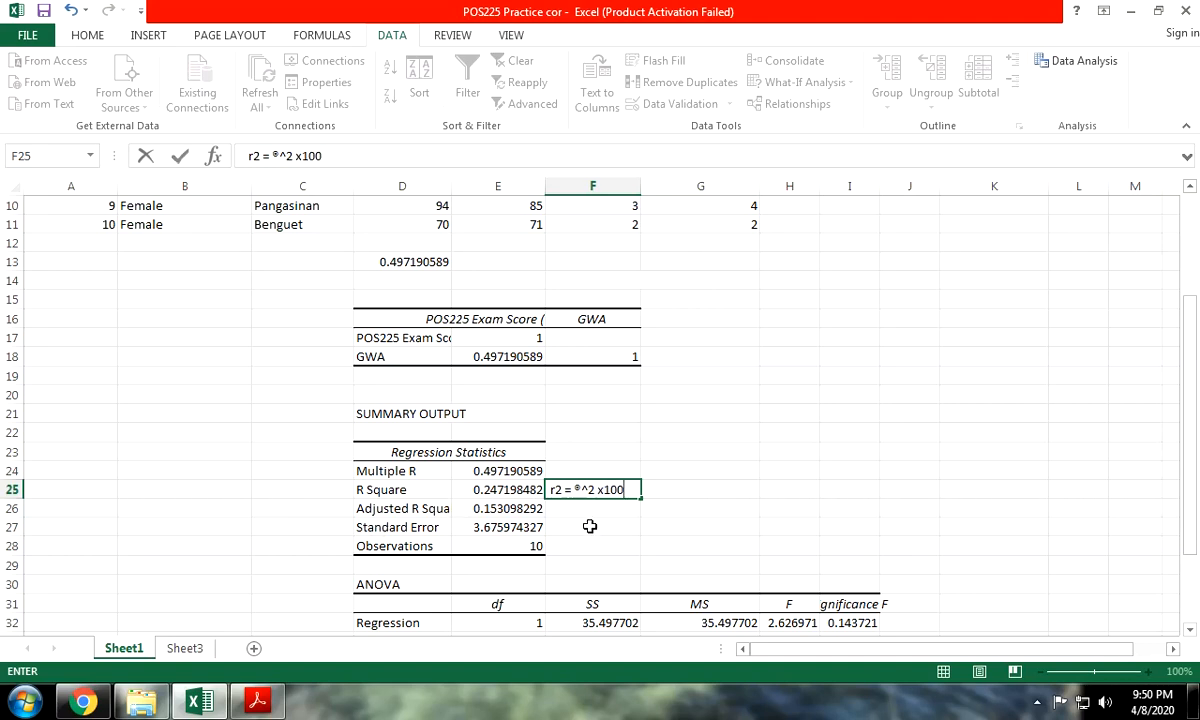
click(590, 526)
click(584, 505)
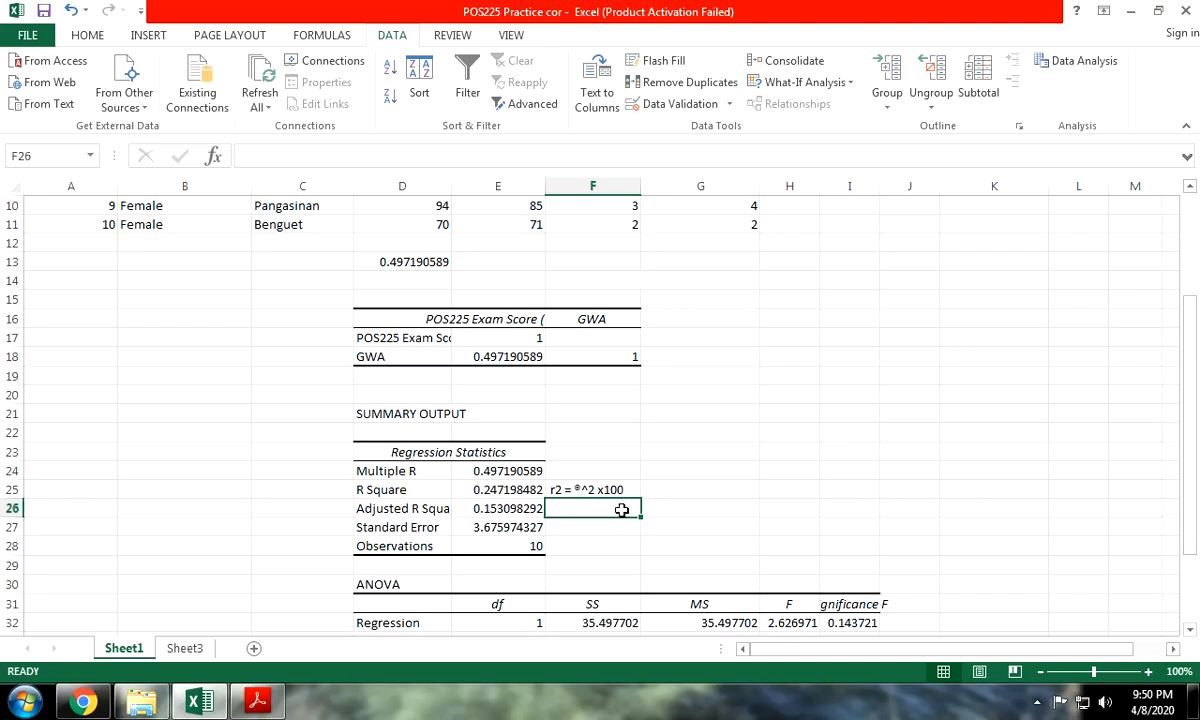
Step: Enter the squared coefficient expression (0.49)^2 in cell G25
click(669, 489)
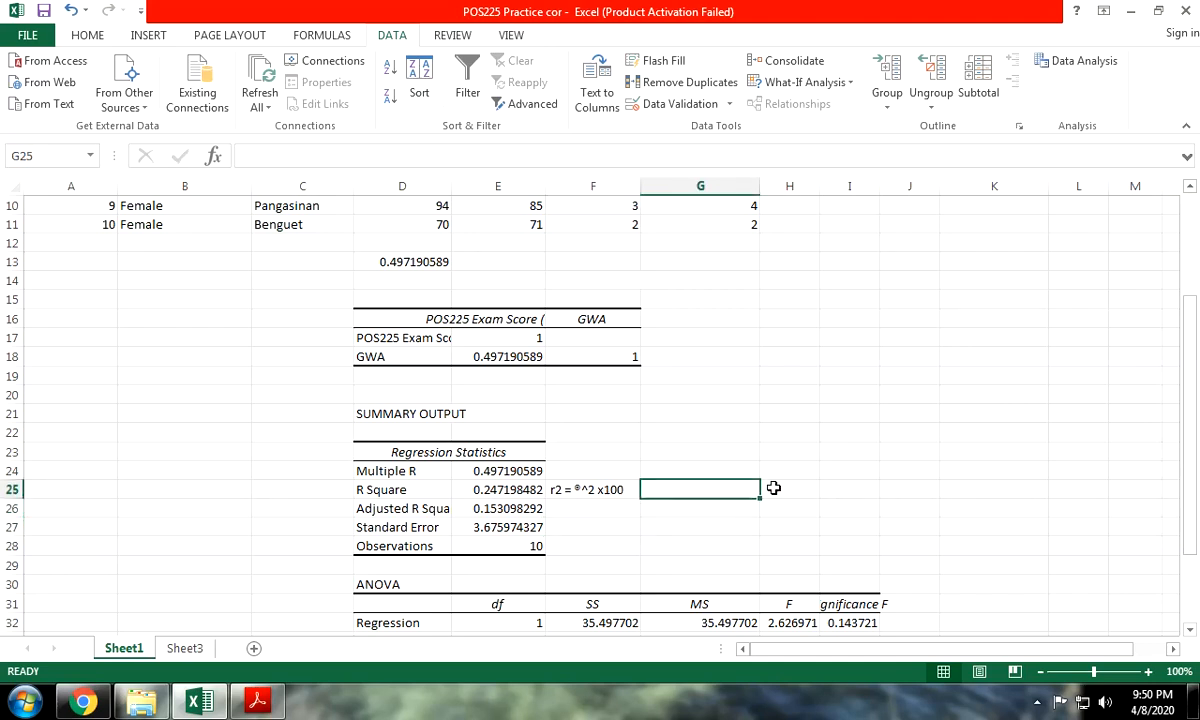
text(9)
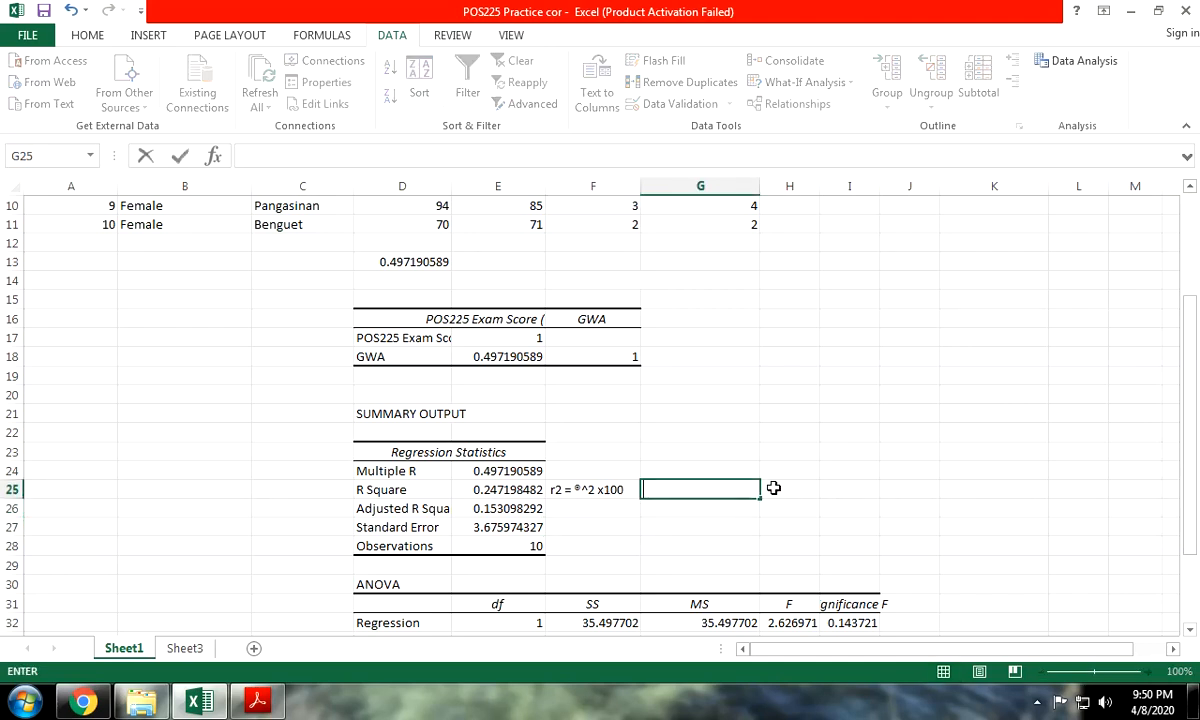
text((0.46)
text())
text(^2)
key(Return)
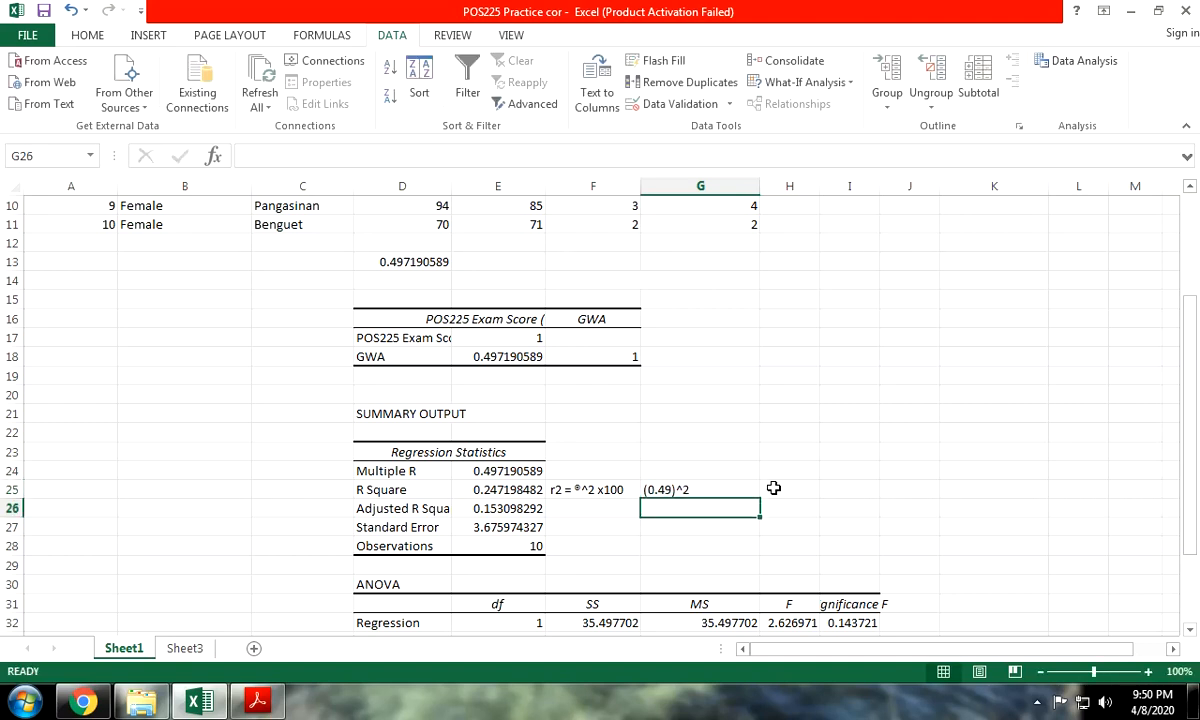
Step: Turn the expression in G25 into the working formula =(0.49)^2
double_click(644, 489)
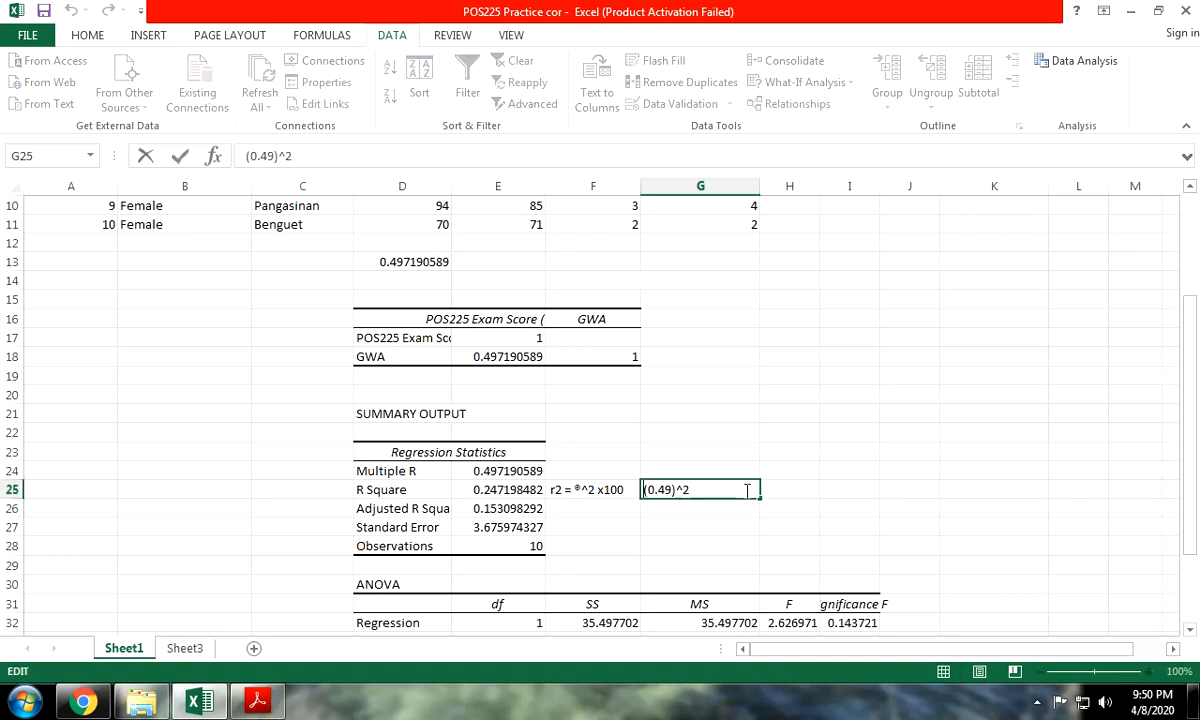
key(Home)
key(Delete)
text(=)
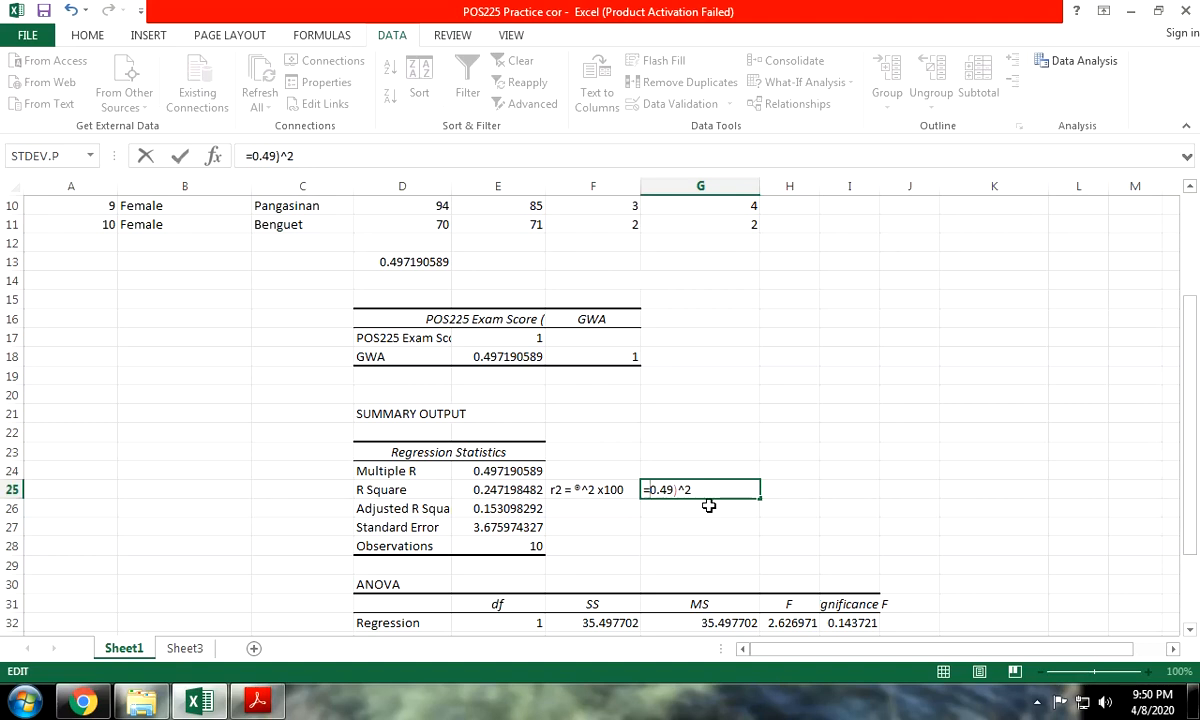
text(()
key(Return)
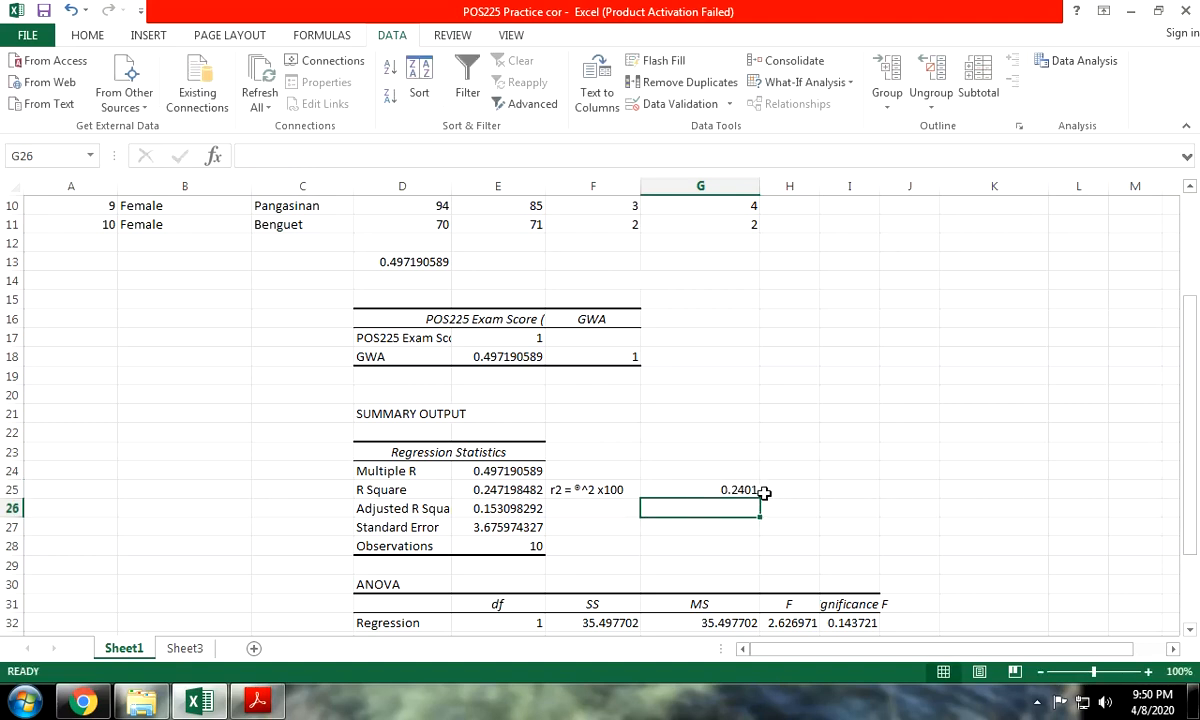
Step: Enter the coefficient of determination as 24.71% in cell H25
click(768, 492)
text(24.71)
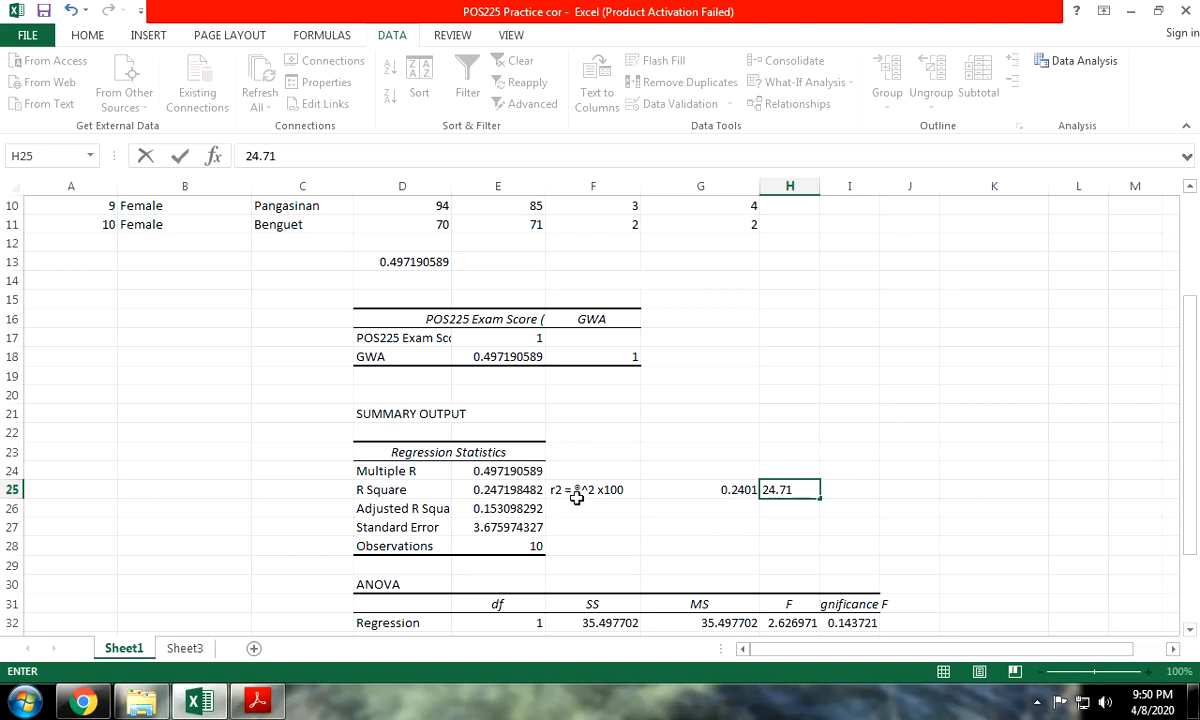
text(%)
key(Tab)
Step: Review the percentage in H25 and the R Square entry in D25:E25 against the exam score and GWA source data
click(793, 493)
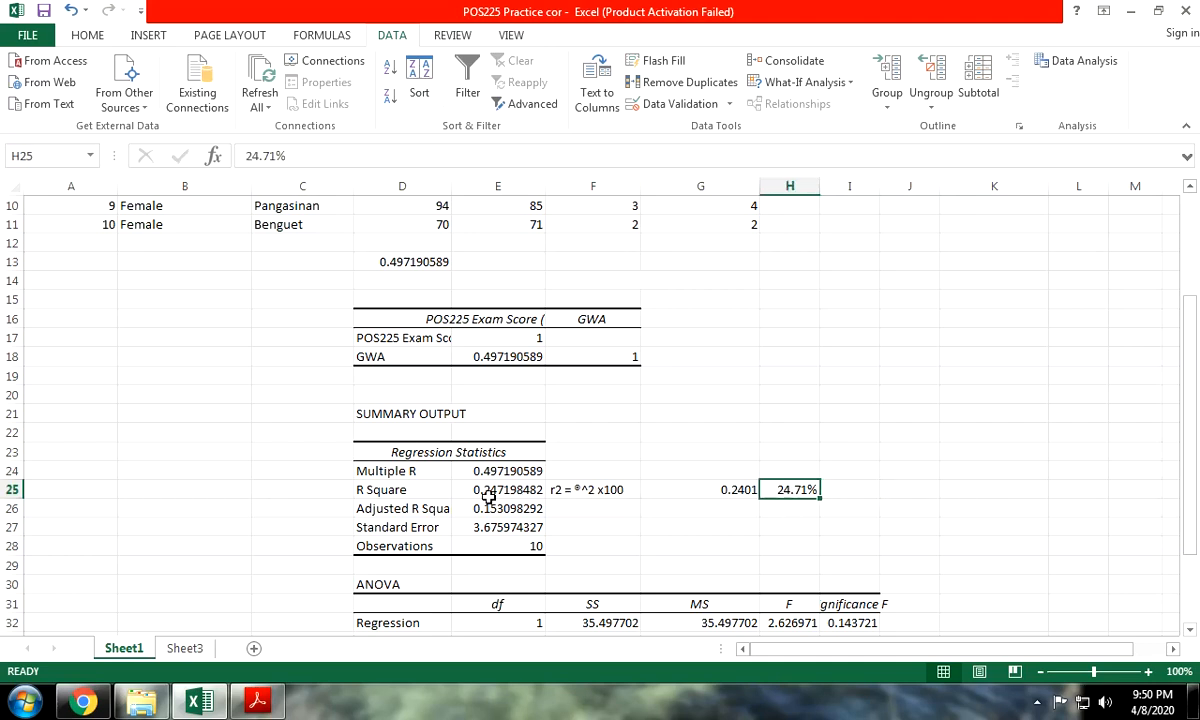
click(395, 490)
shift+click(490, 492)
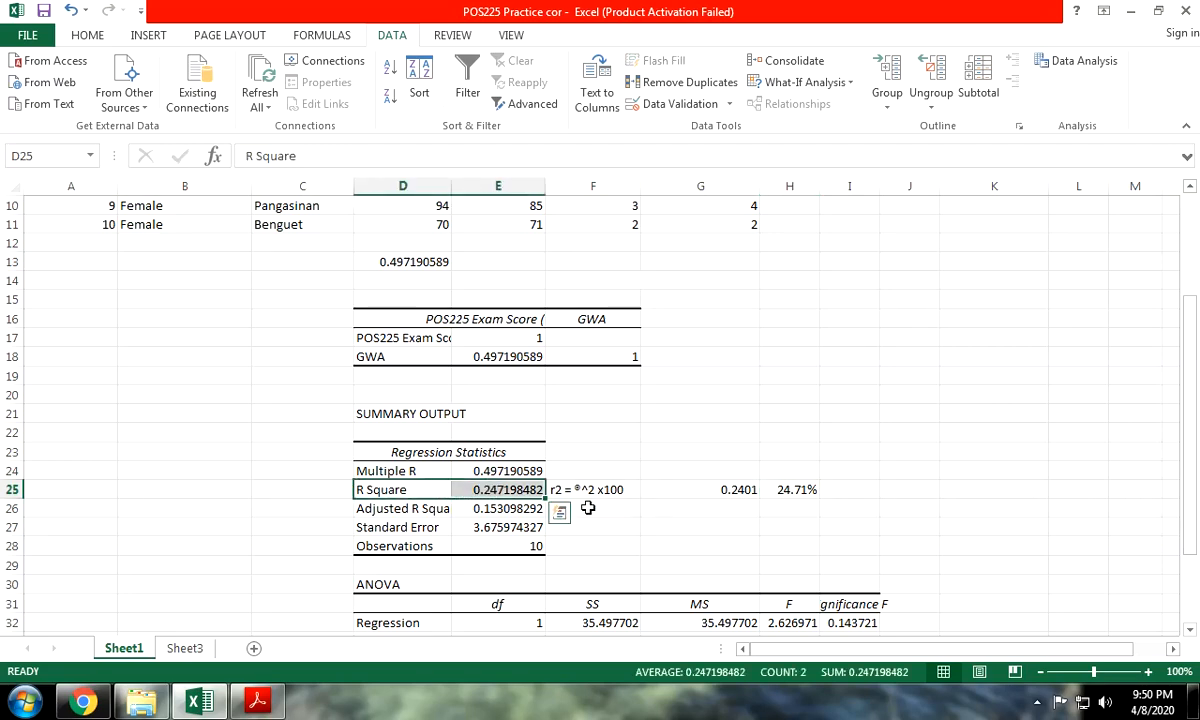
scroll(588, 509, up, 3)
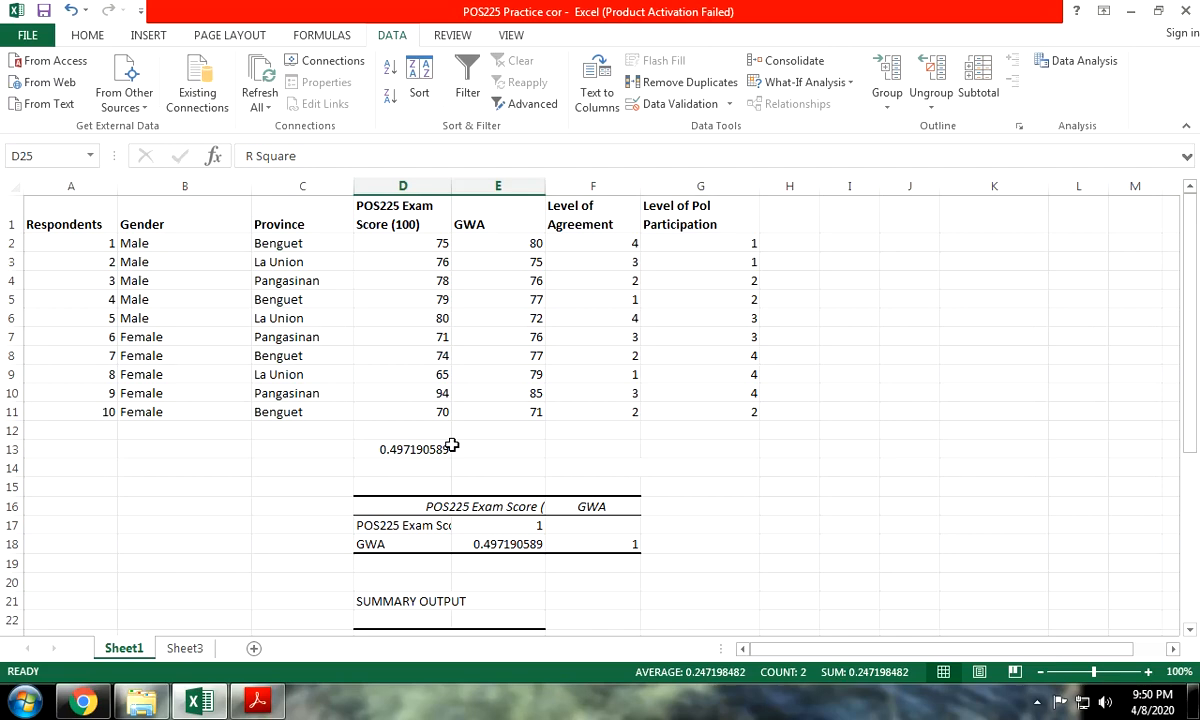
Step: Compare the exam score and GWA values in row 11 with the R Square percentage in H25
scroll(452, 445, down, 3)
scroll(480, 480, up, 3)
click(524, 404)
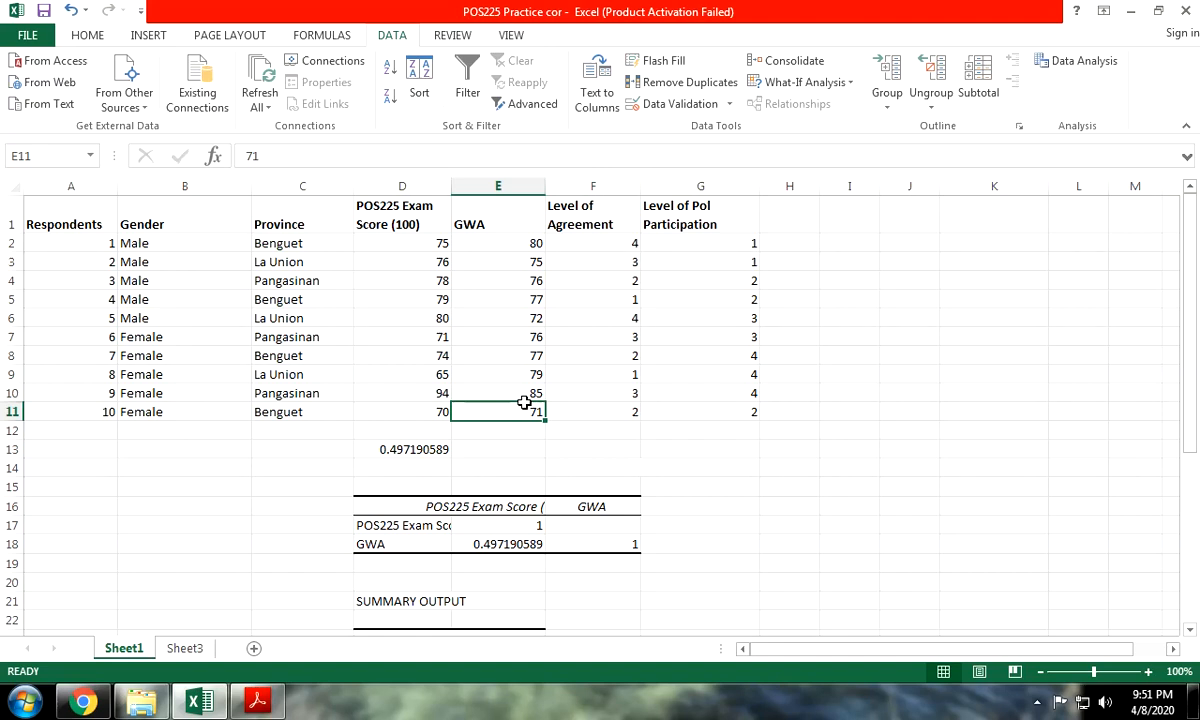
click(425, 411)
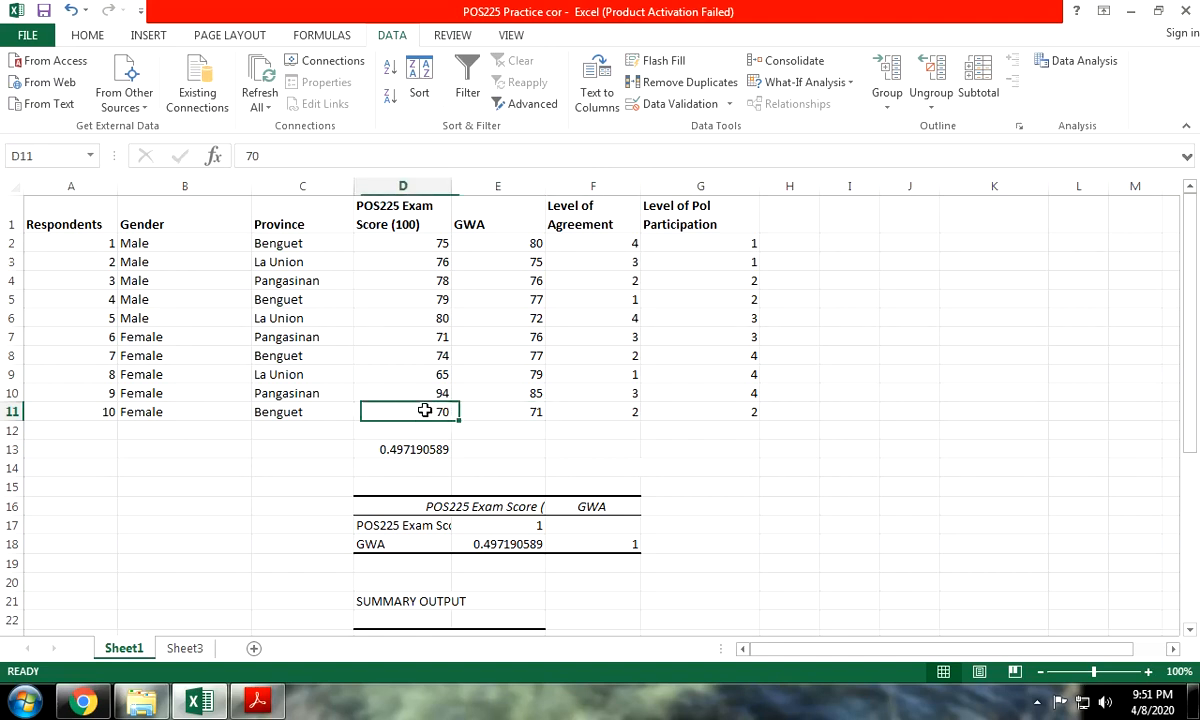
scroll(425, 411, down, 3)
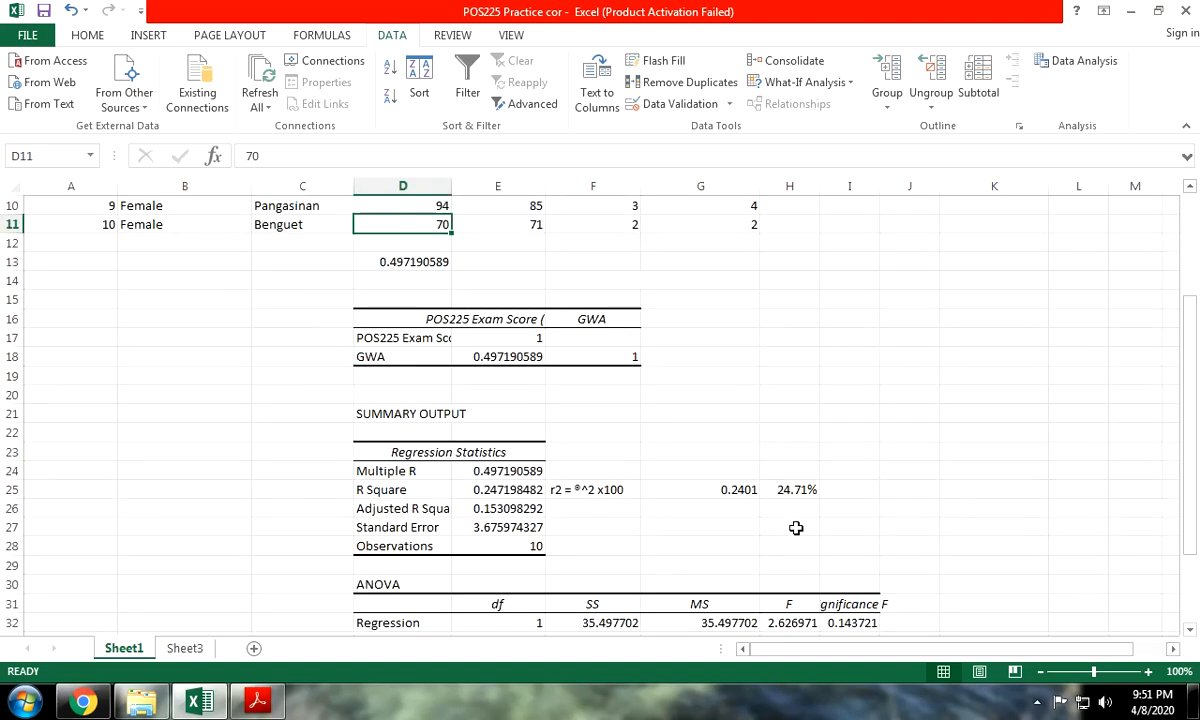
click(790, 490)
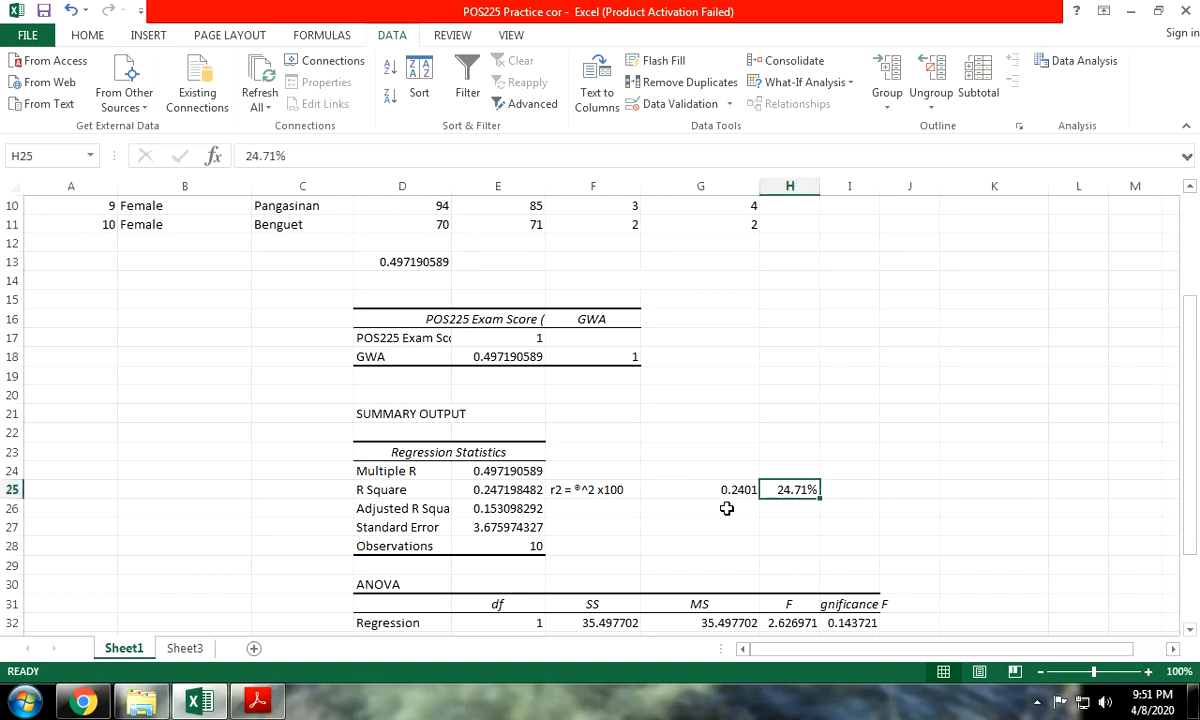
click(791, 507)
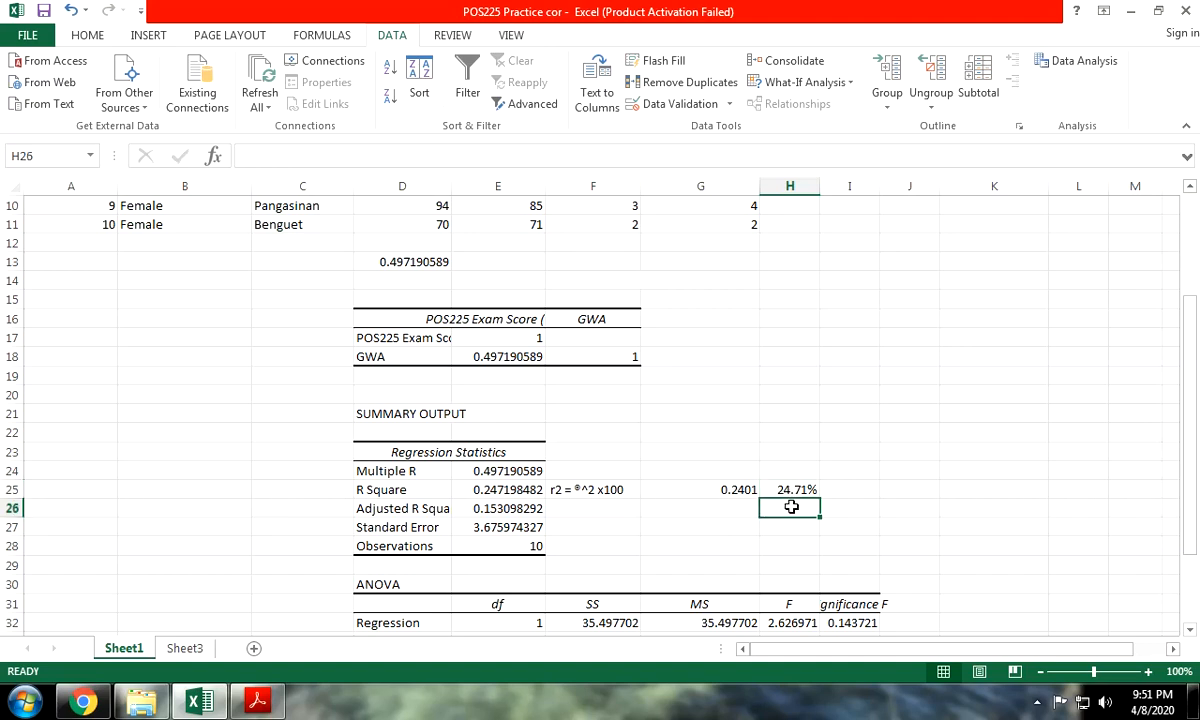
scroll(791, 507, down, 3)
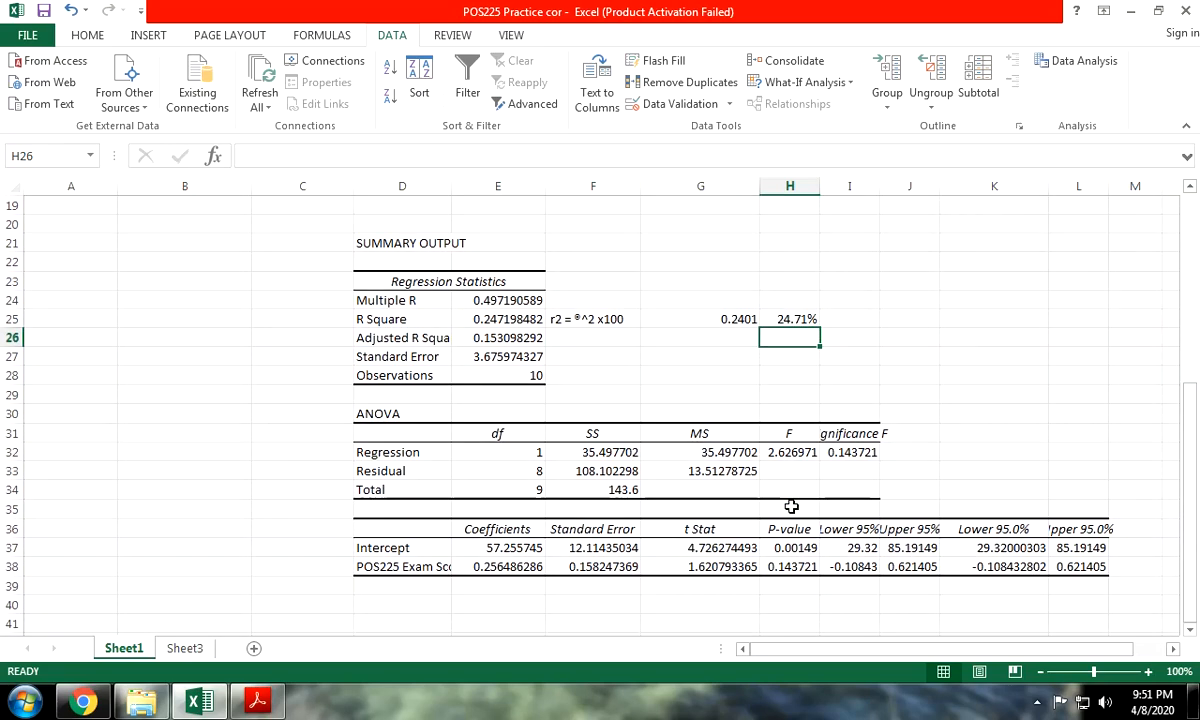
Step: Examine the Multiple R and R Square entries in D24:E25 of the regression statistics alongside the correlation results above
click(500, 300)
scroll(495, 377, up, 3)
drag(433, 468, 500, 490)
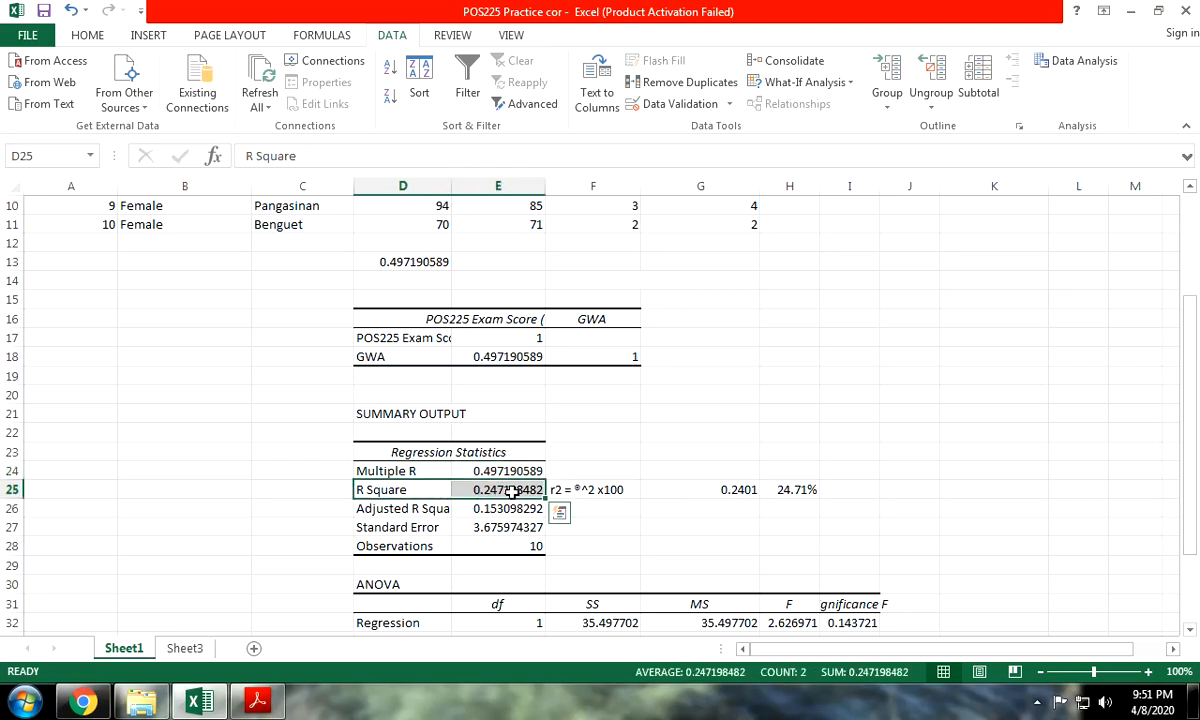
scroll(500, 490, down, 1)
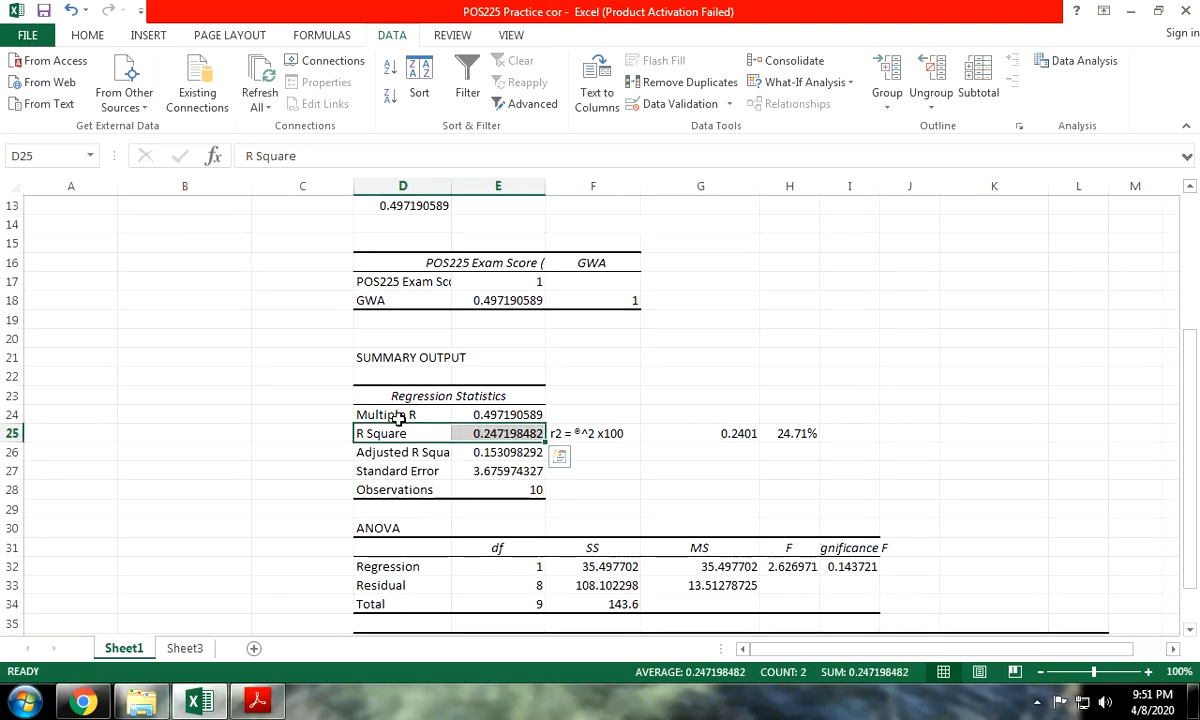
drag(396, 414, 500, 420)
scroll(470, 410, down, 1)
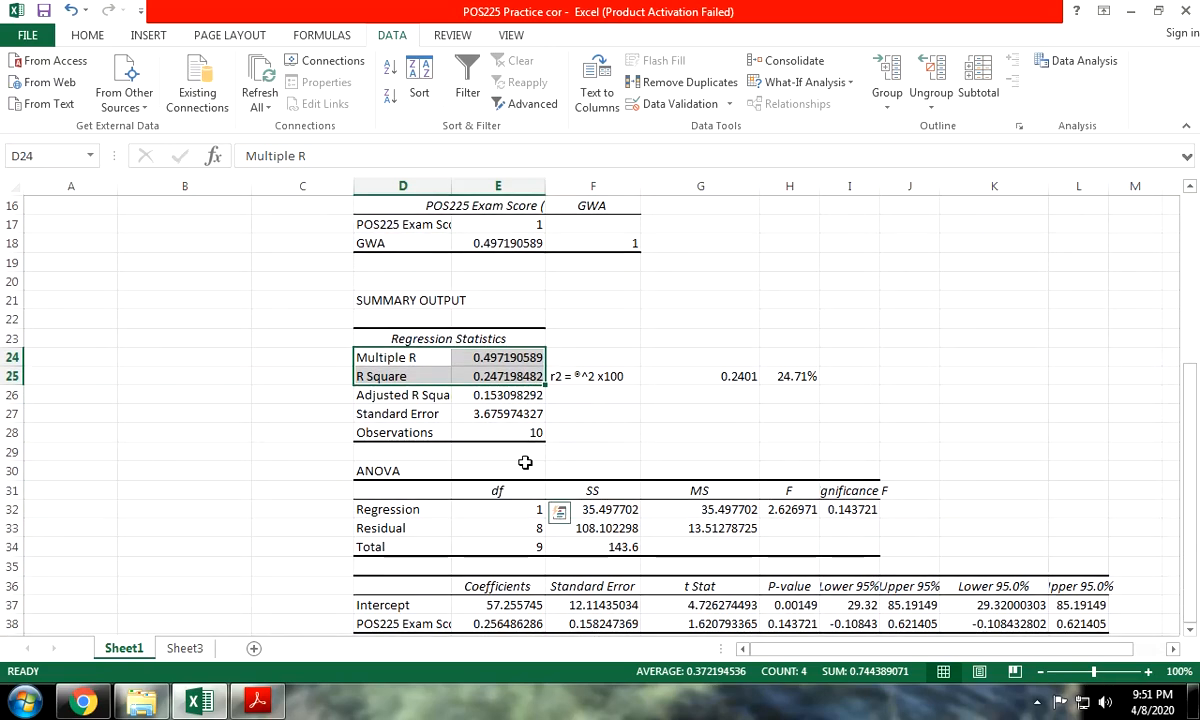
scroll(455, 380, up, 3)
scroll(453, 359, down, 4)
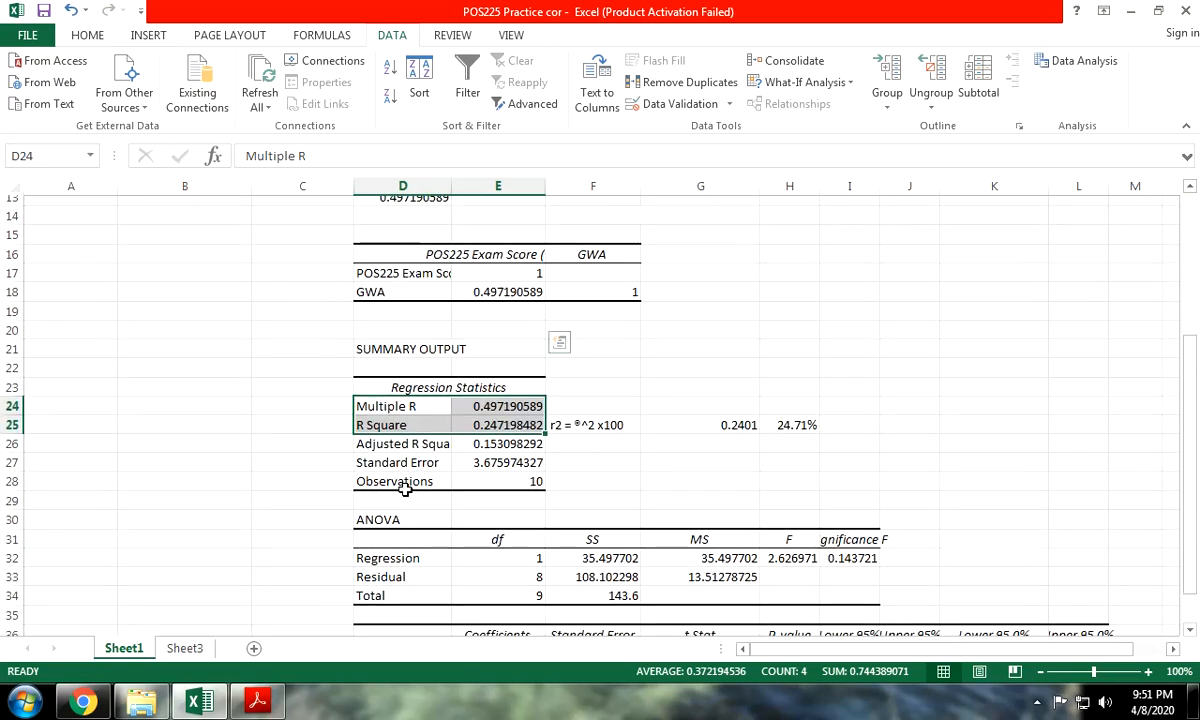
Step: Examine the ANOVA table's df, SS and MS columns and the total degrees of freedom in E34
click(375, 410)
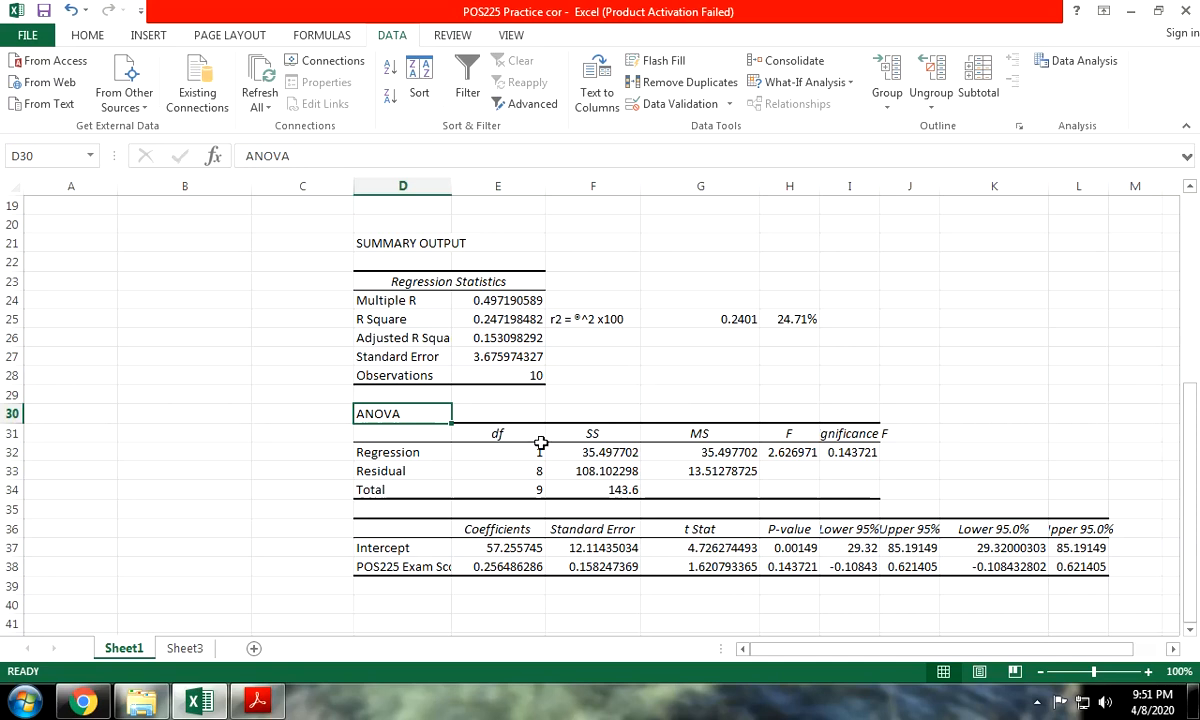
click(502, 433)
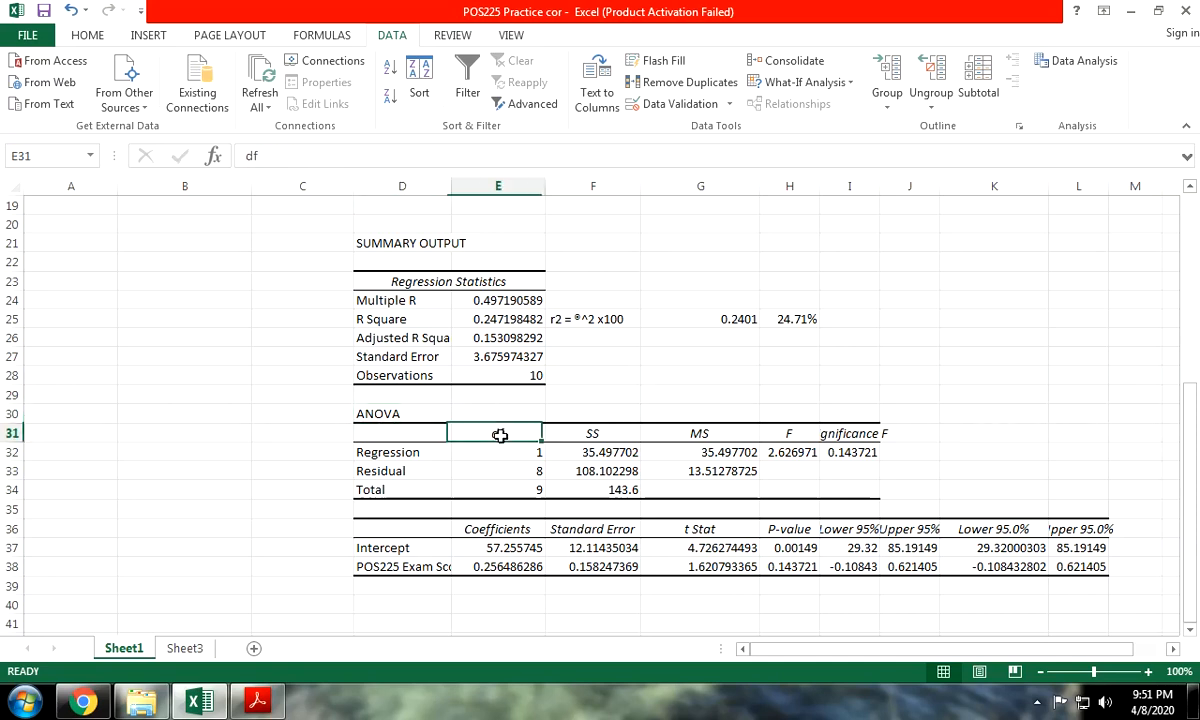
click(605, 433)
click(690, 433)
click(492, 432)
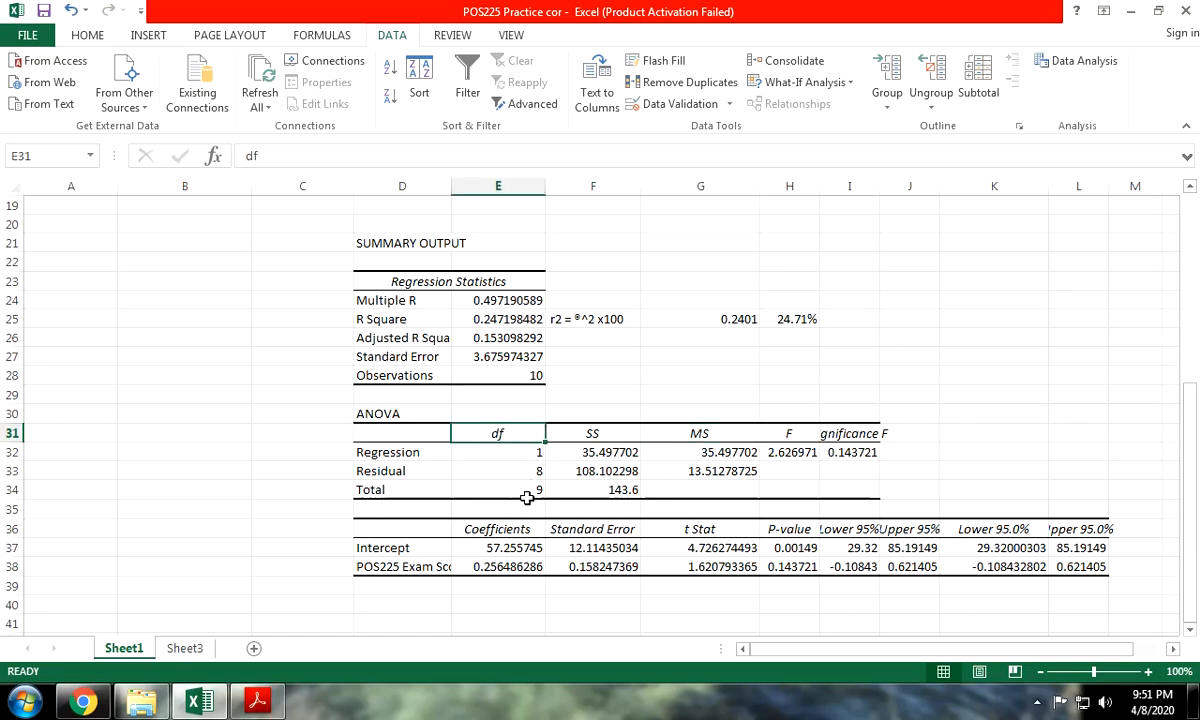
scroll(525, 480, up, 4)
scroll(596, 477, down, 2)
scroll(596, 477, down, 2)
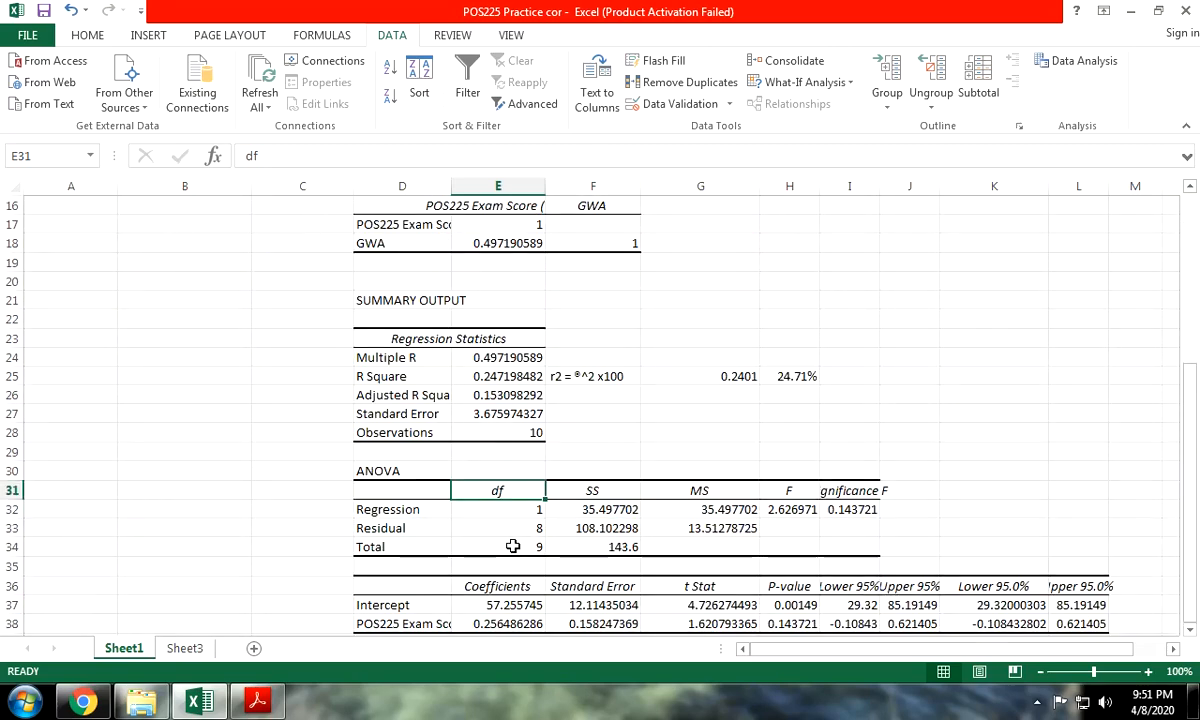
click(510, 546)
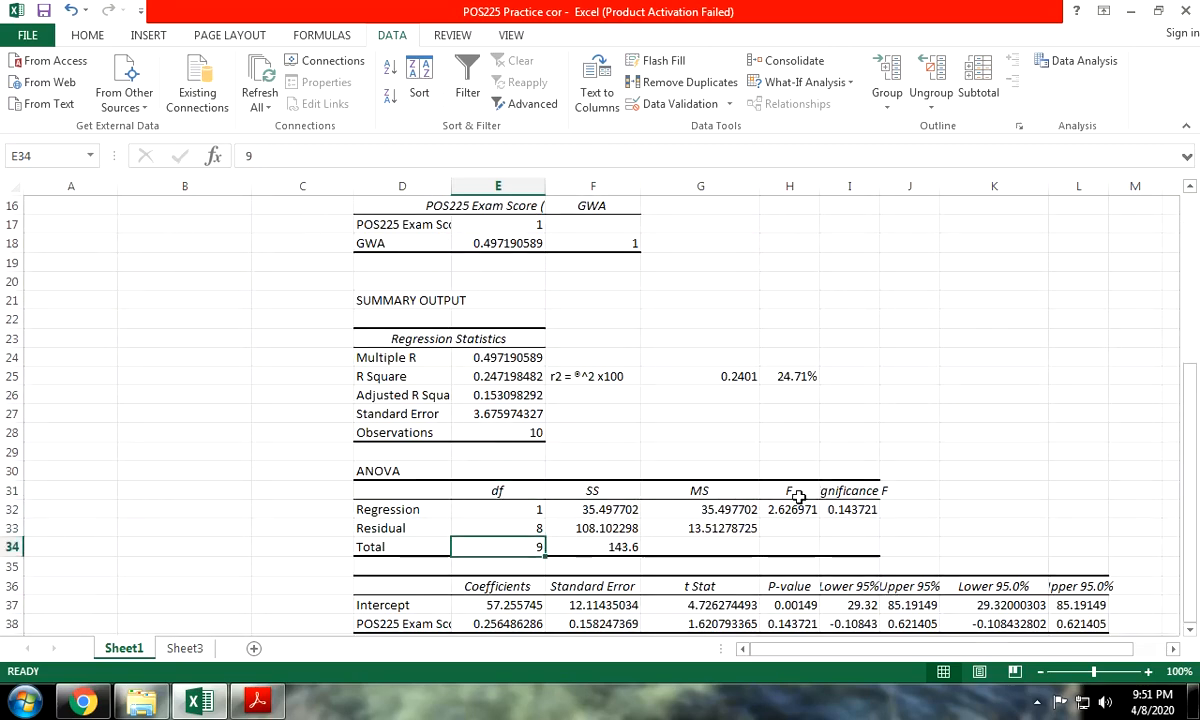
Step: Highlight the Significance F value in cell I32 of the ANOVA table with a yellow fill
click(842, 490)
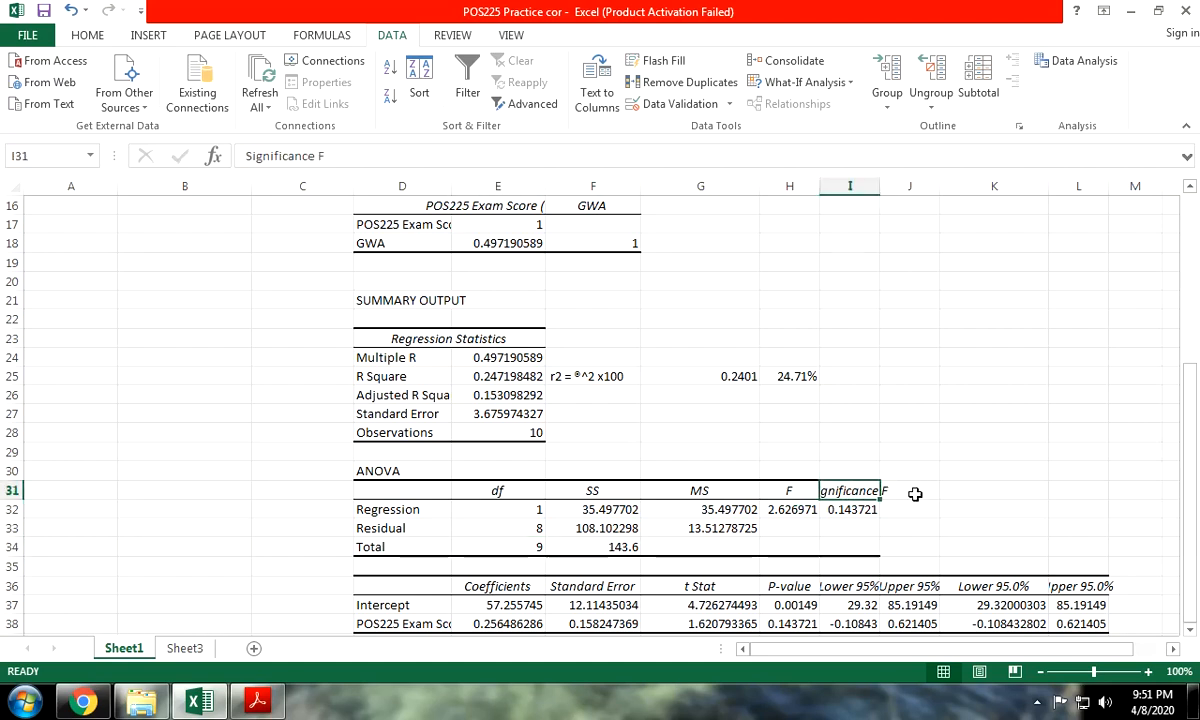
click(934, 452)
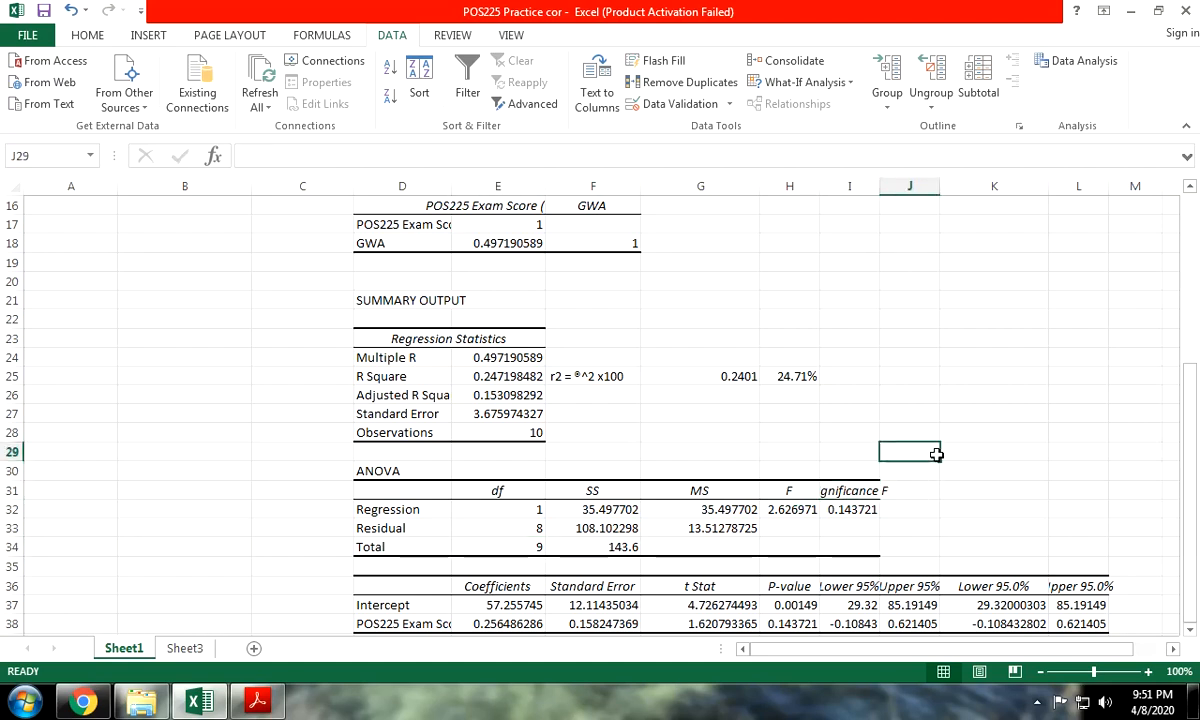
click(843, 509)
click(87, 37)
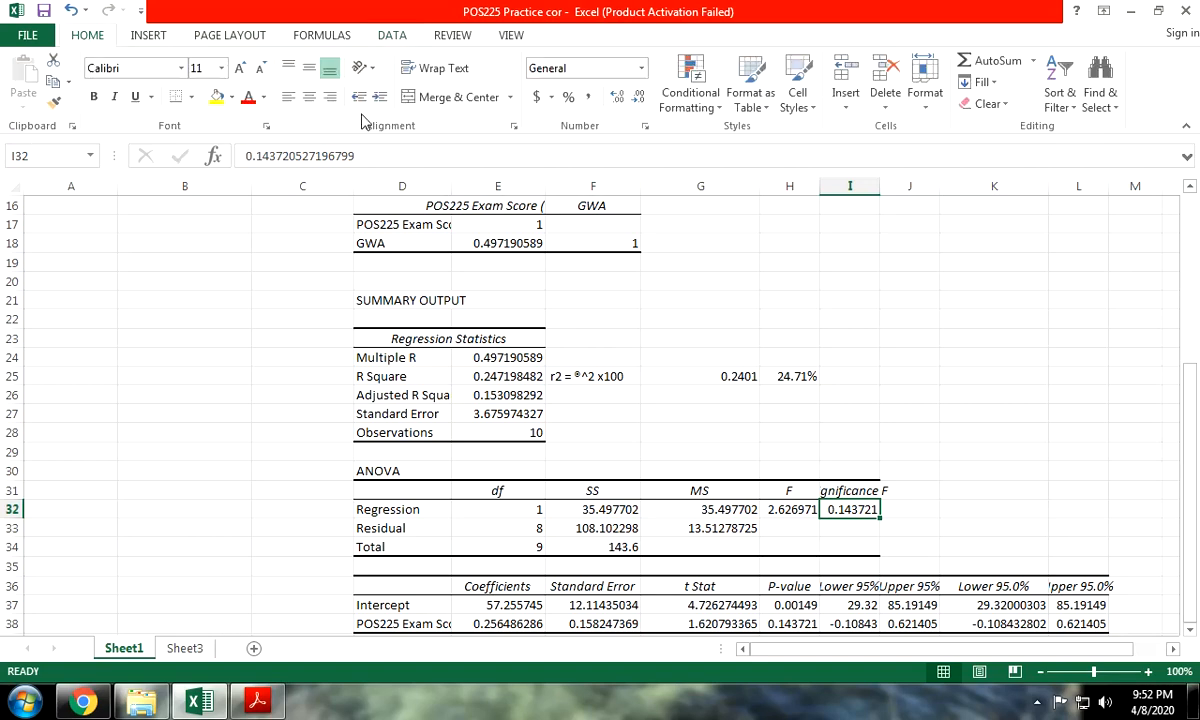
click(216, 96)
click(800, 528)
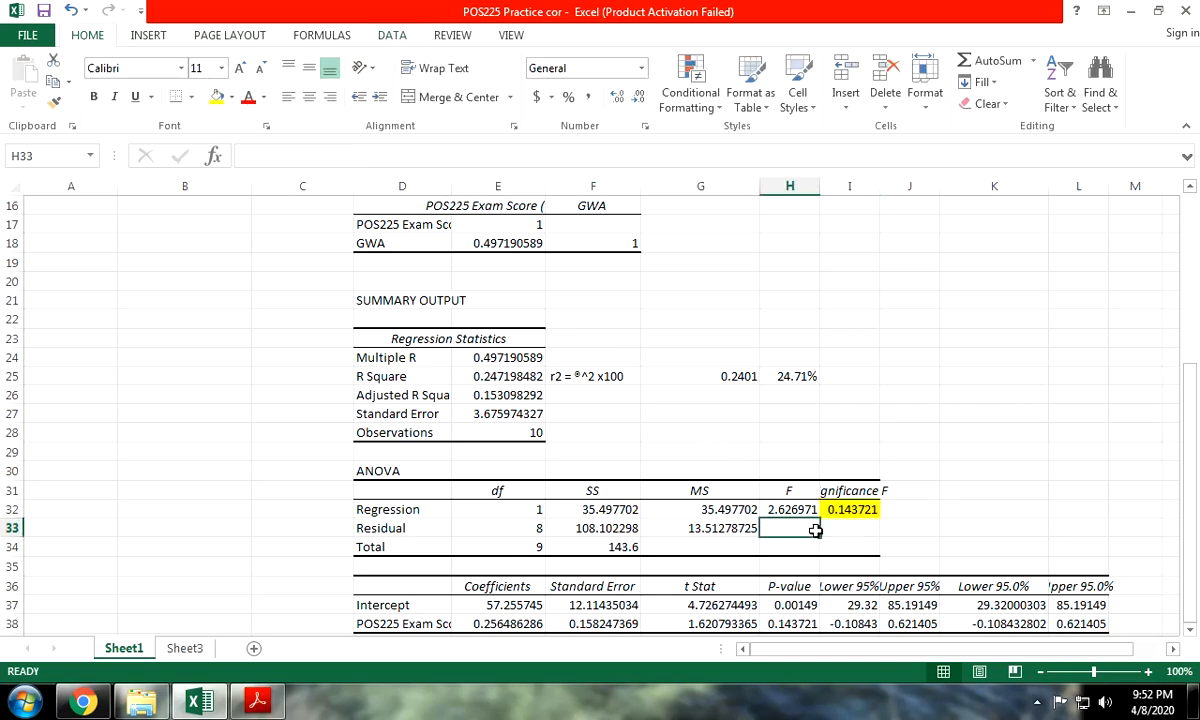
Step: Enter the significance level 0.05 in cell K32, in the same row as the highlighted Significance F value
scroll(592, 510, down, 1)
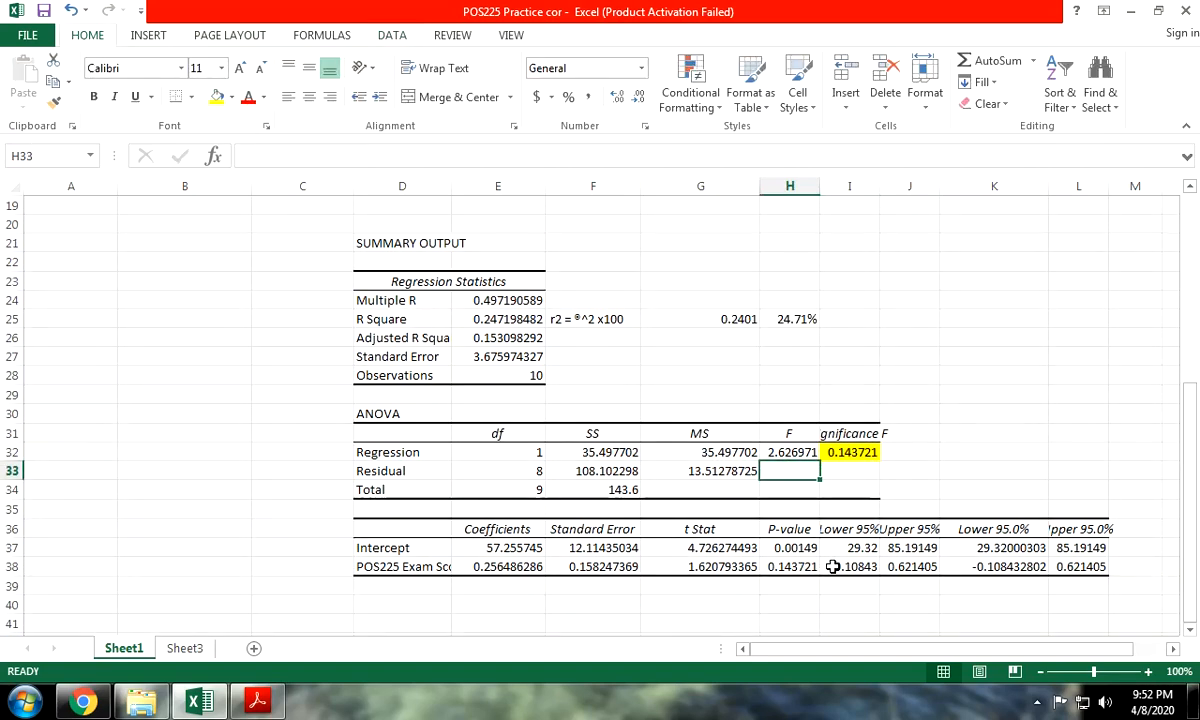
click(922, 448)
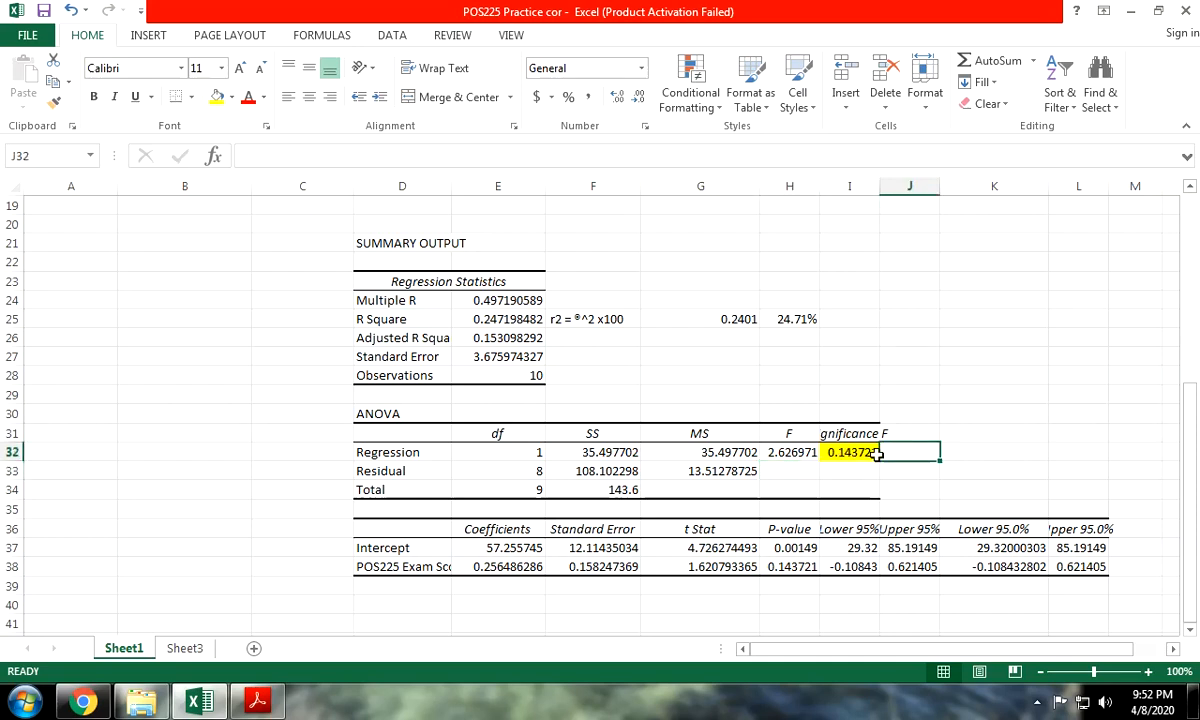
click(966, 452)
click(862, 453)
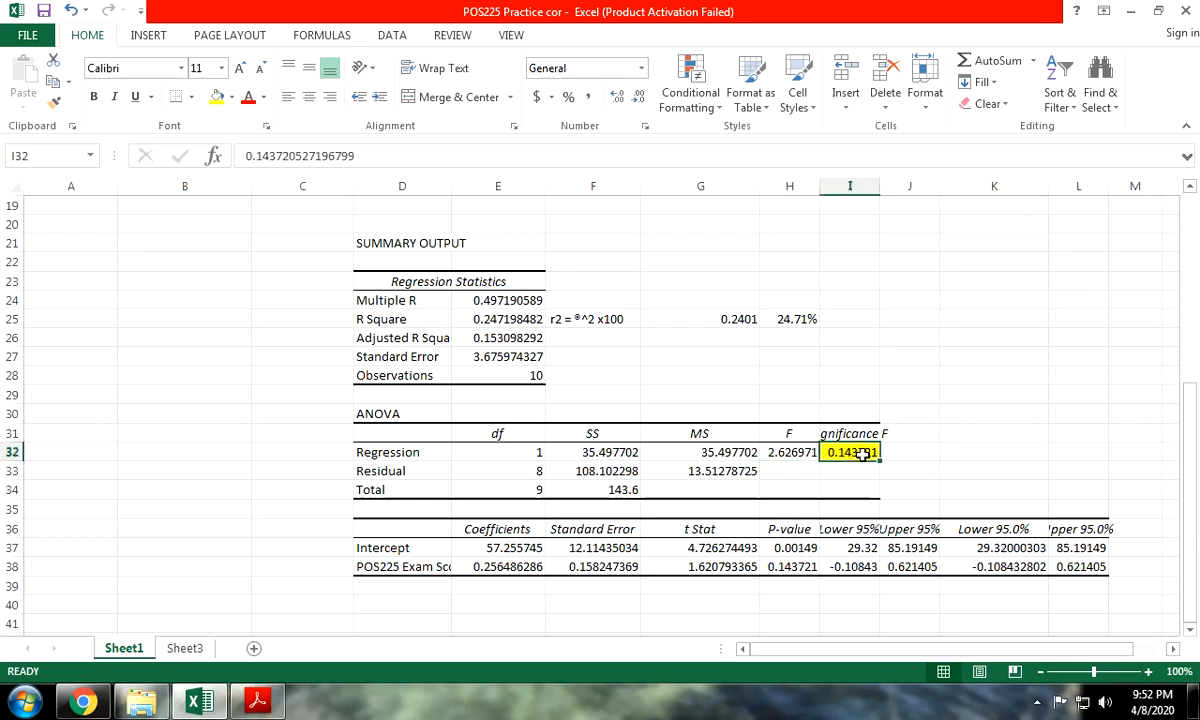
click(948, 452)
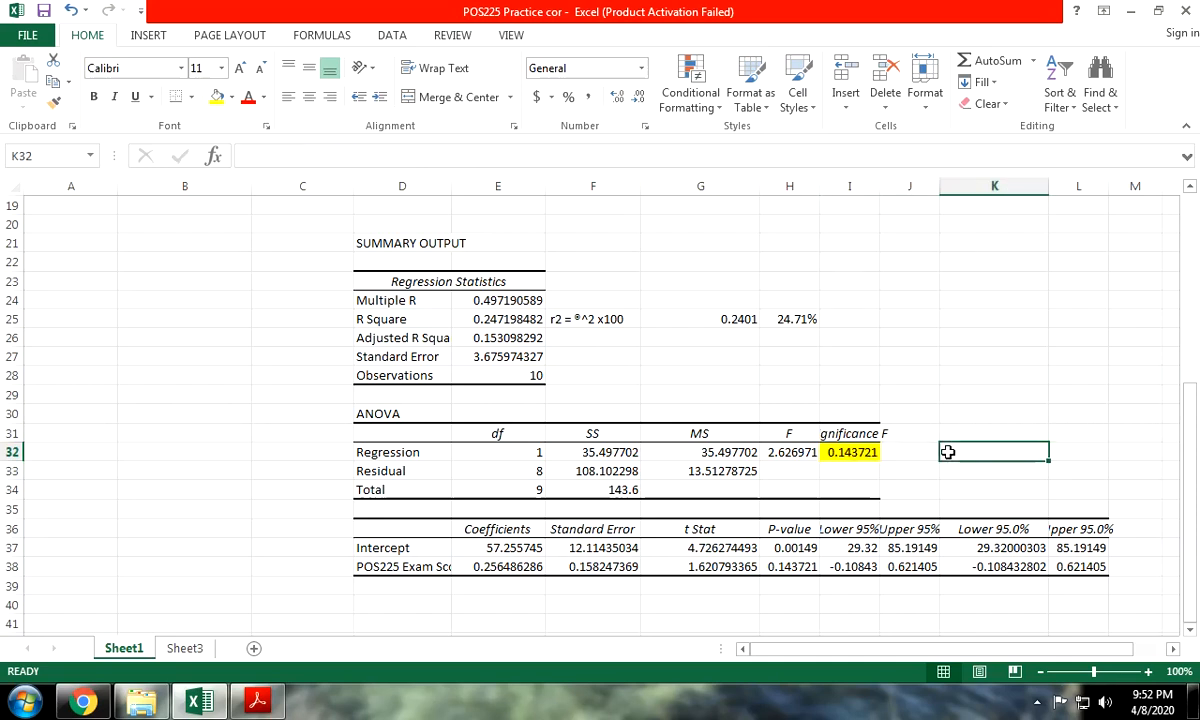
text(0.0)
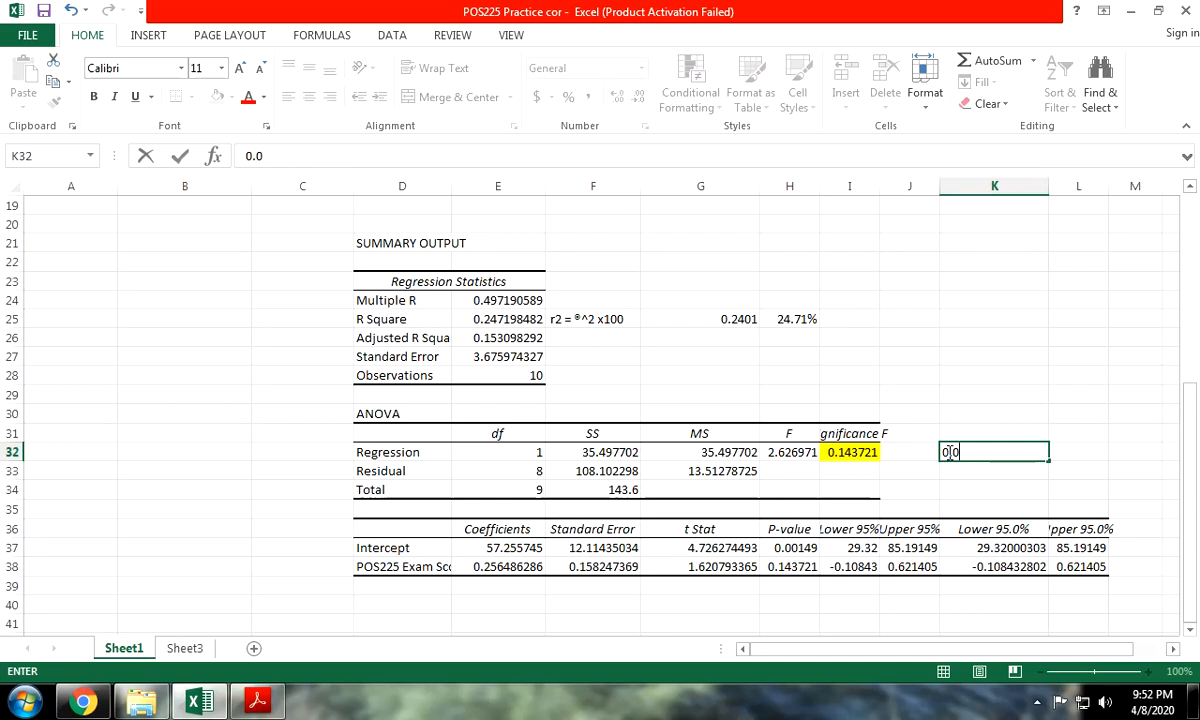
text(5)
click(867, 455)
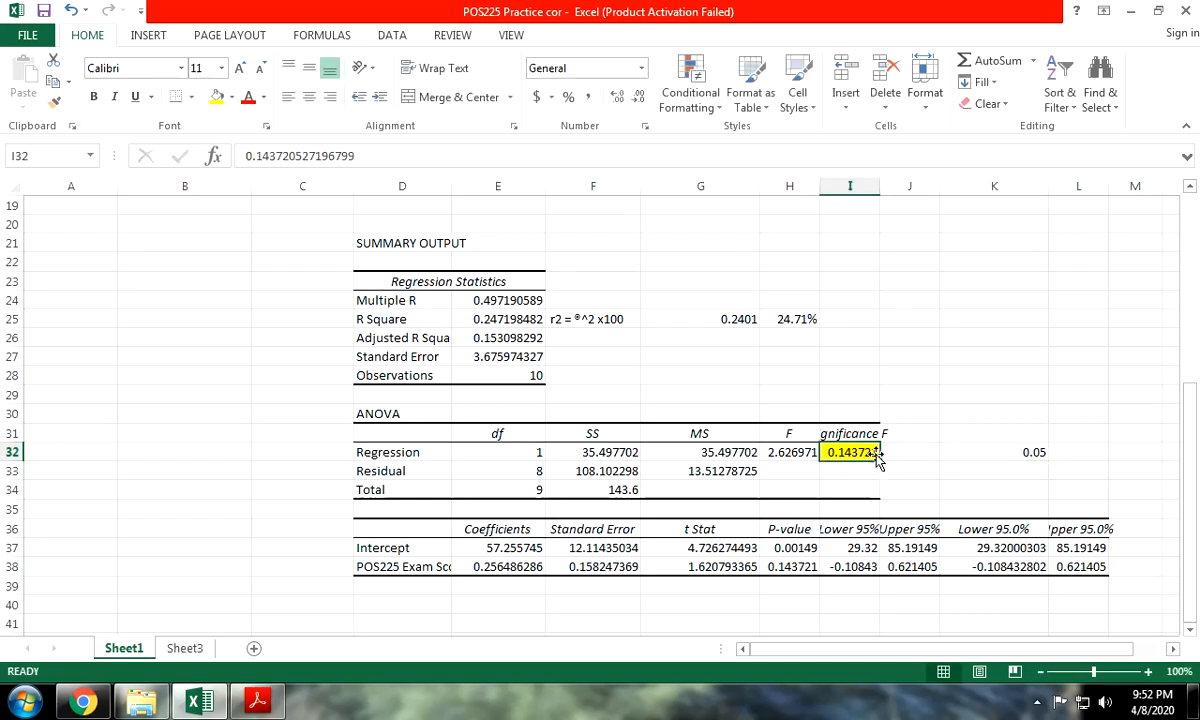
Step: Compare the Significance F value in I32 with the level in K32, and review the correlation results and source data
click(1030, 455)
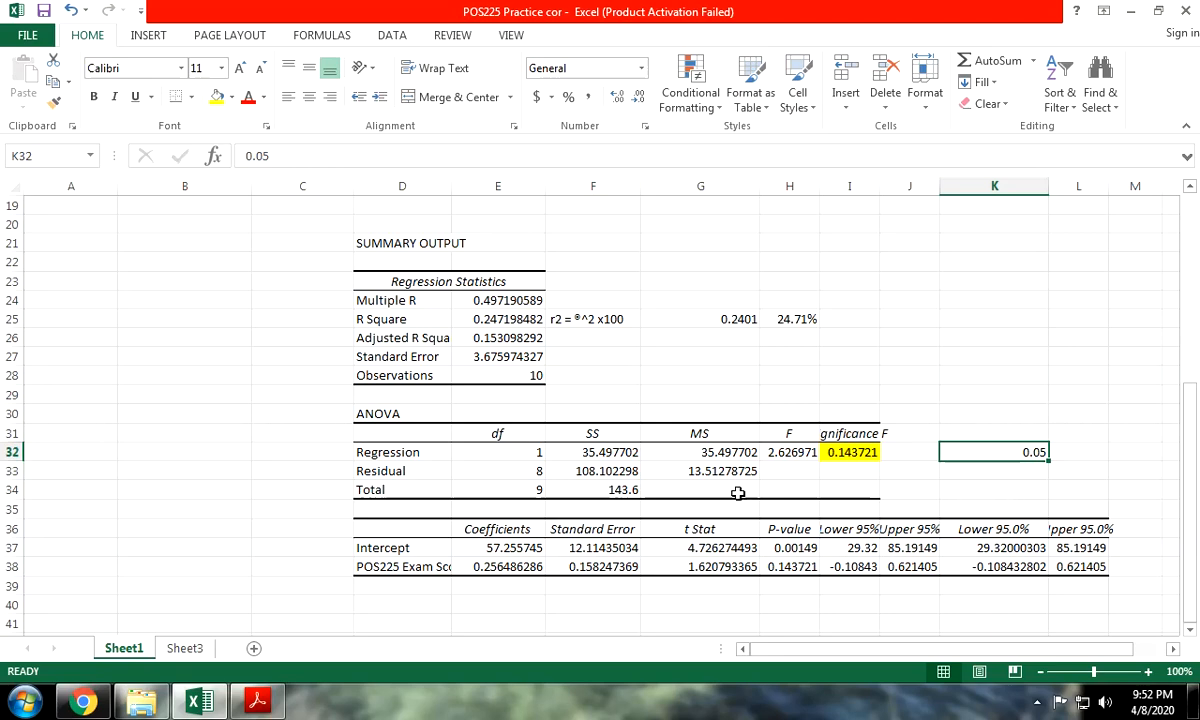
scroll(720, 490, up, 4)
scroll(452, 344, down, 3)
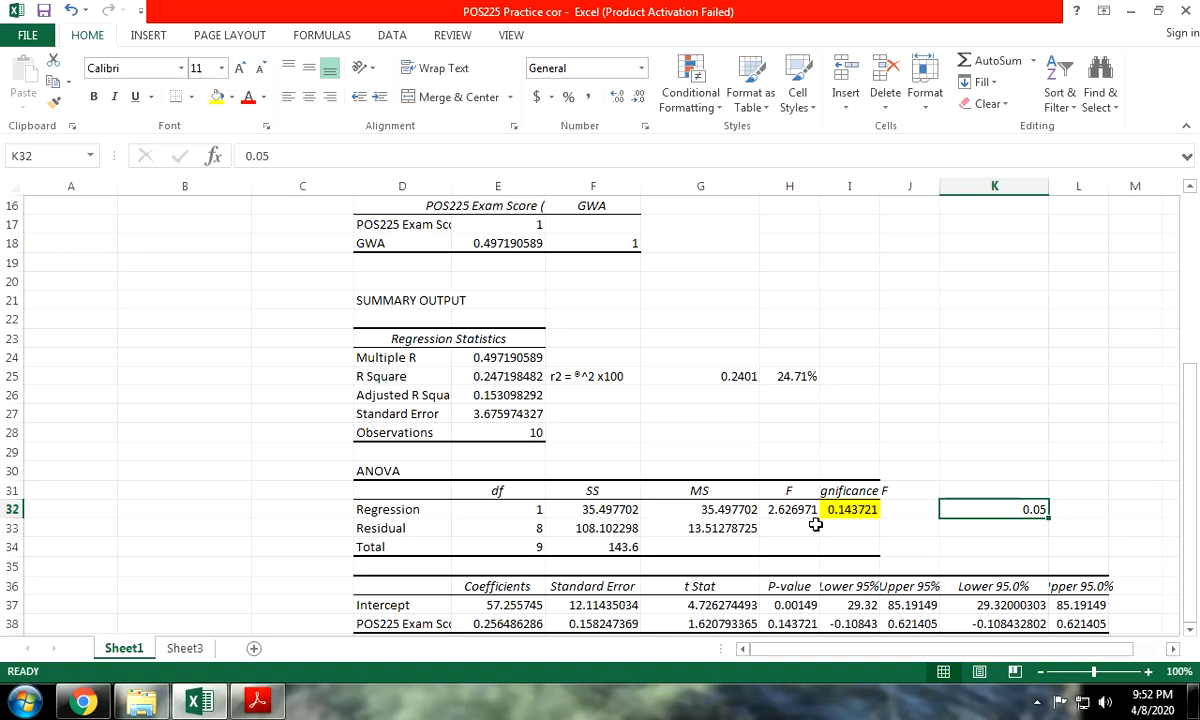
scroll(816, 524, up, 1)
scroll(816, 524, down, 1)
scroll(394, 515, up, 5)
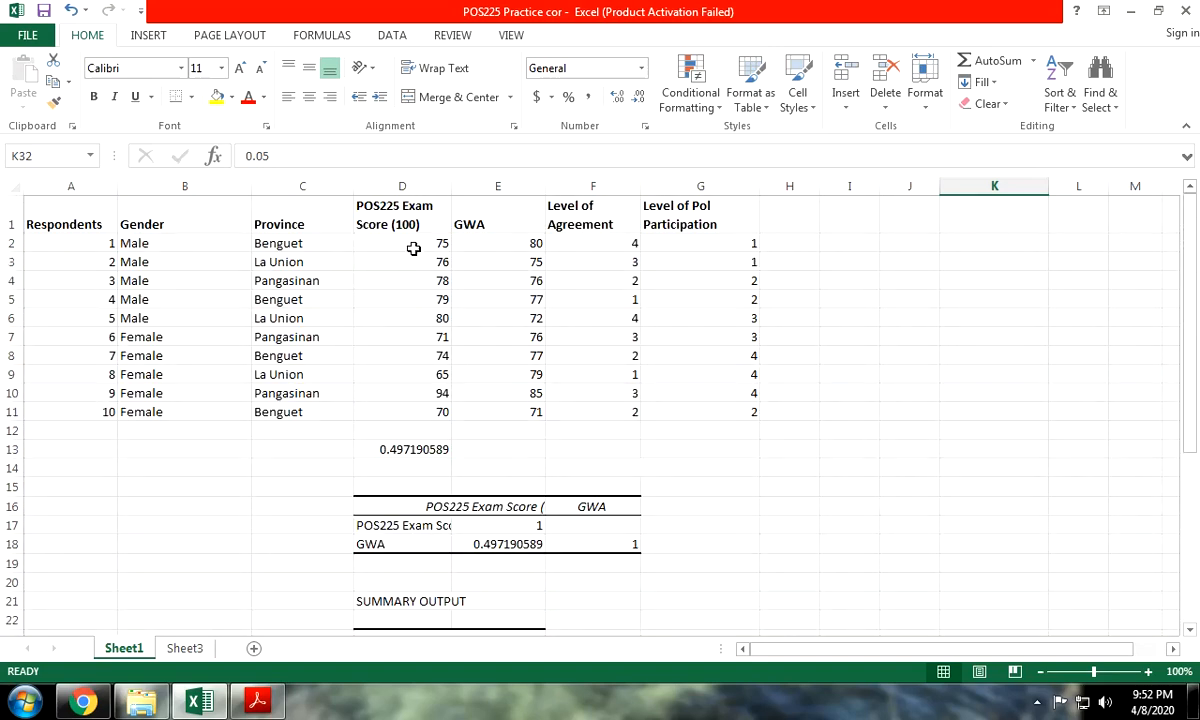
scroll(510, 234, down, 4)
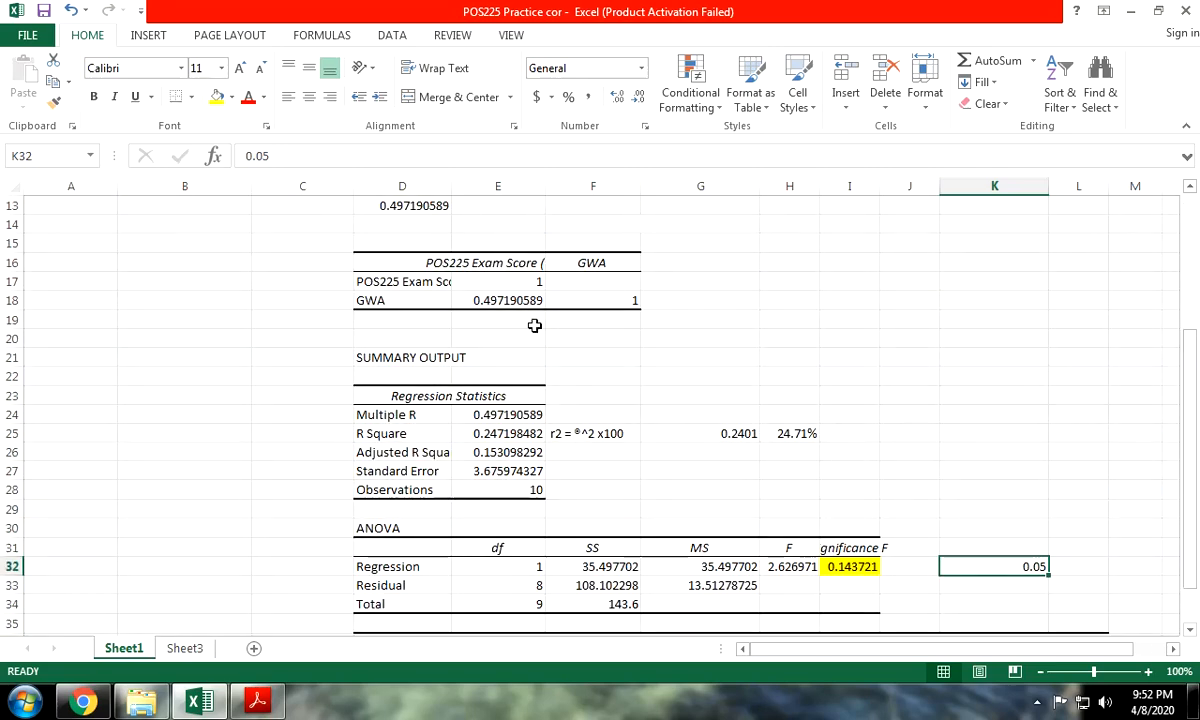
click(860, 567)
scroll(864, 520, down, 2)
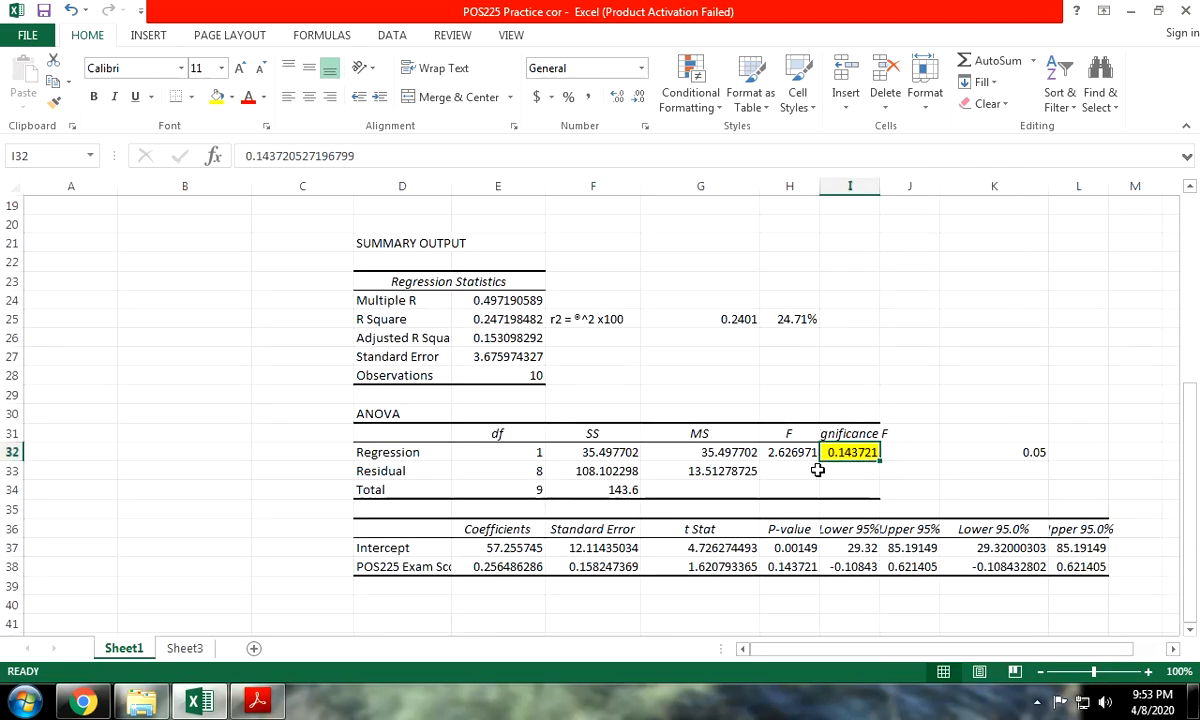
scroll(779, 452, up, 6)
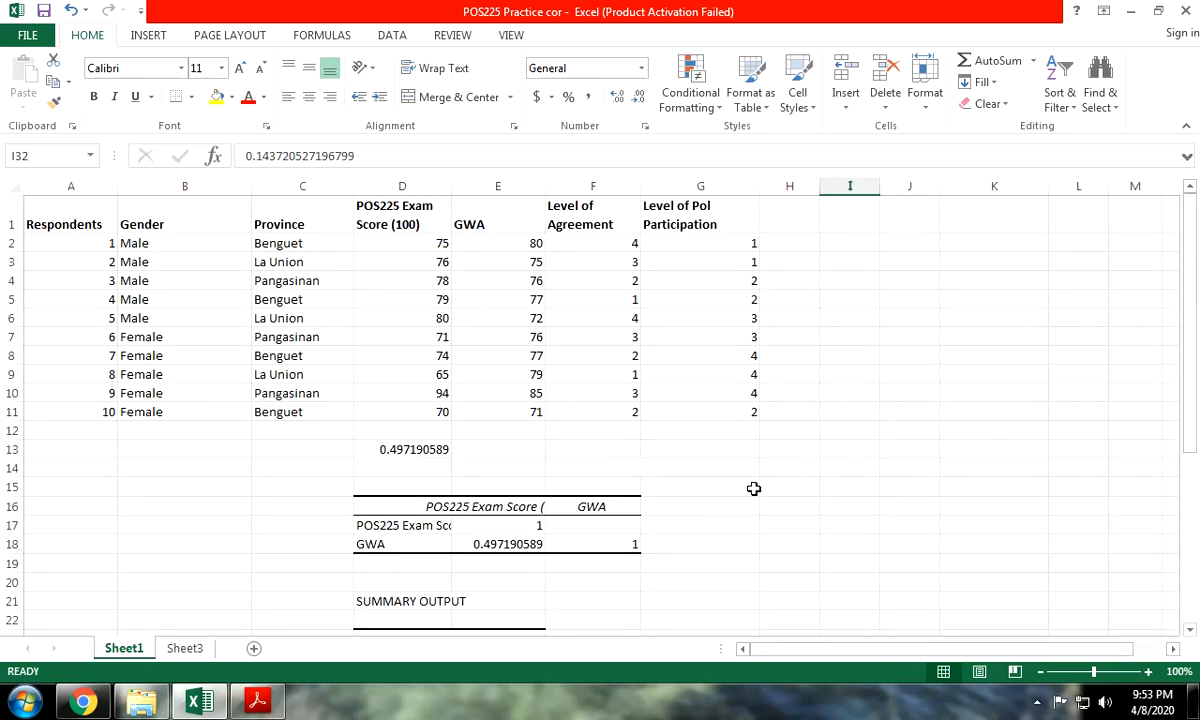
Step: Open Sheet3 and review its SG values in B3:B12, HH Income values in C3:C12 and the existing regression output
click(180, 648)
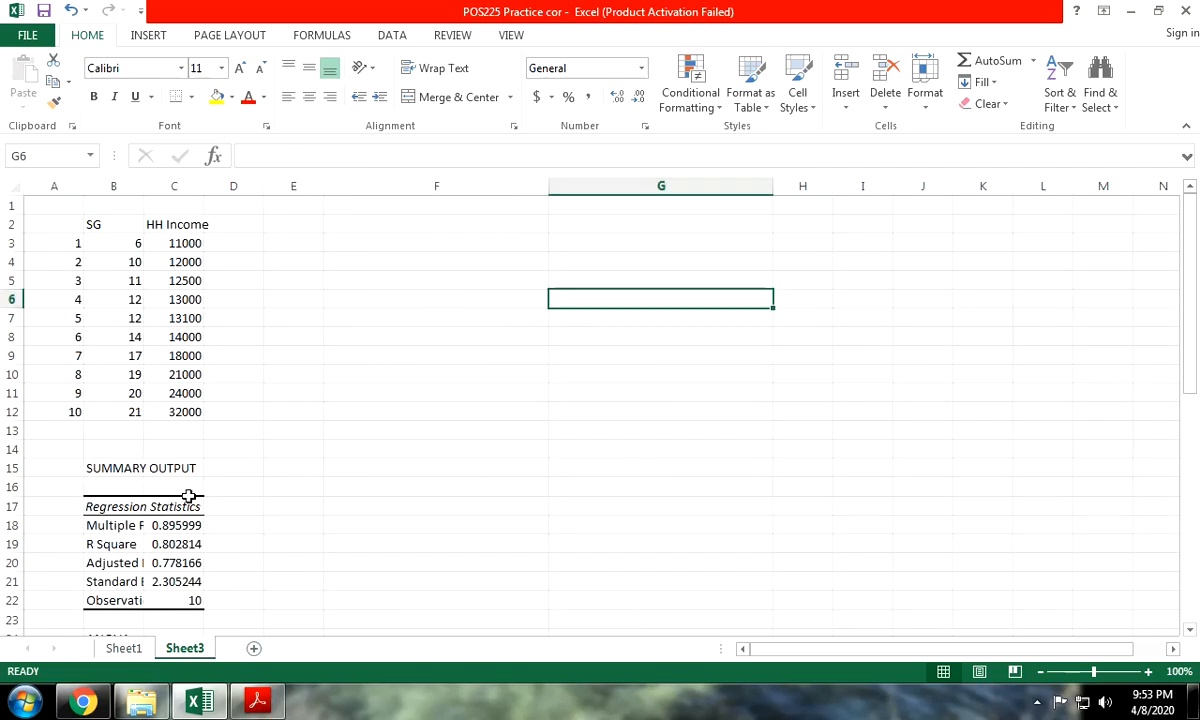
scroll(186, 498, down, 3)
scroll(186, 498, up, 3)
click(134, 242)
drag(130, 298, 131, 410)
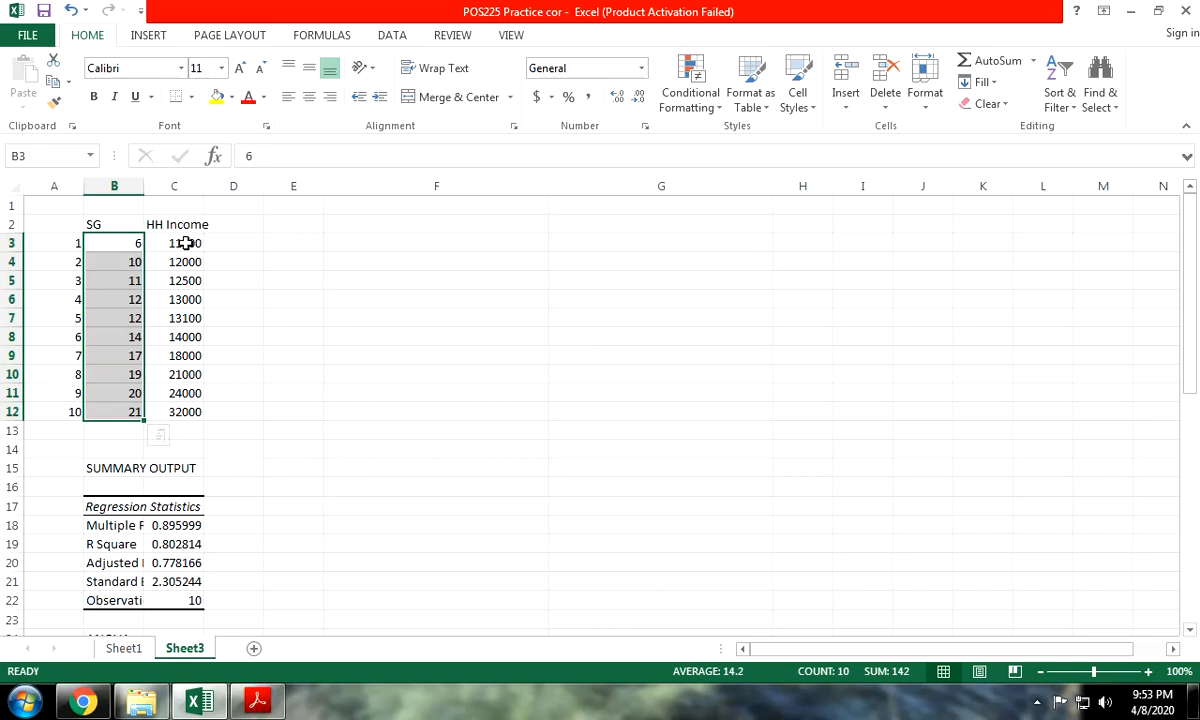
drag(187, 242, 190, 410)
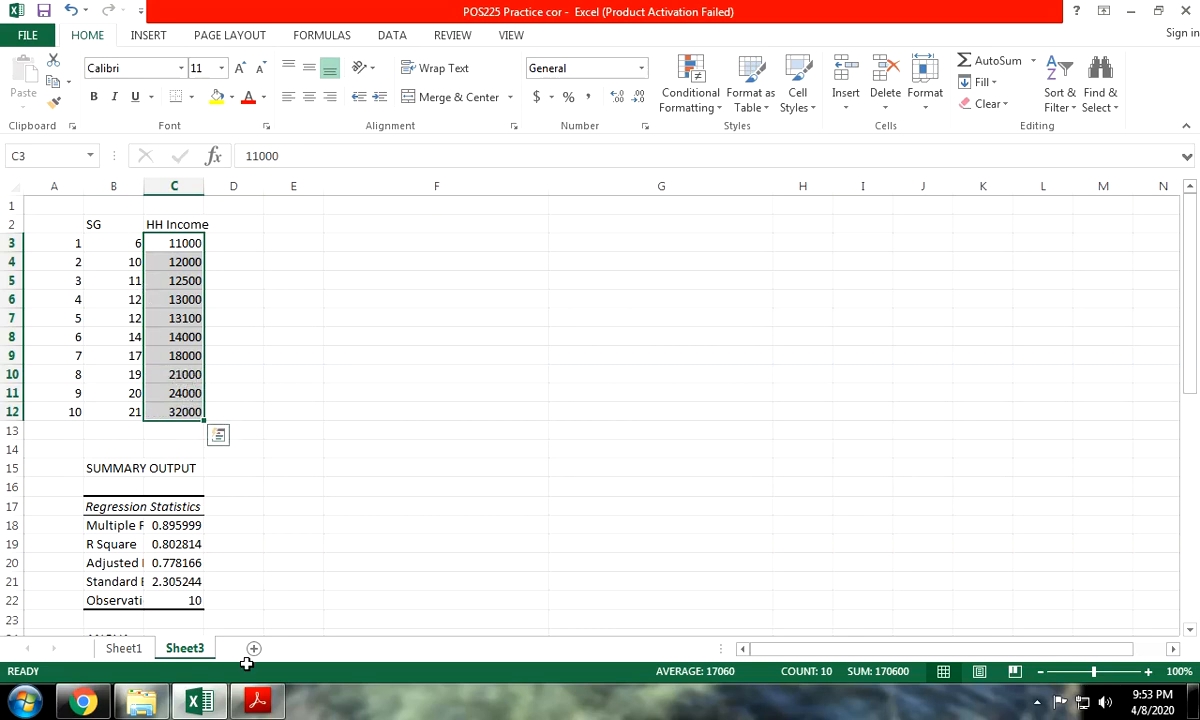
click(250, 255)
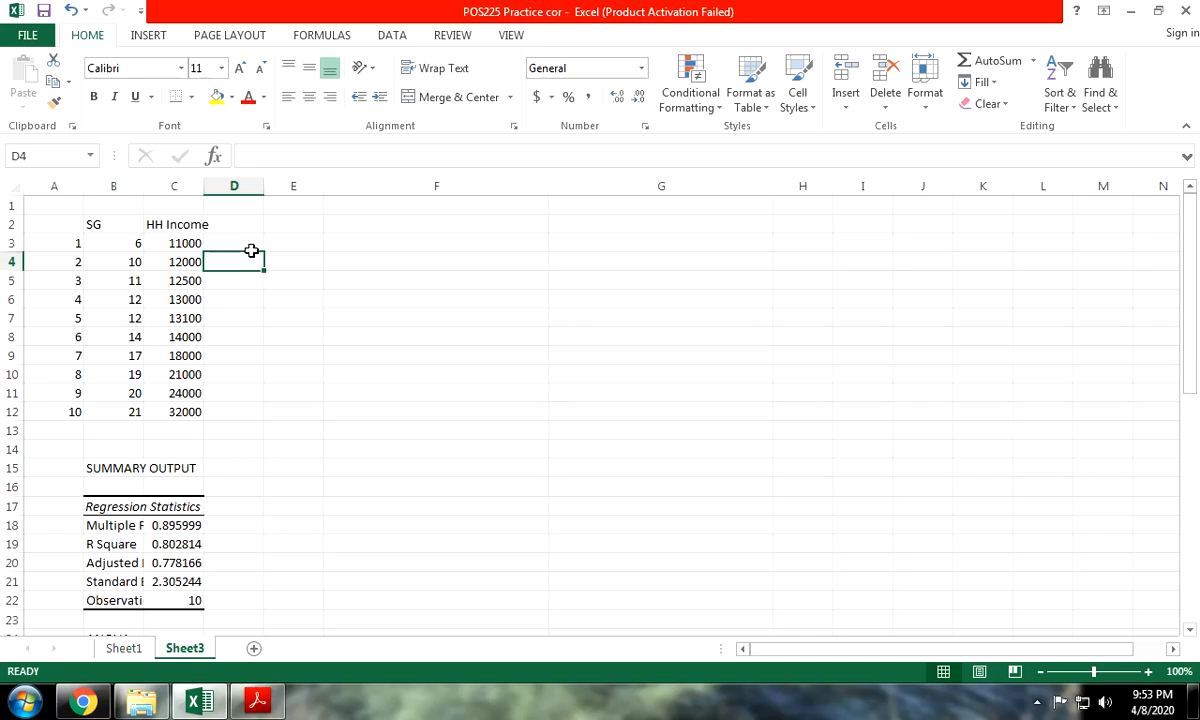
Step: Review the SG values in B3:B12 on Sheet3 and the regression output beneath them, checking back against the exam data on Sheet1
drag(125, 243, 118, 412)
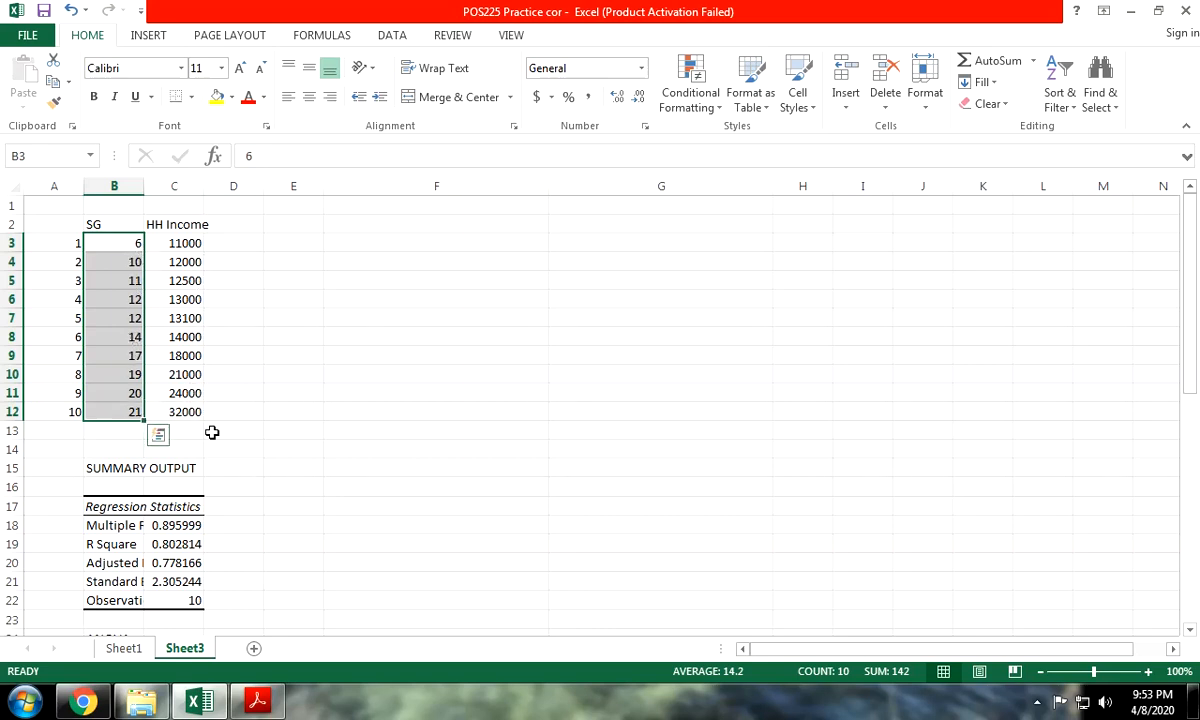
scroll(228, 411, down, 1)
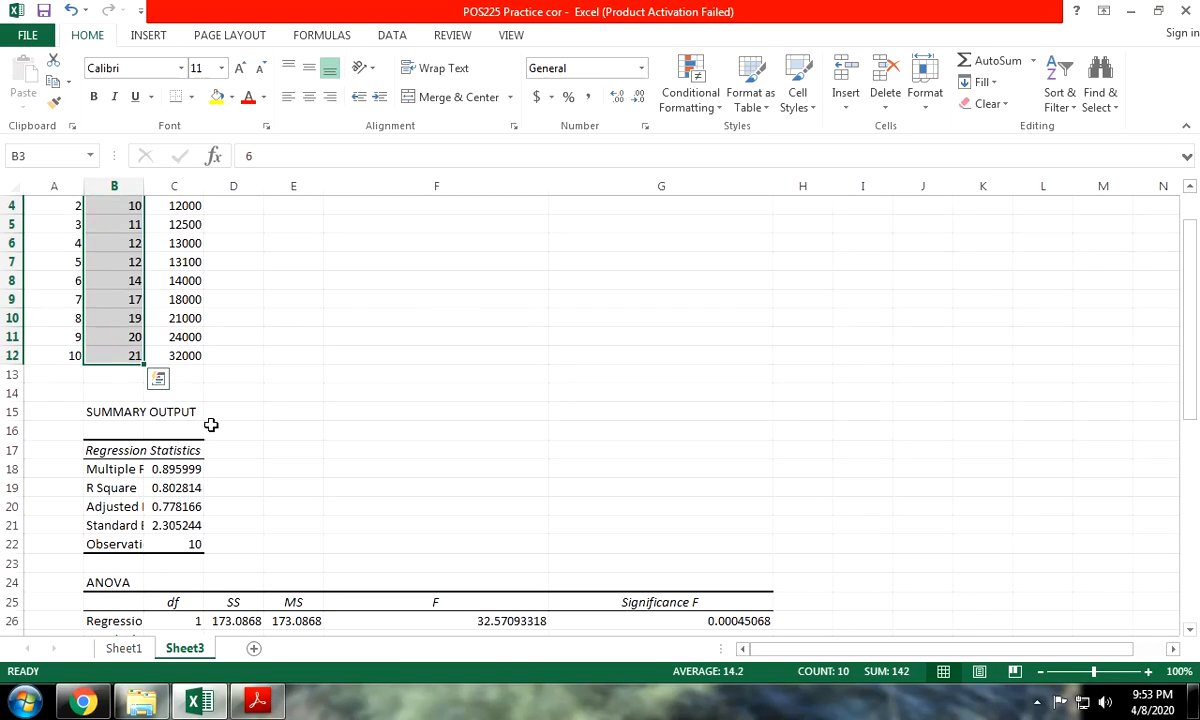
click(140, 651)
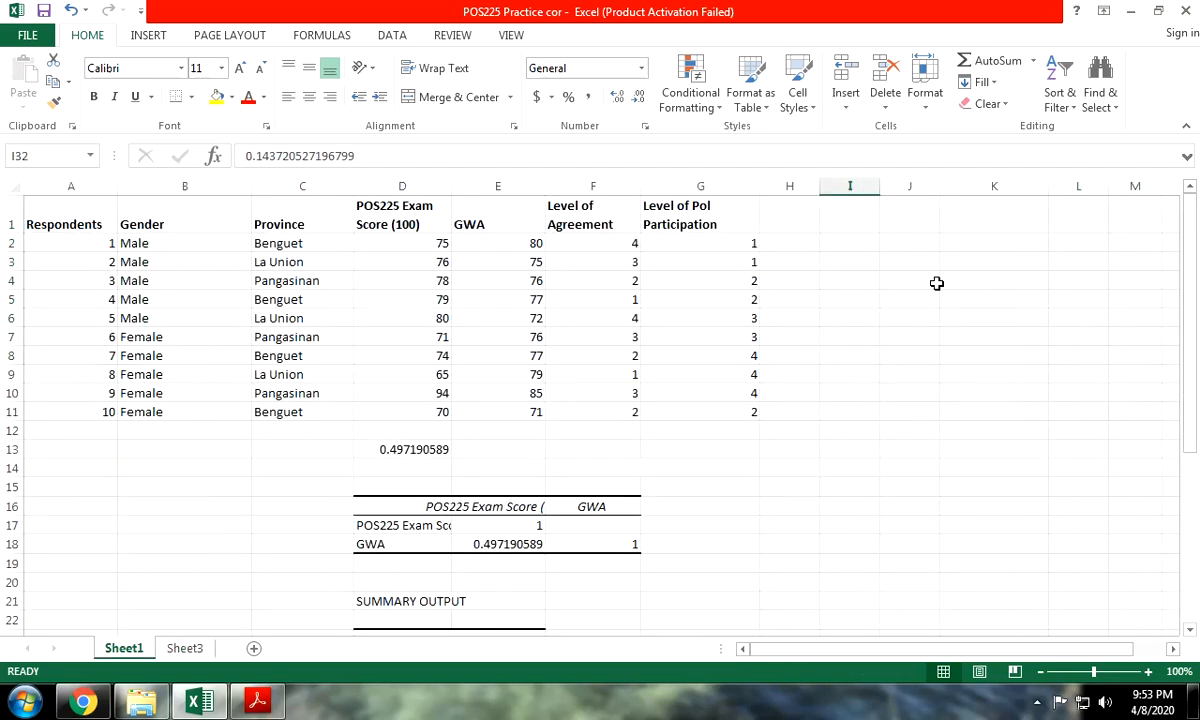
click(193, 650)
click(382, 35)
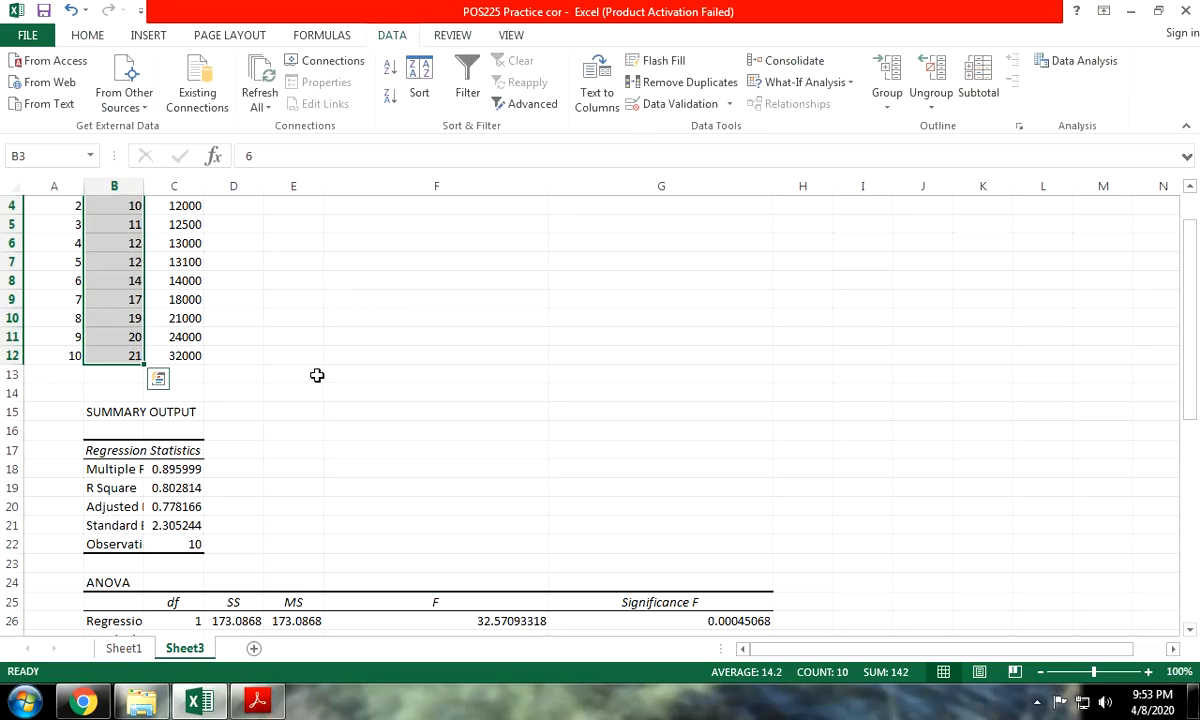
Step: Widen column B on Sheet3 so the Regression Statistics labels such as Multiple R and R Square can be read
scroll(317, 375, up, 1)
scroll(260, 469, down, 1)
drag(175, 468, 186, 488)
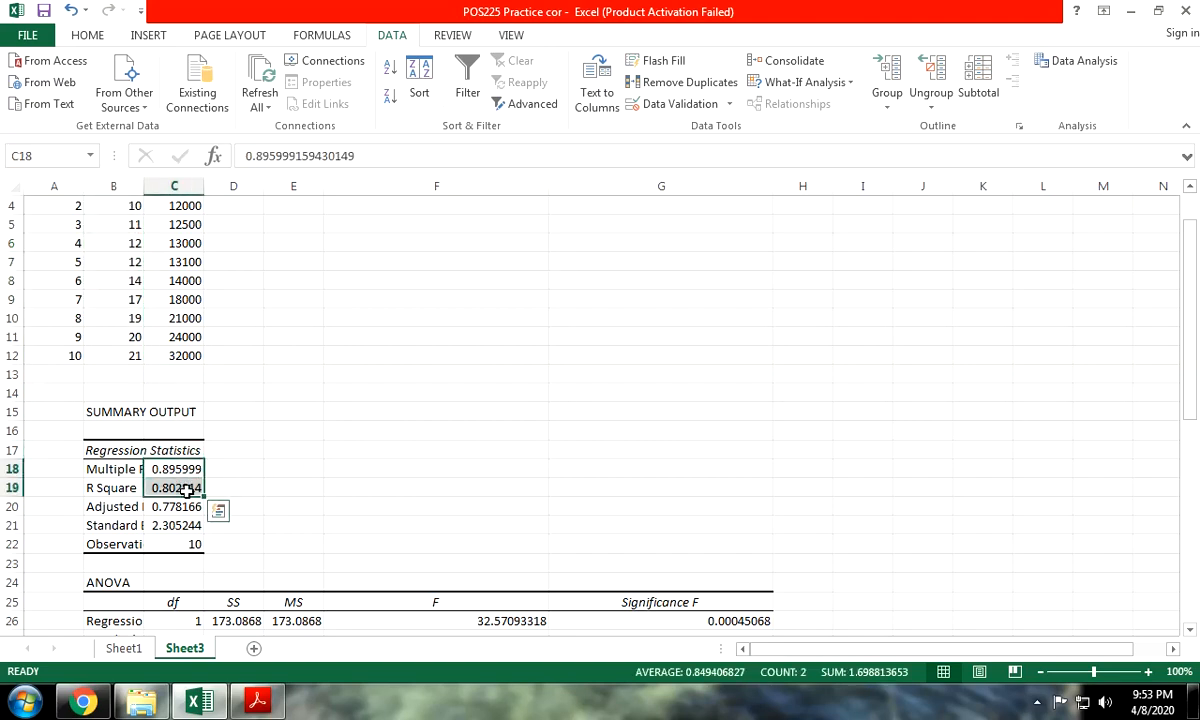
drag(143, 186, 179, 186)
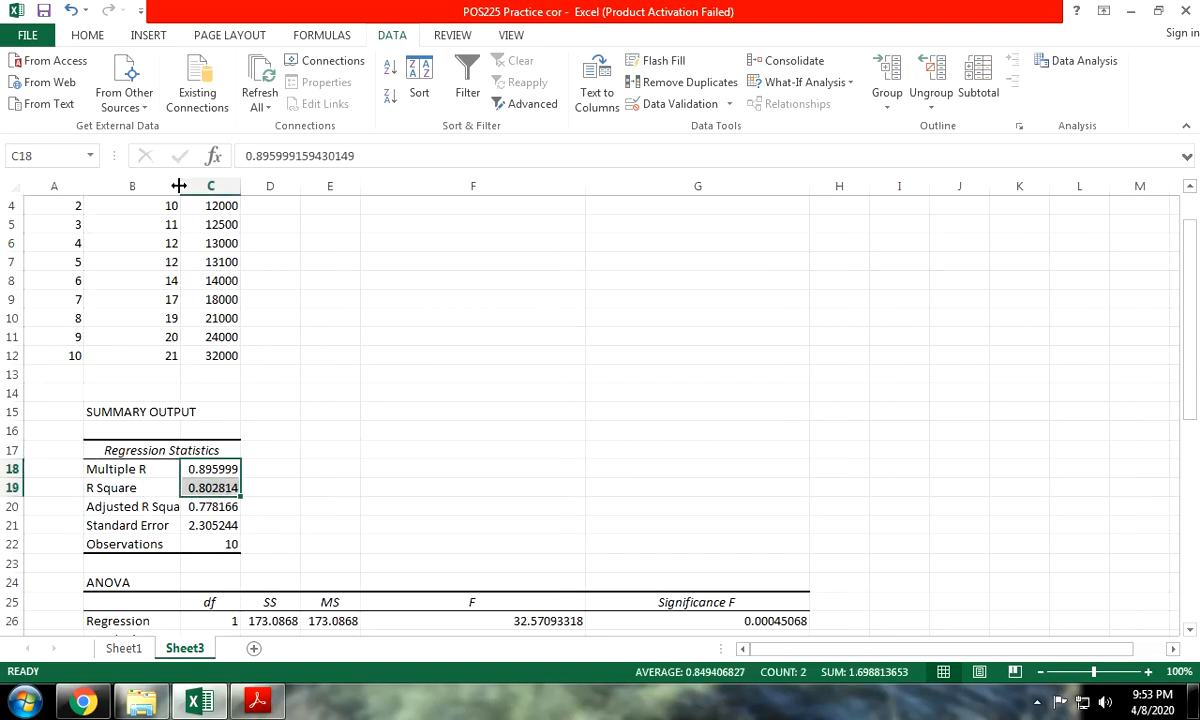
Step: Check the Multiple R value in C18 against the correlation coefficient interpretation table on page 1 of the Measures of Correlation PDF in Acrobat Reader
click(253, 471)
click(213, 469)
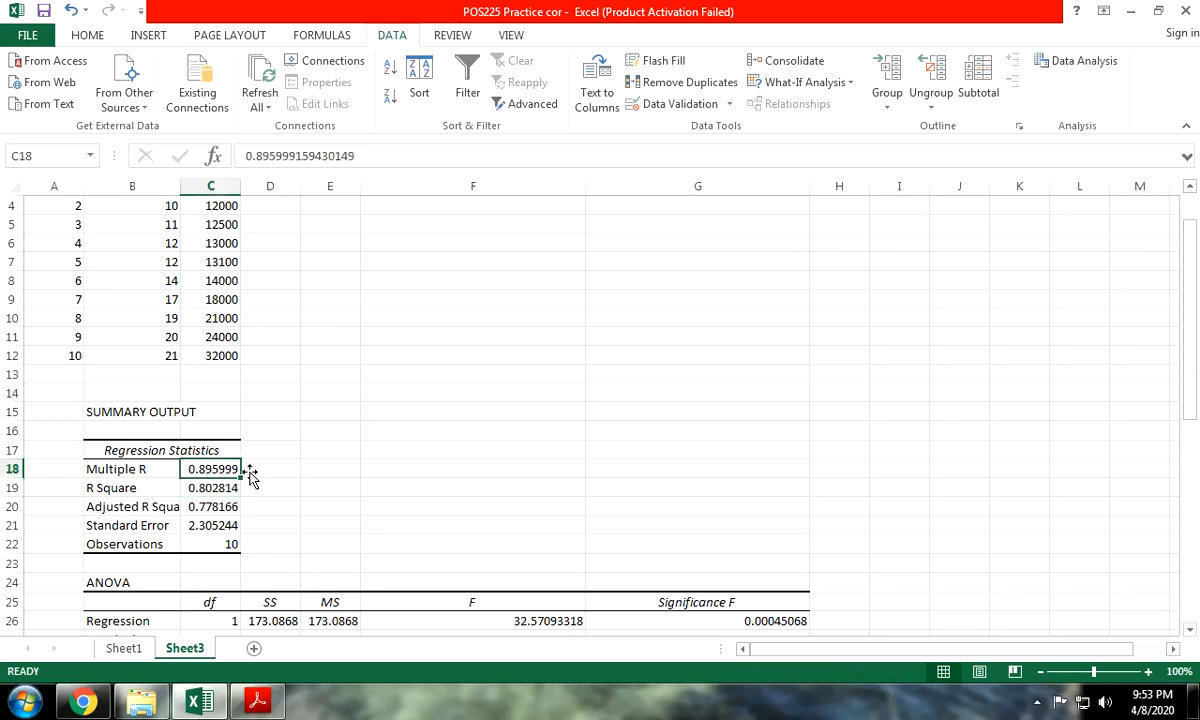
click(257, 700)
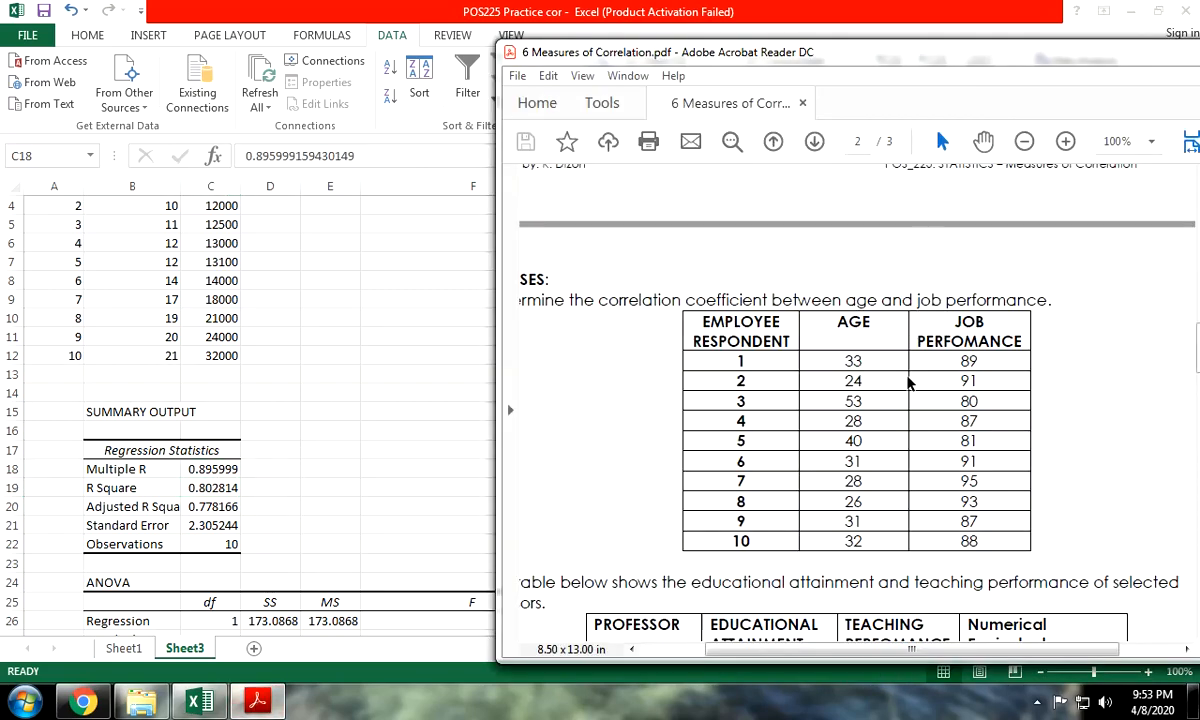
scroll(910, 383, up, 15)
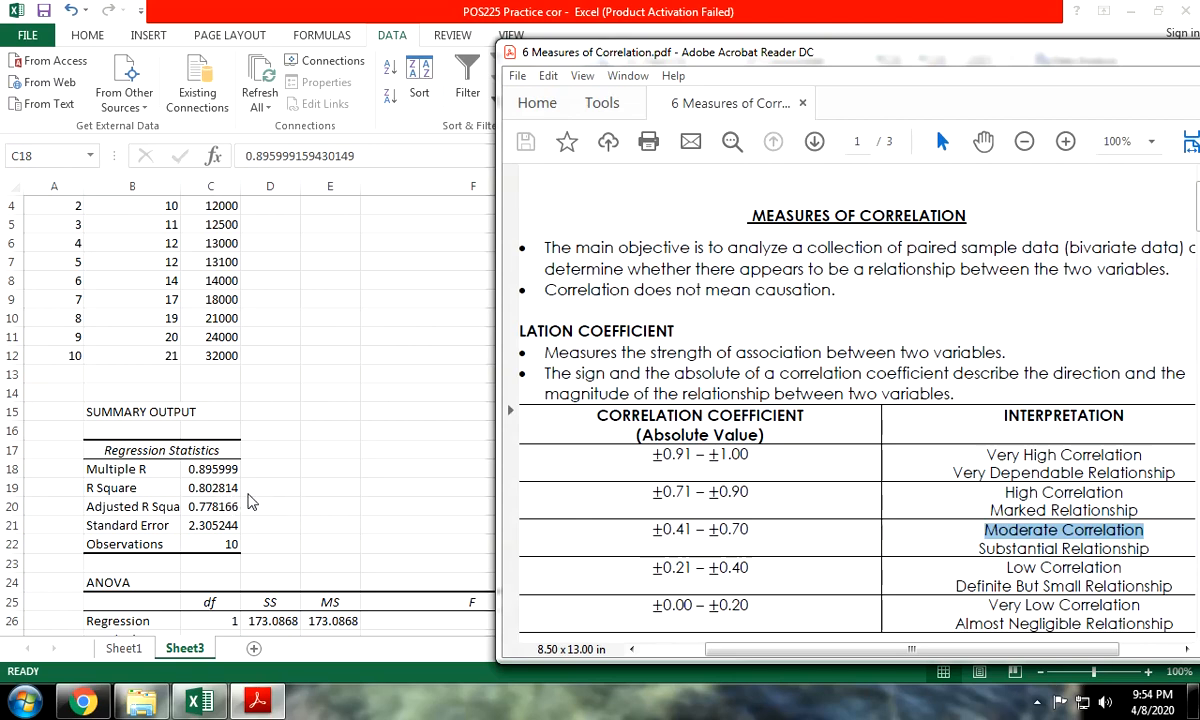
Step: Return to Excel and examine the R Square value in C19 alongside the SG and HH Income data and the ANOVA table
click(249, 490)
click(212, 488)
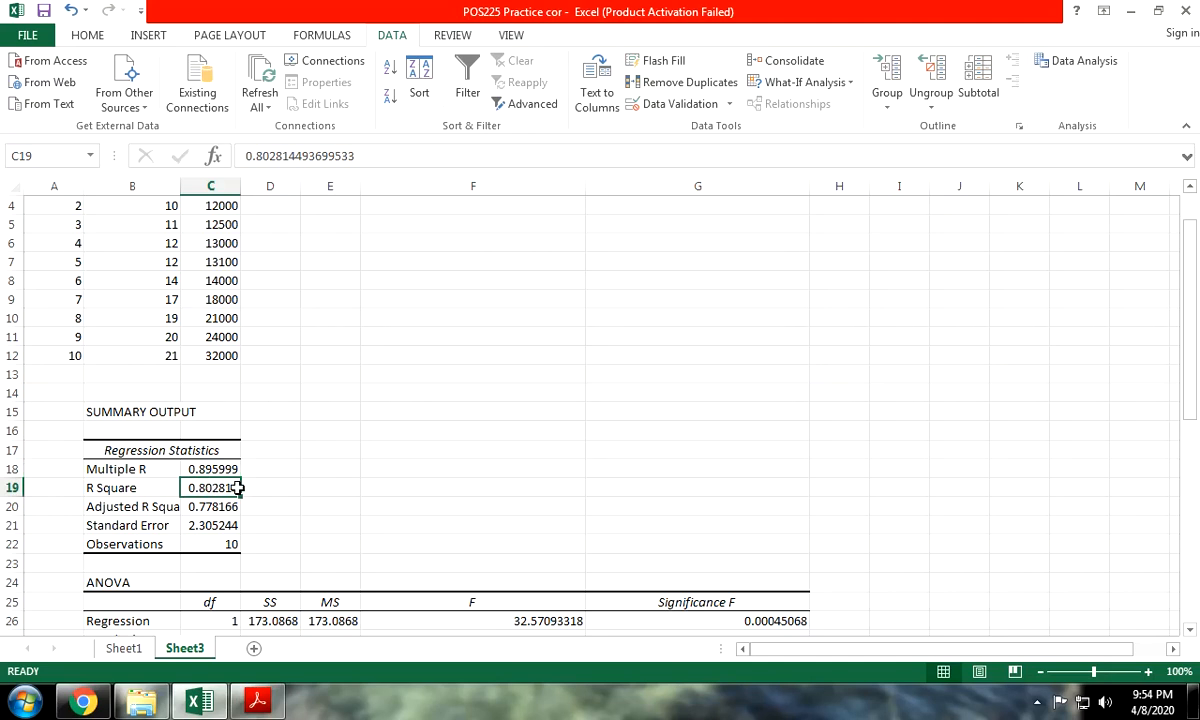
scroll(283, 487, up, 1)
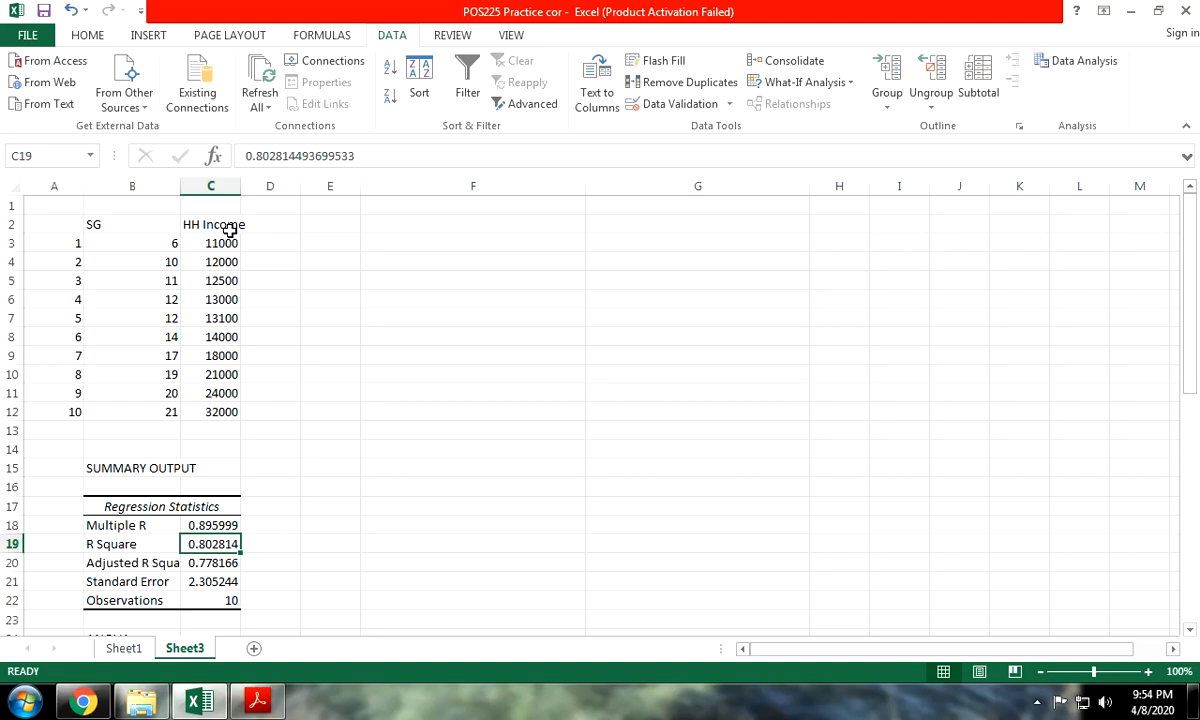
scroll(115, 220, down, 2)
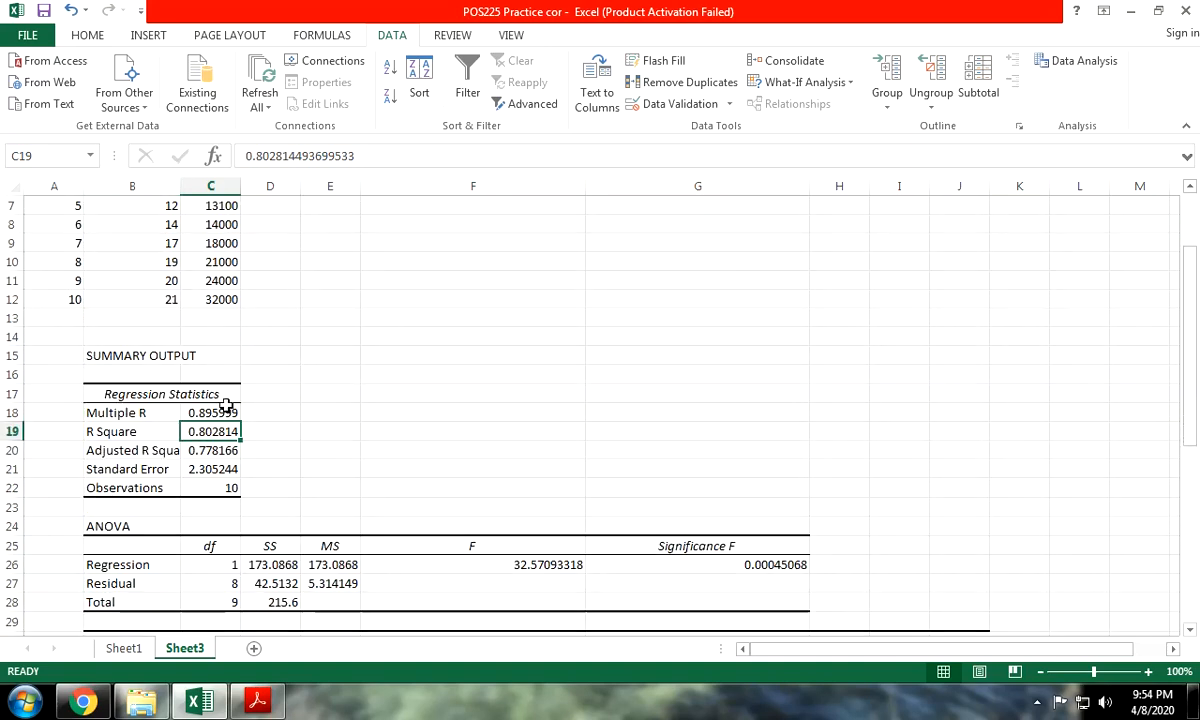
scroll(265, 472, down, 1)
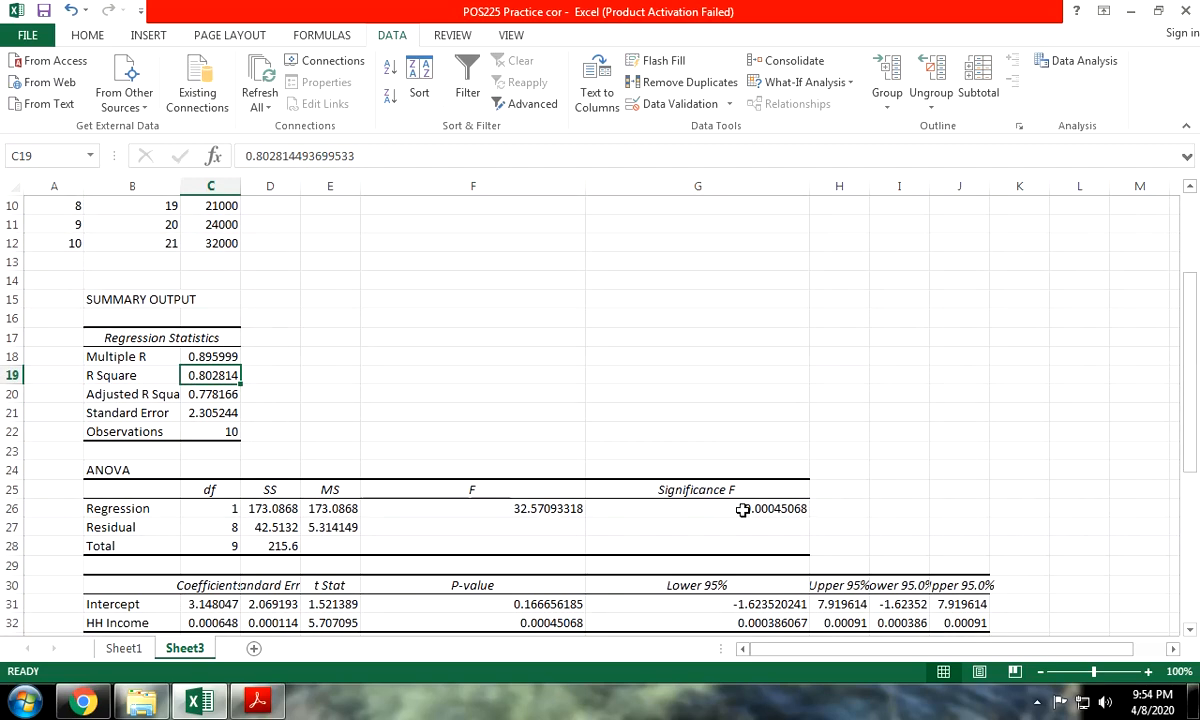
Step: Highlight the Significance F value in G26 of the Sheet3 ANOVA table with a yellow fill
click(640, 510)
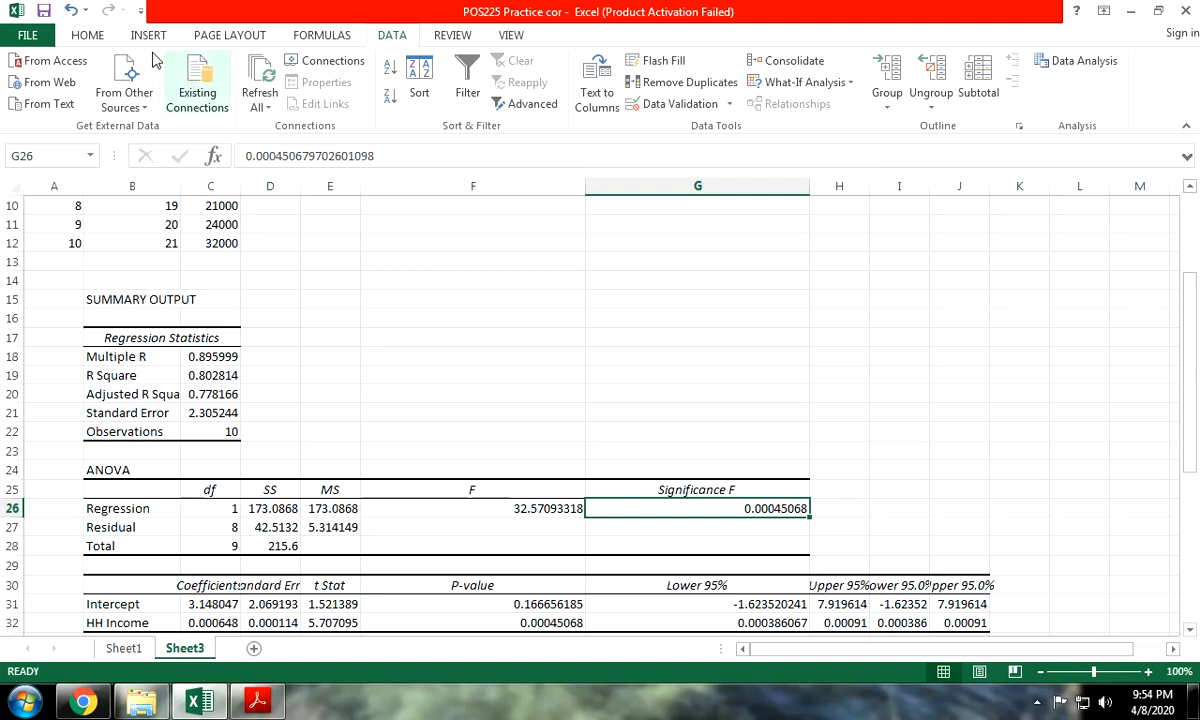
click(88, 35)
click(214, 97)
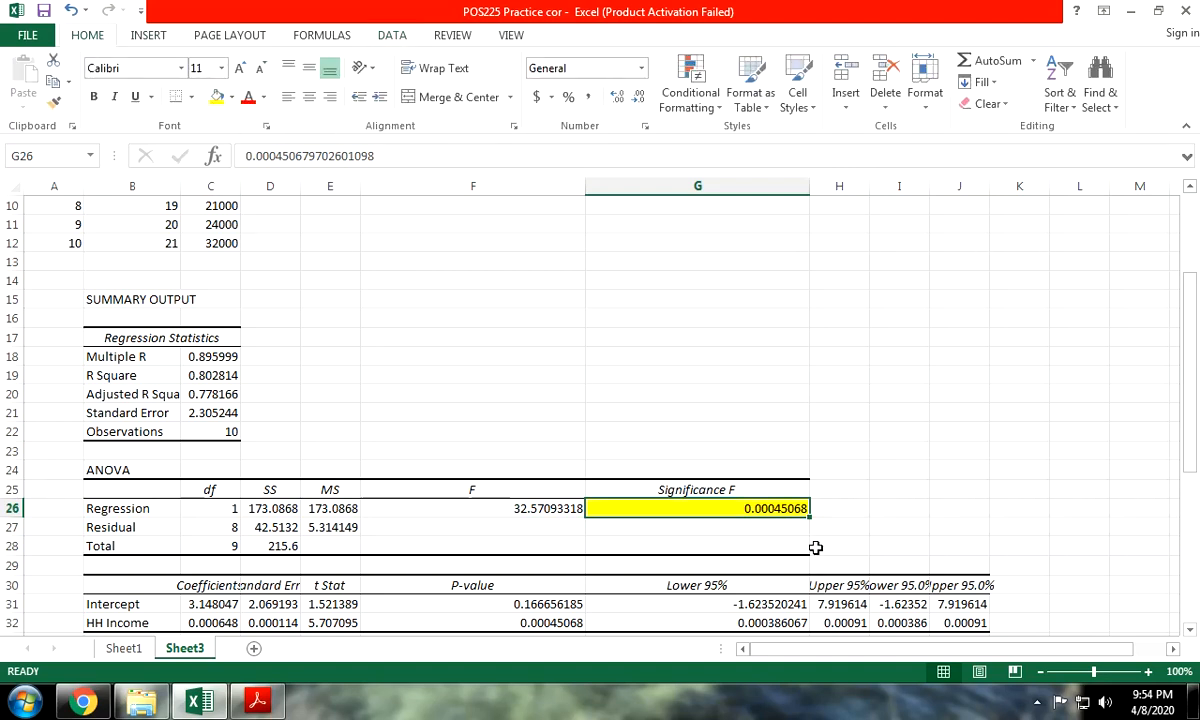
Step: Enter the significance level 0.05 in I26 and a < sign in H26 between it and the Significance F value
click(855, 509)
click(902, 511)
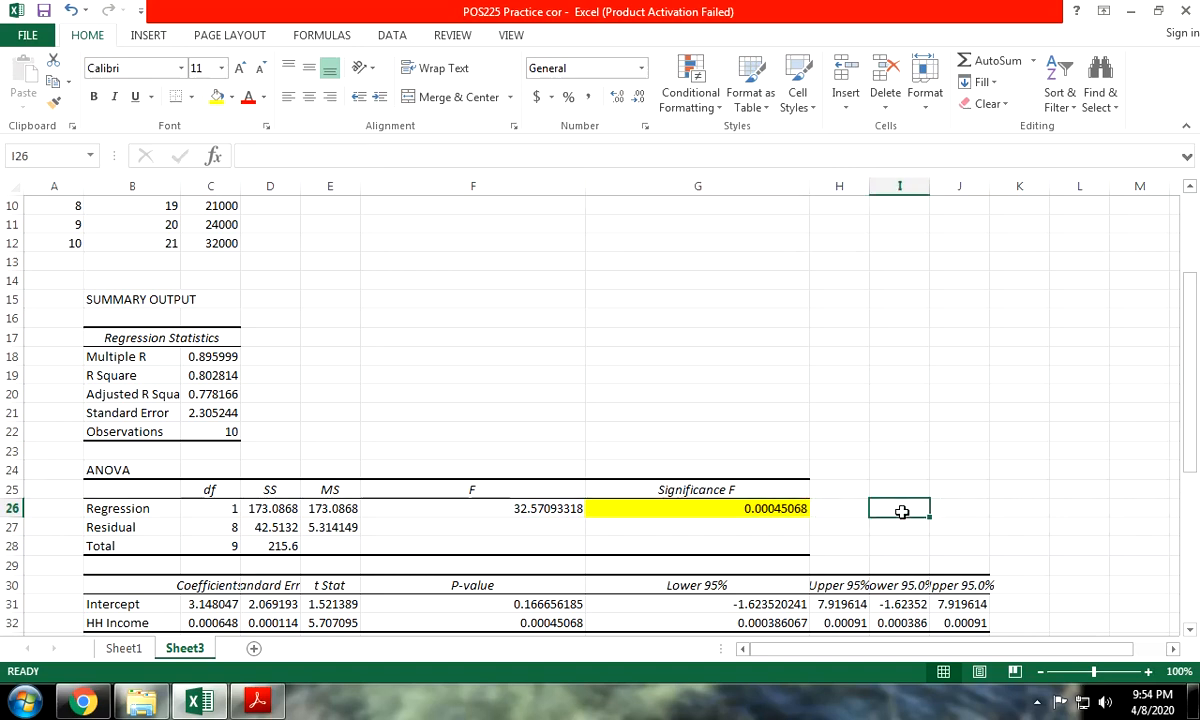
text(0.05)
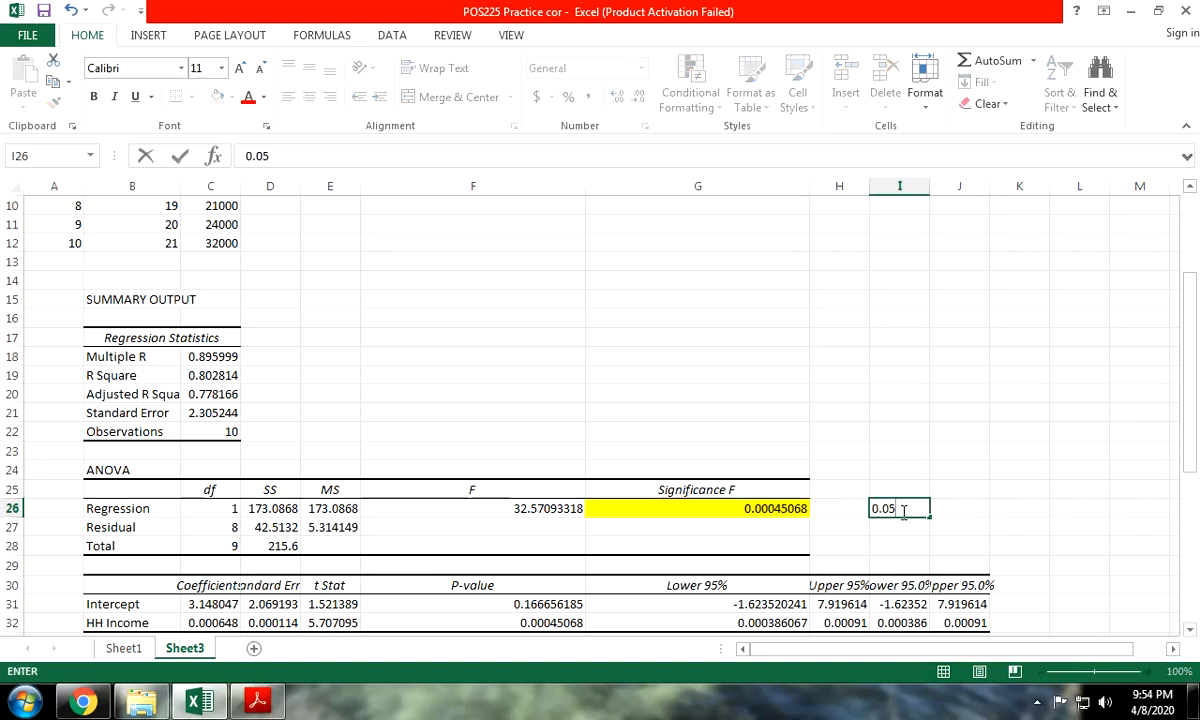
click(849, 509)
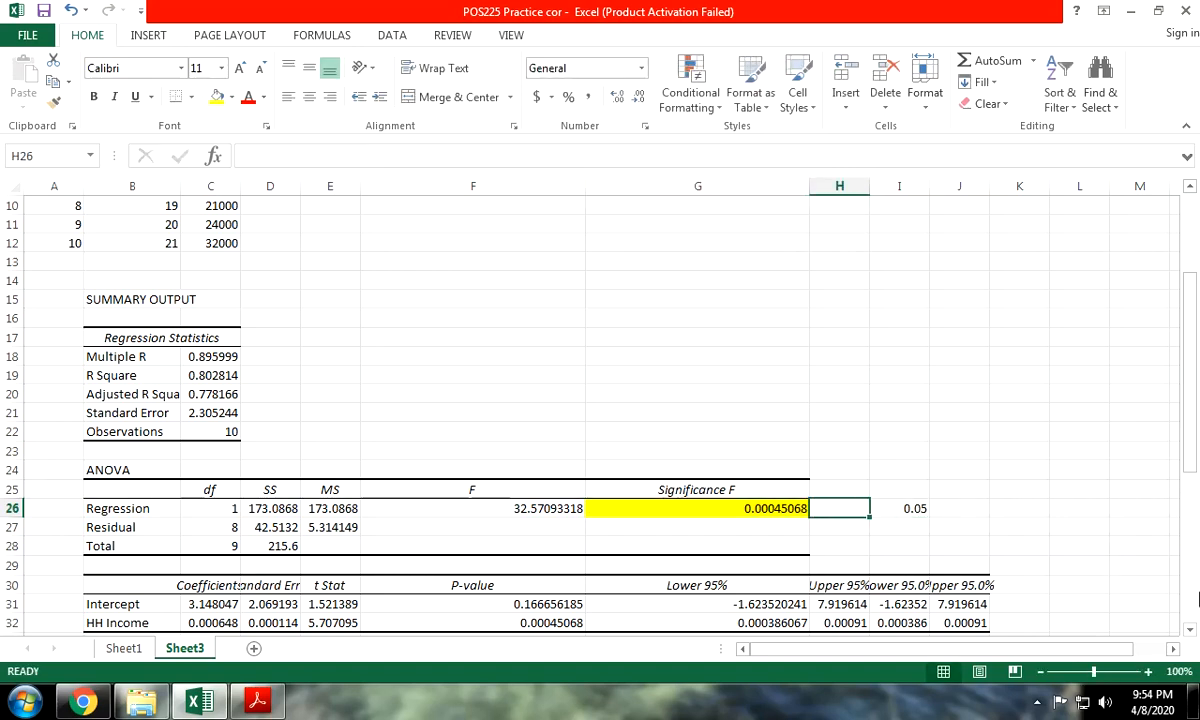
text(<)
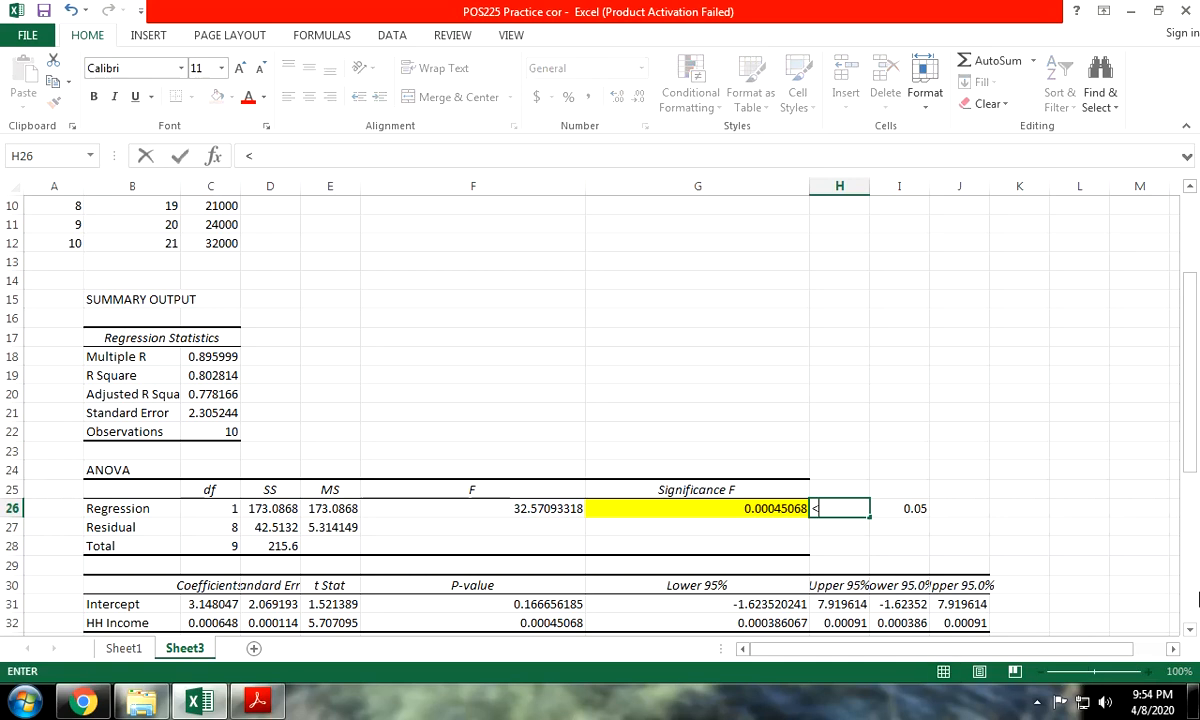
click(904, 505)
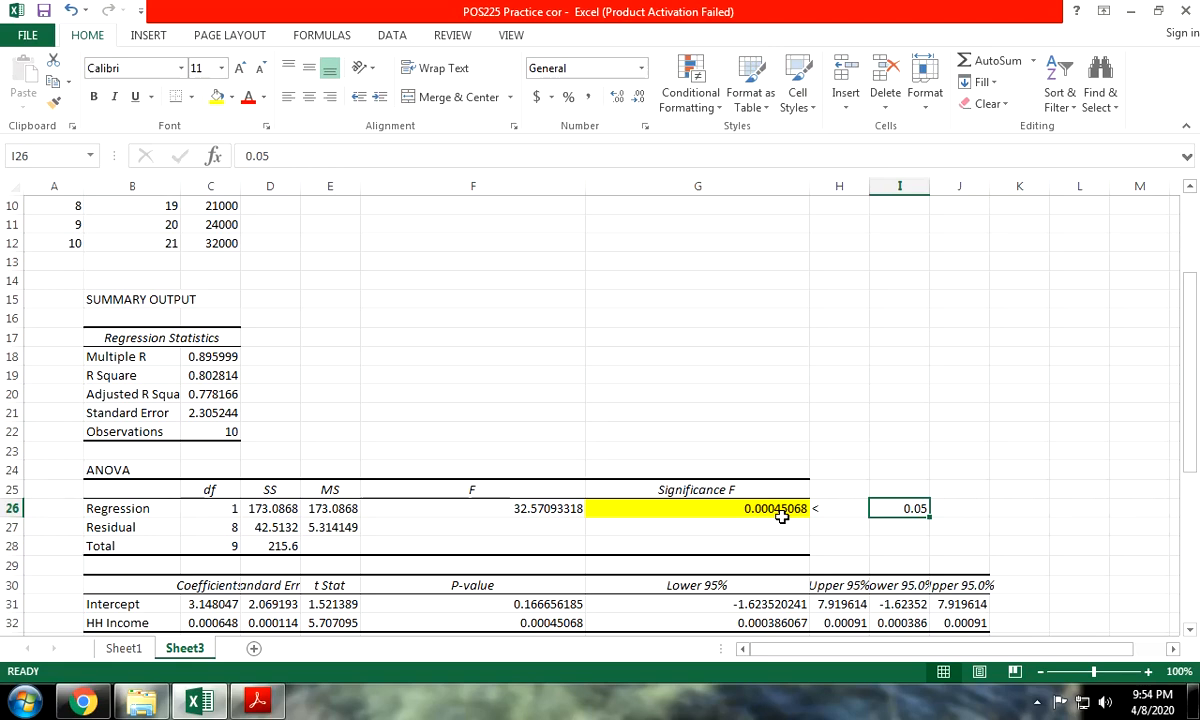
Step: Review the SG and HH Income data together with the Significance F comparison in row 26
scroll(781, 515, up, 3)
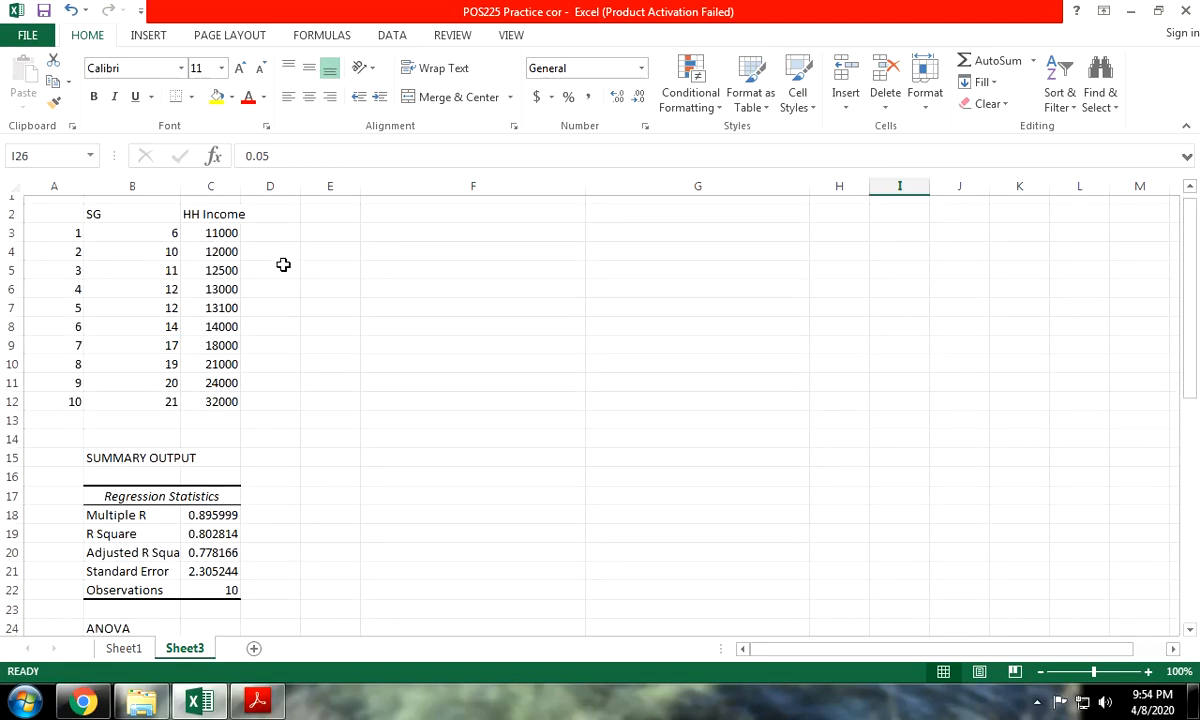
scroll(283, 264, down, 4)
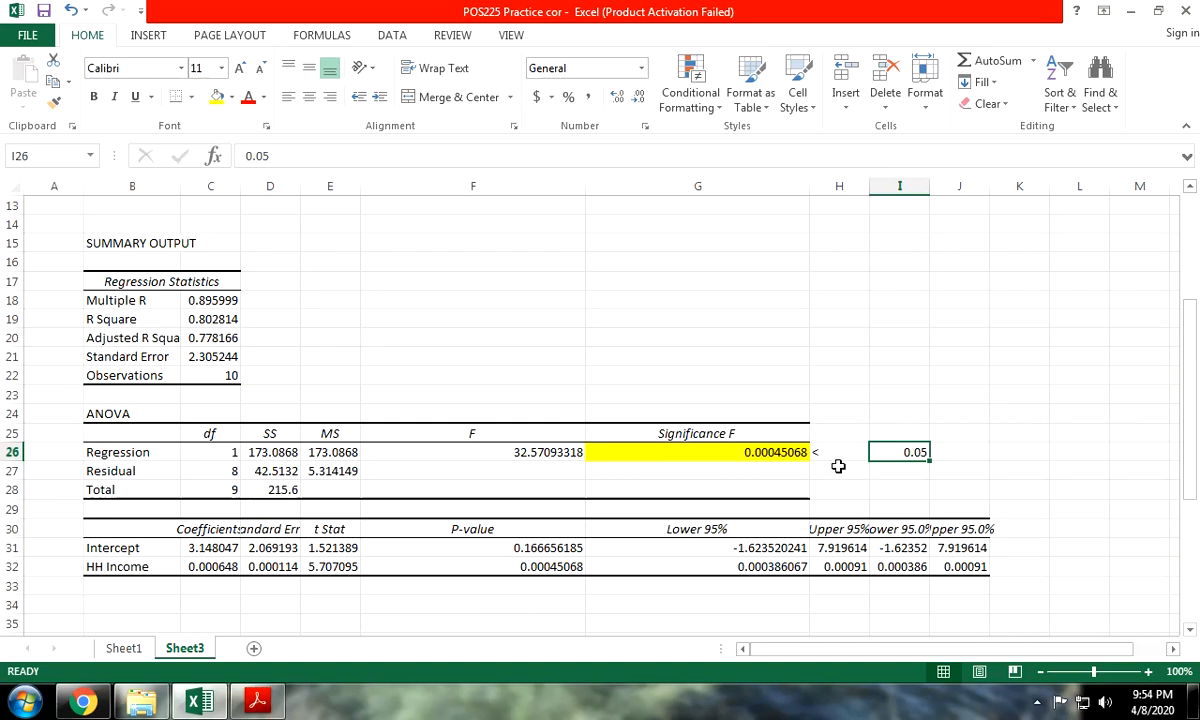
scroll(448, 397, up, 3)
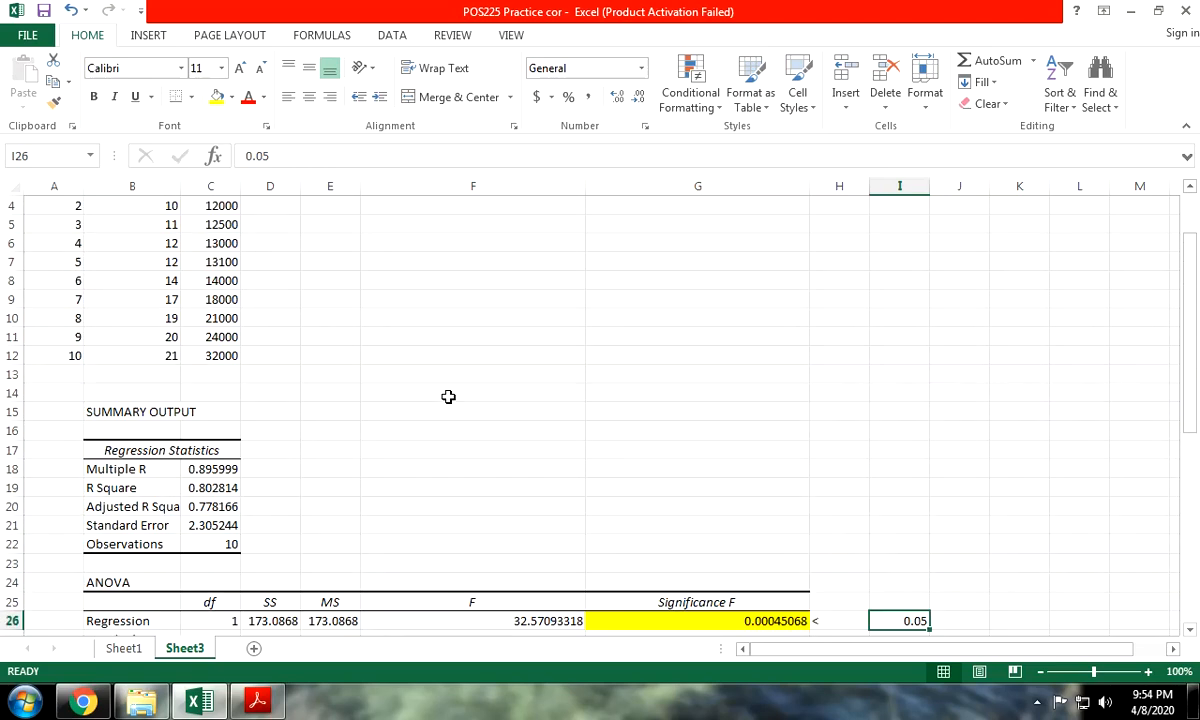
scroll(448, 397, up, 1)
Step: Insert a plain X Y (Scatter) chart of the SG and HH Income values in B3:C12
click(325, 392)
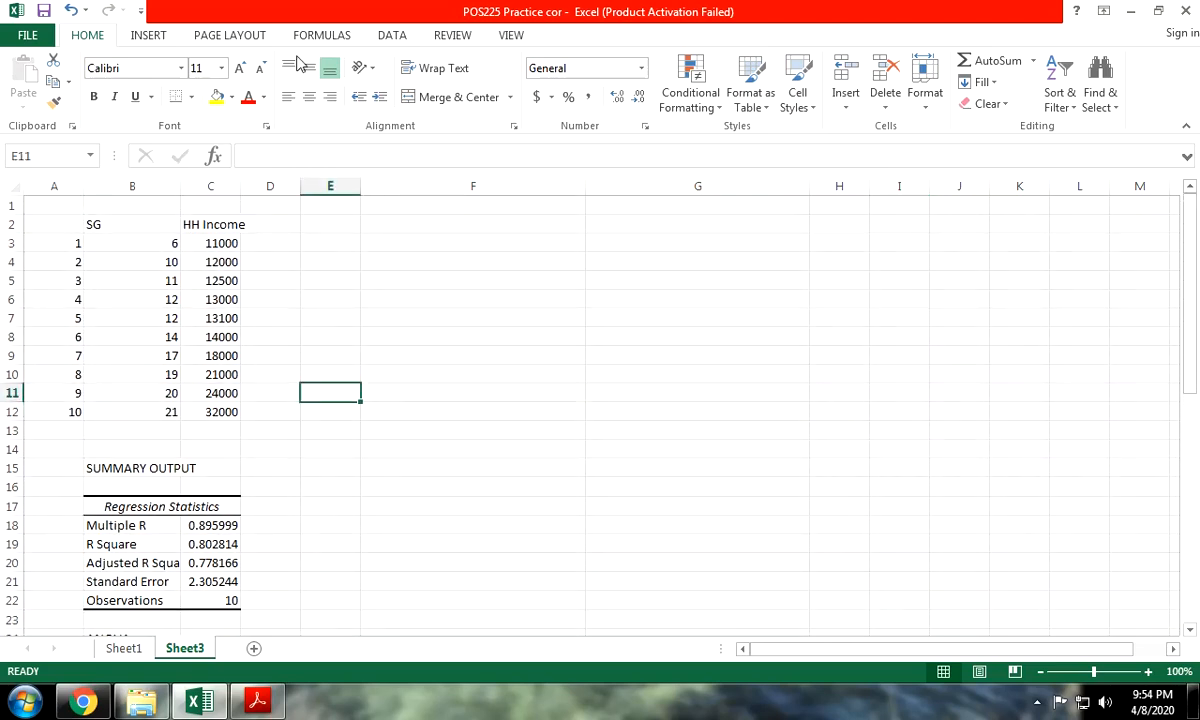
click(392, 34)
click(296, 40)
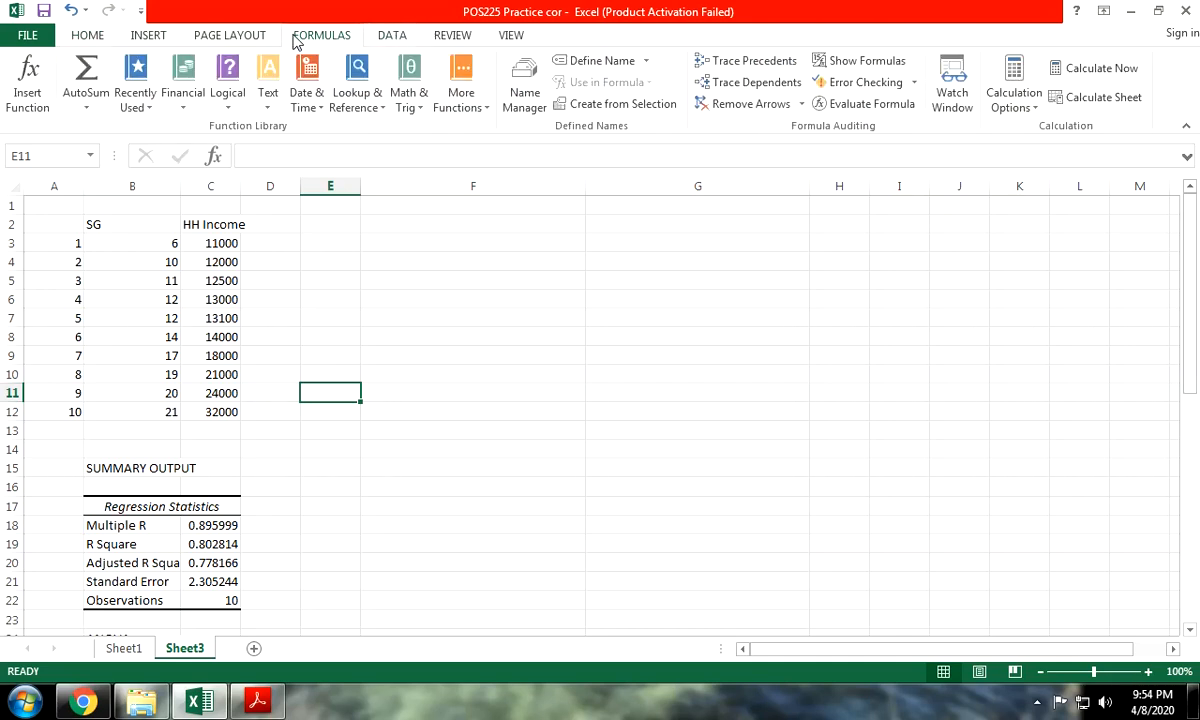
click(145, 37)
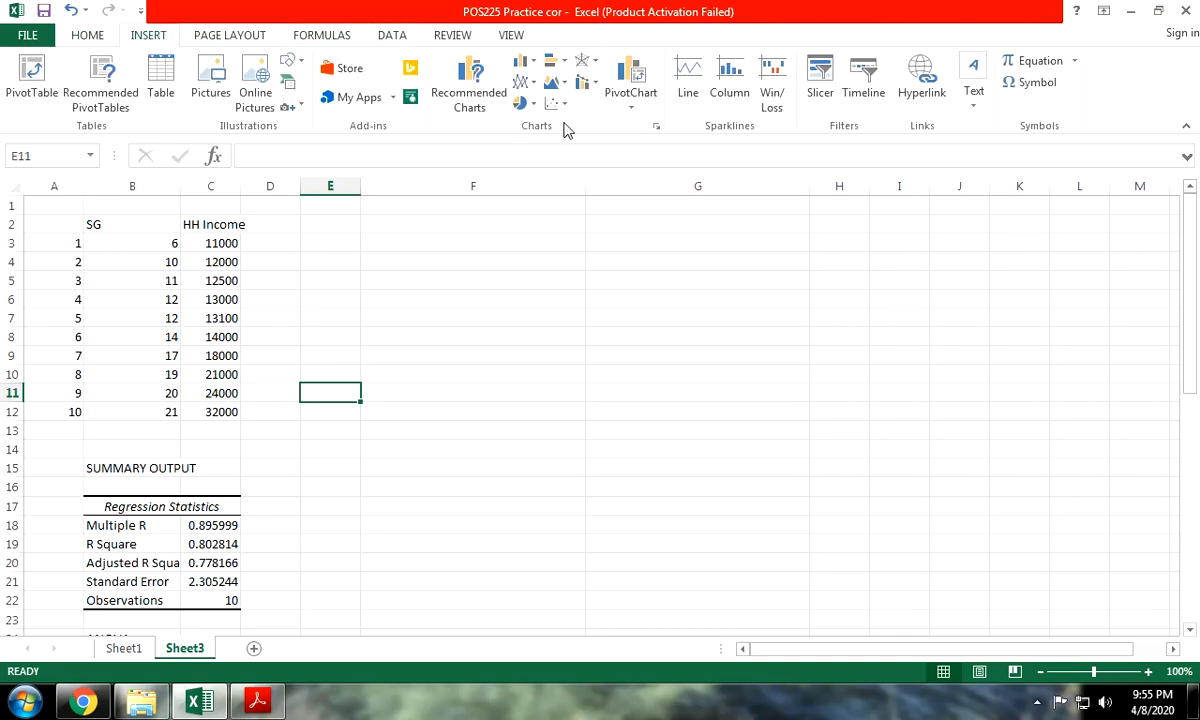
drag(168, 240, 212, 411)
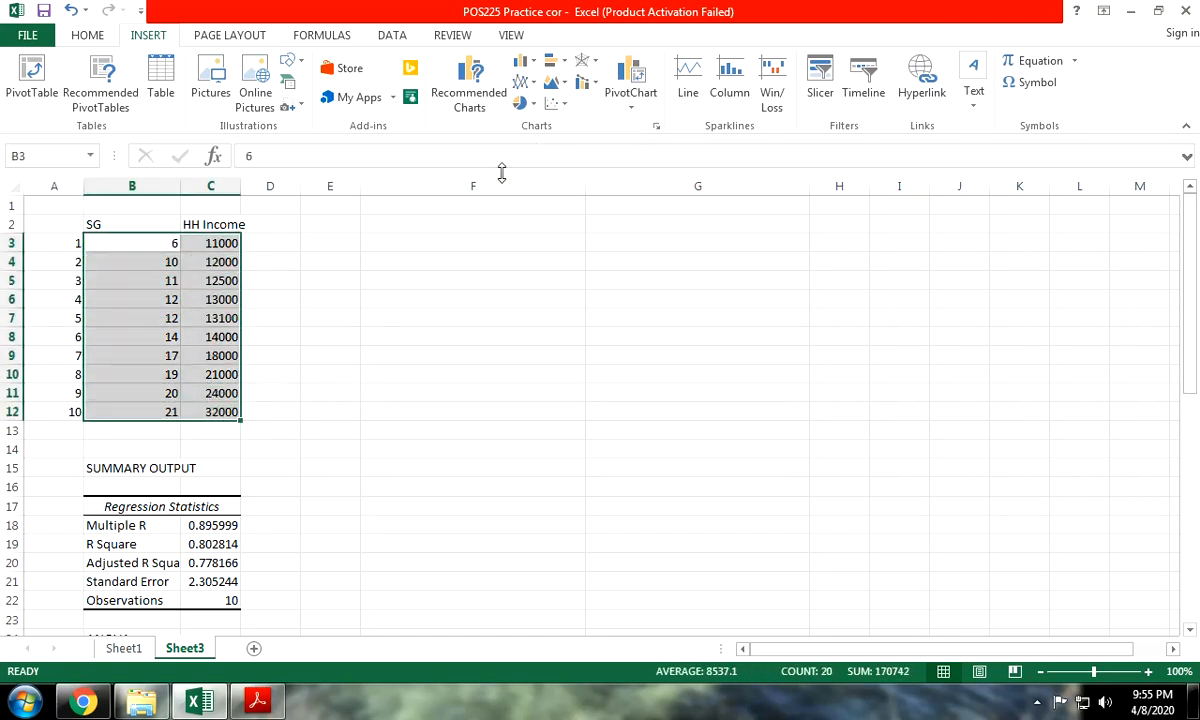
click(657, 128)
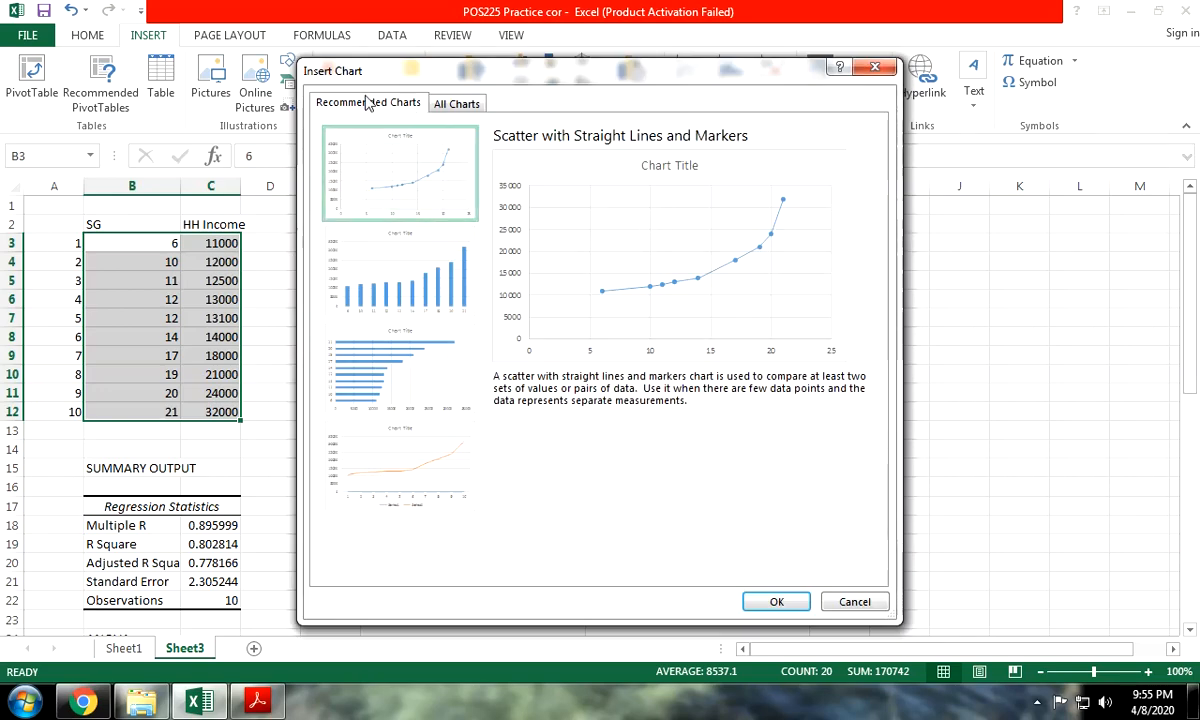
click(462, 105)
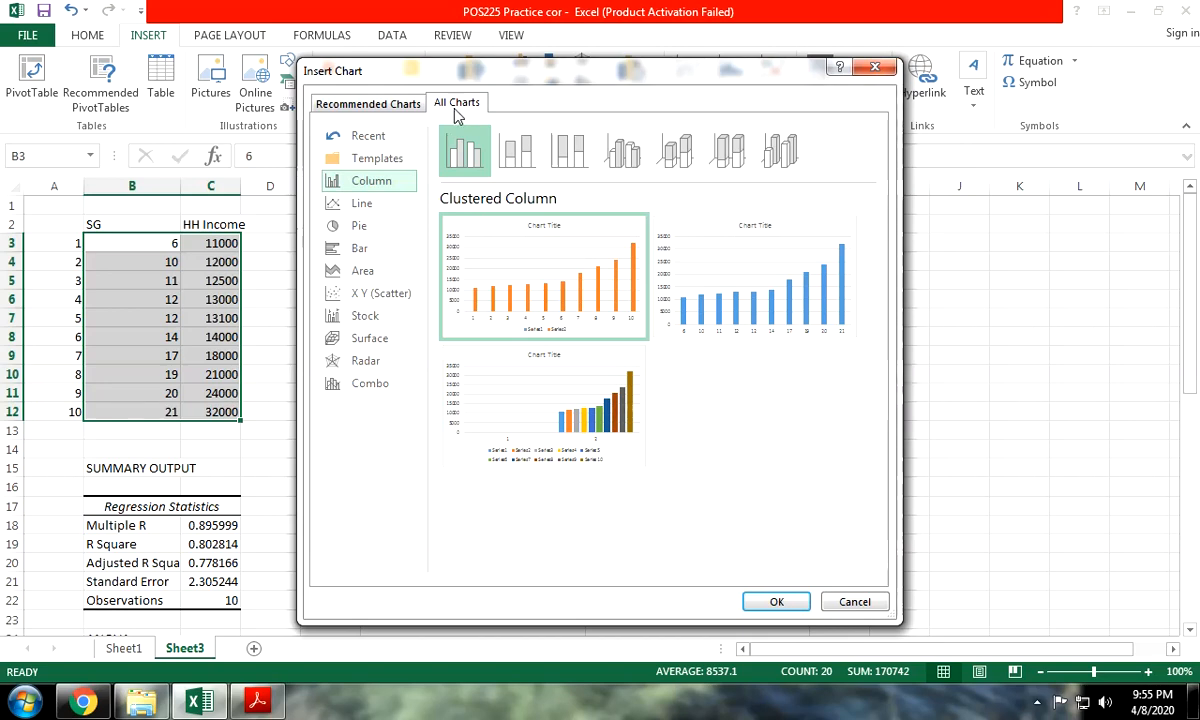
click(389, 304)
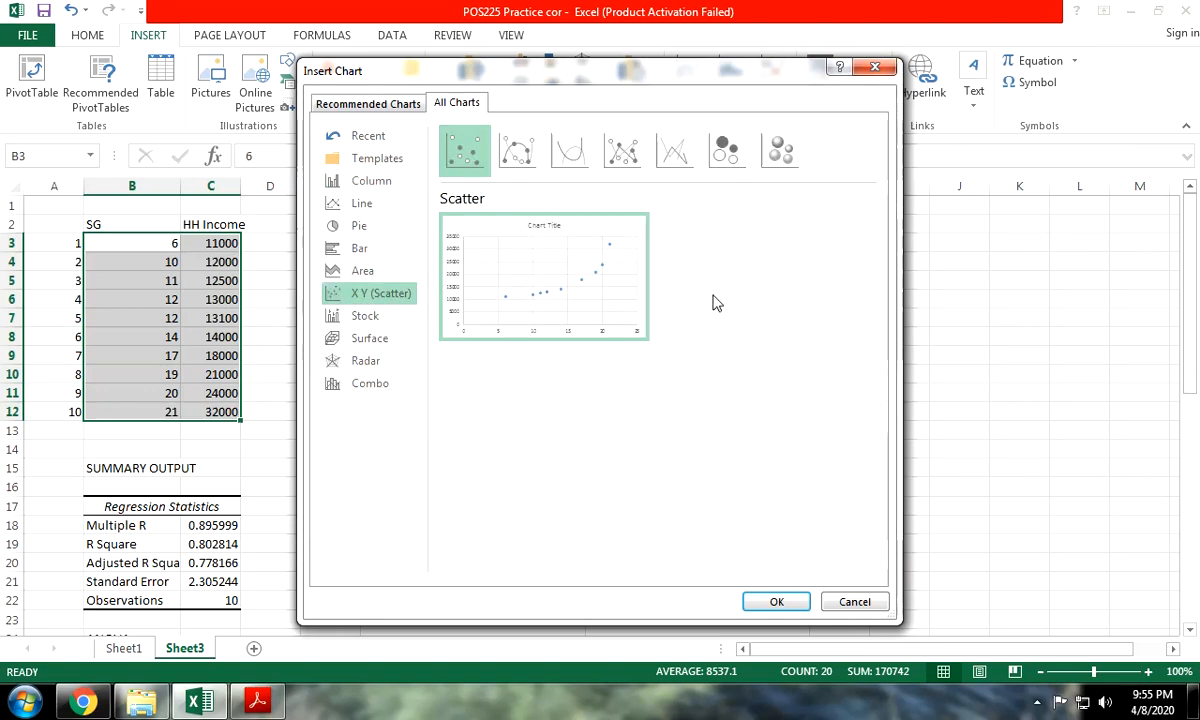
click(770, 601)
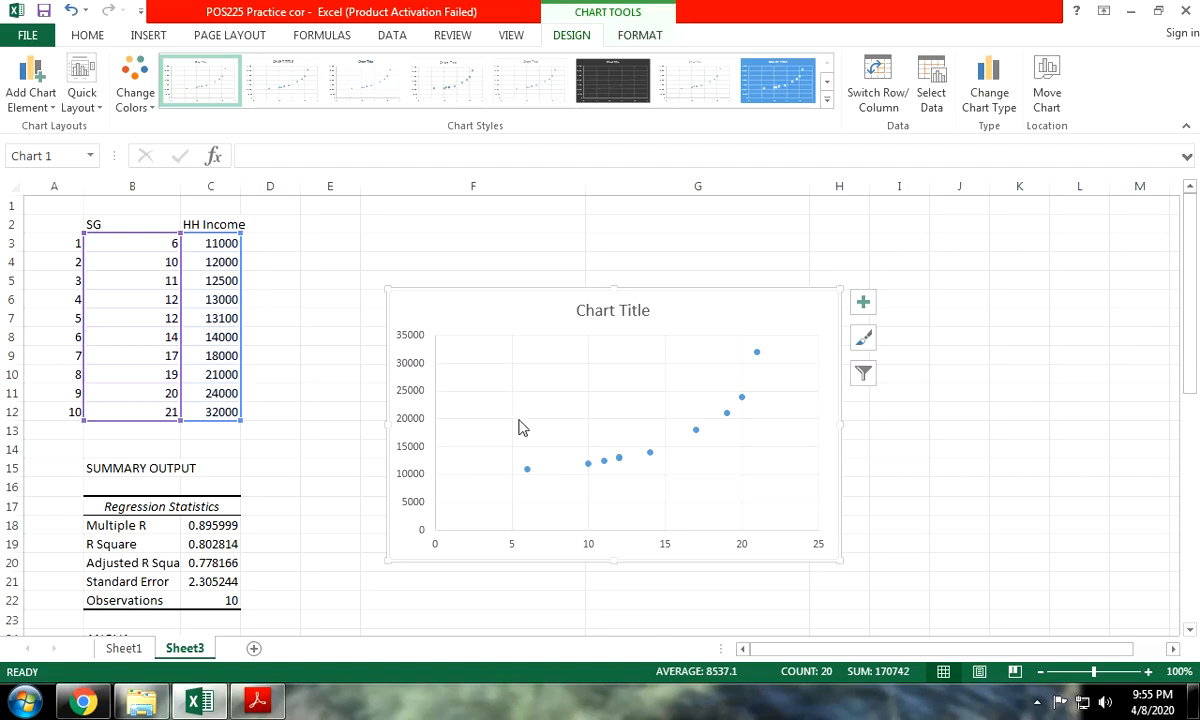
Step: Consult the correlation interpretation table in the Acrobat Reader PDF, then return to Excel and examine the scatter chart's pattern
click(257, 700)
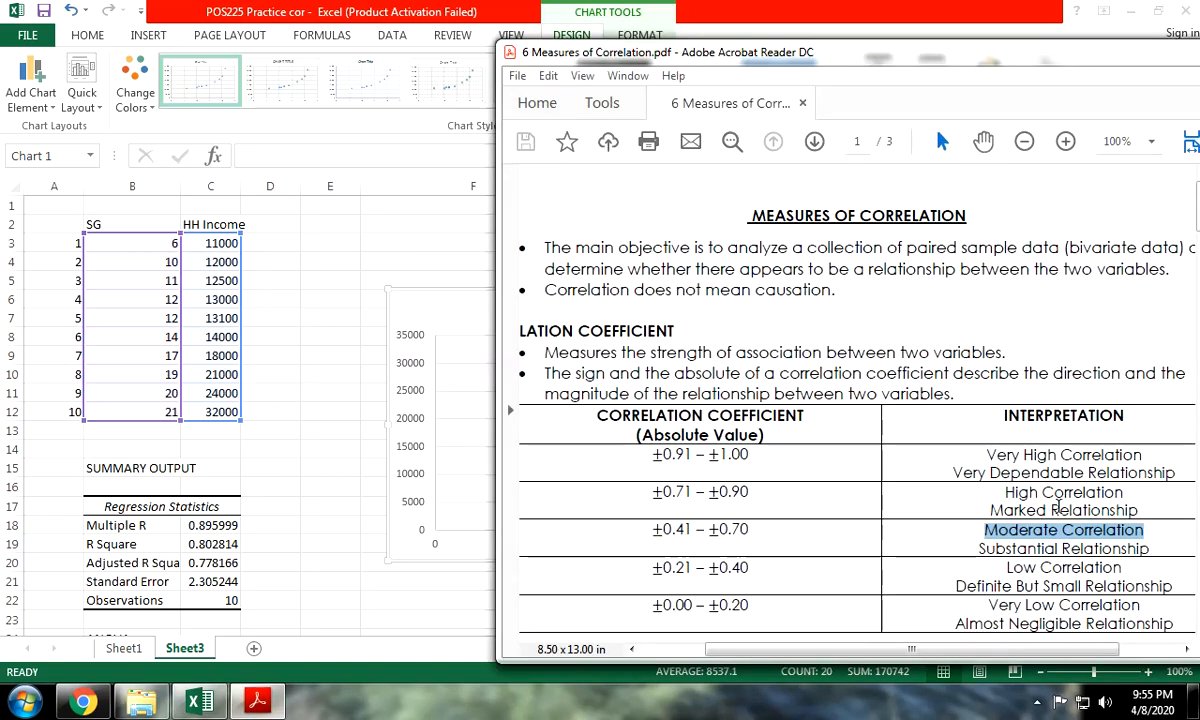
click(410, 468)
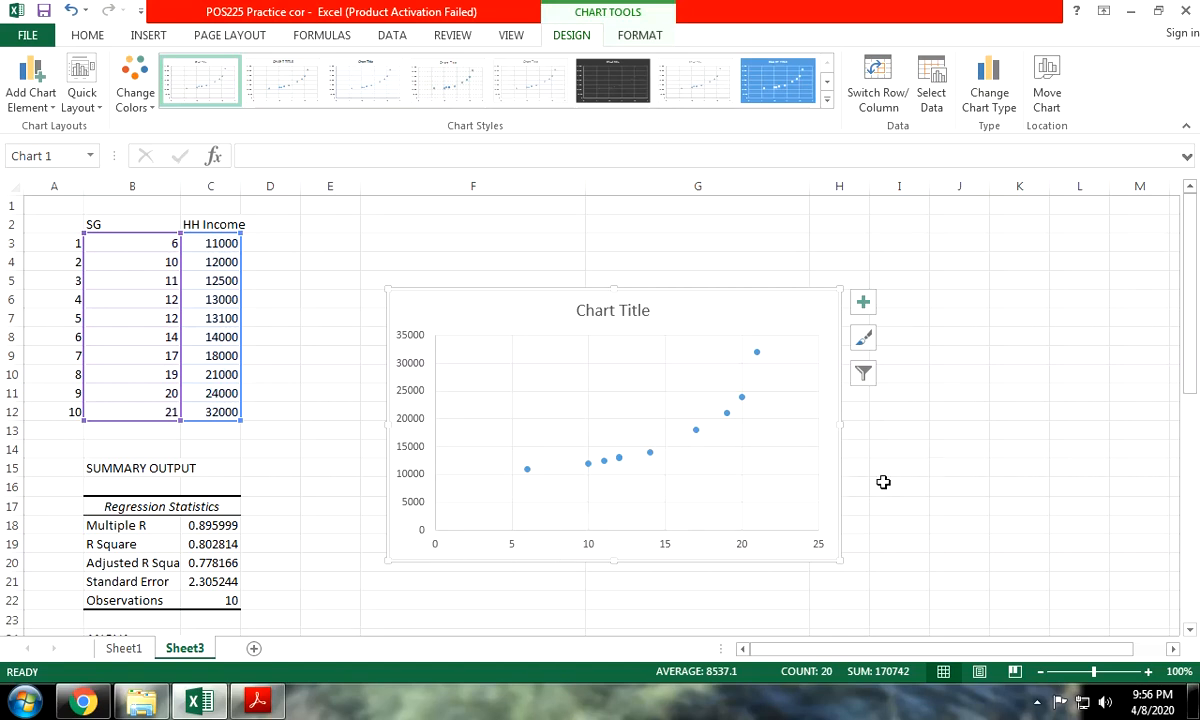
click(347, 436)
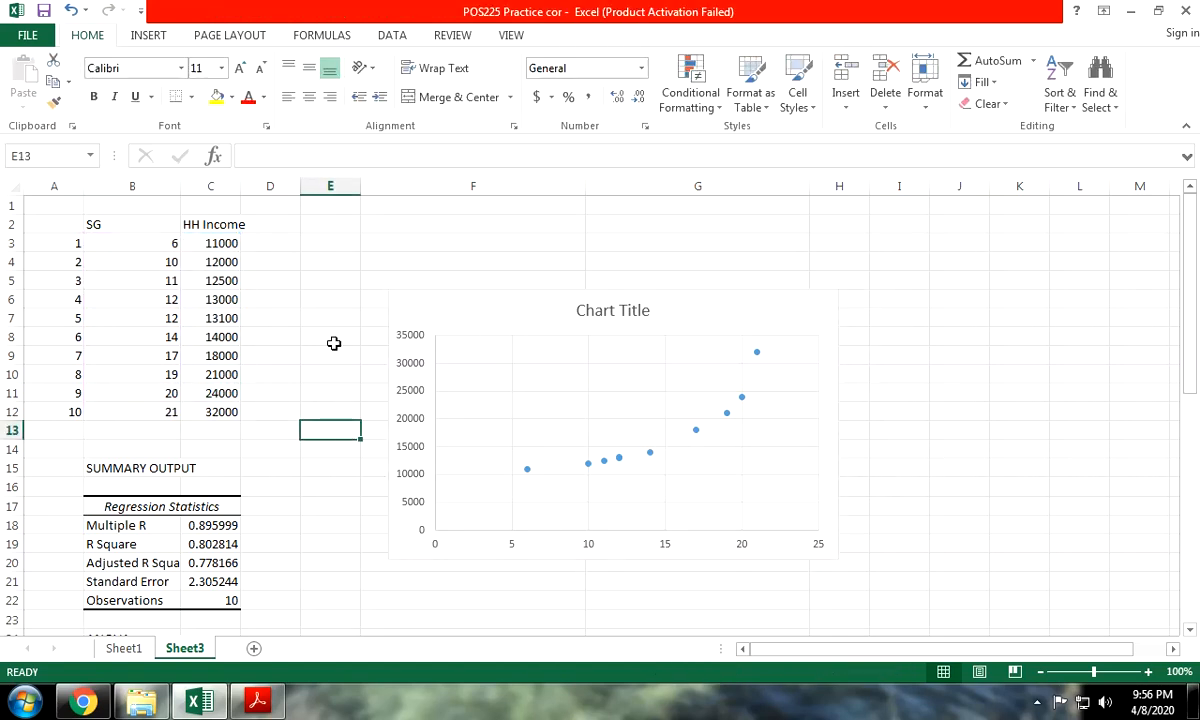
click(1037, 702)
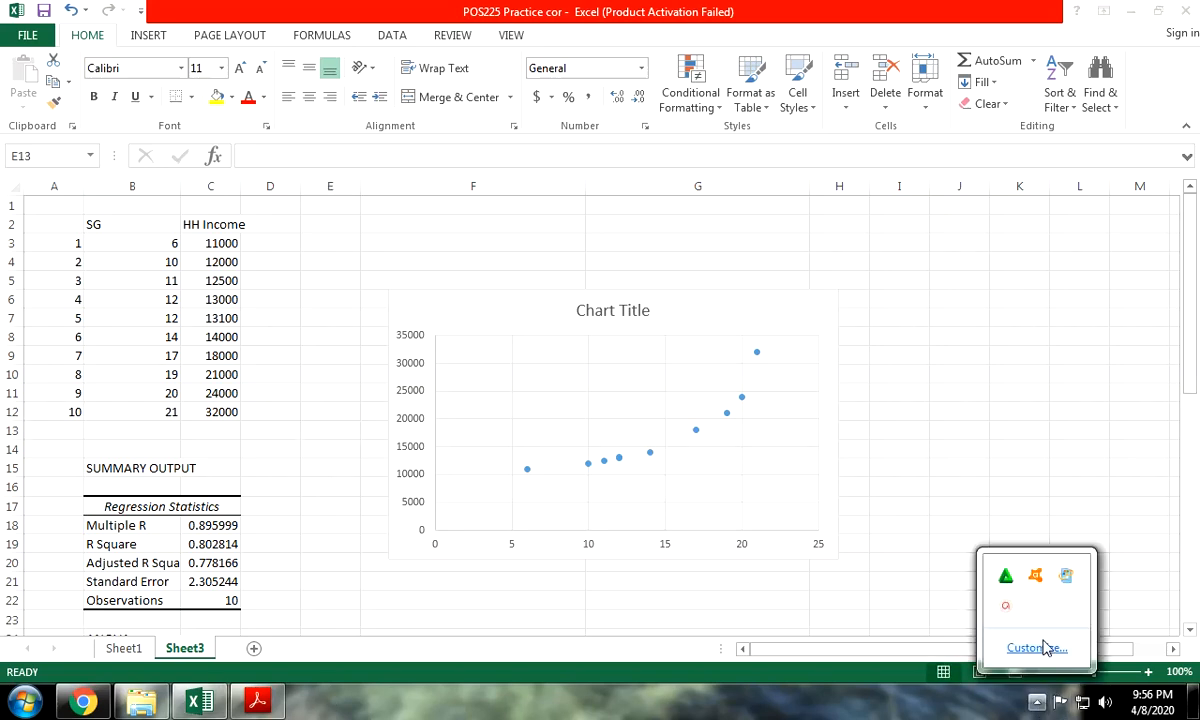
click(1008, 610)
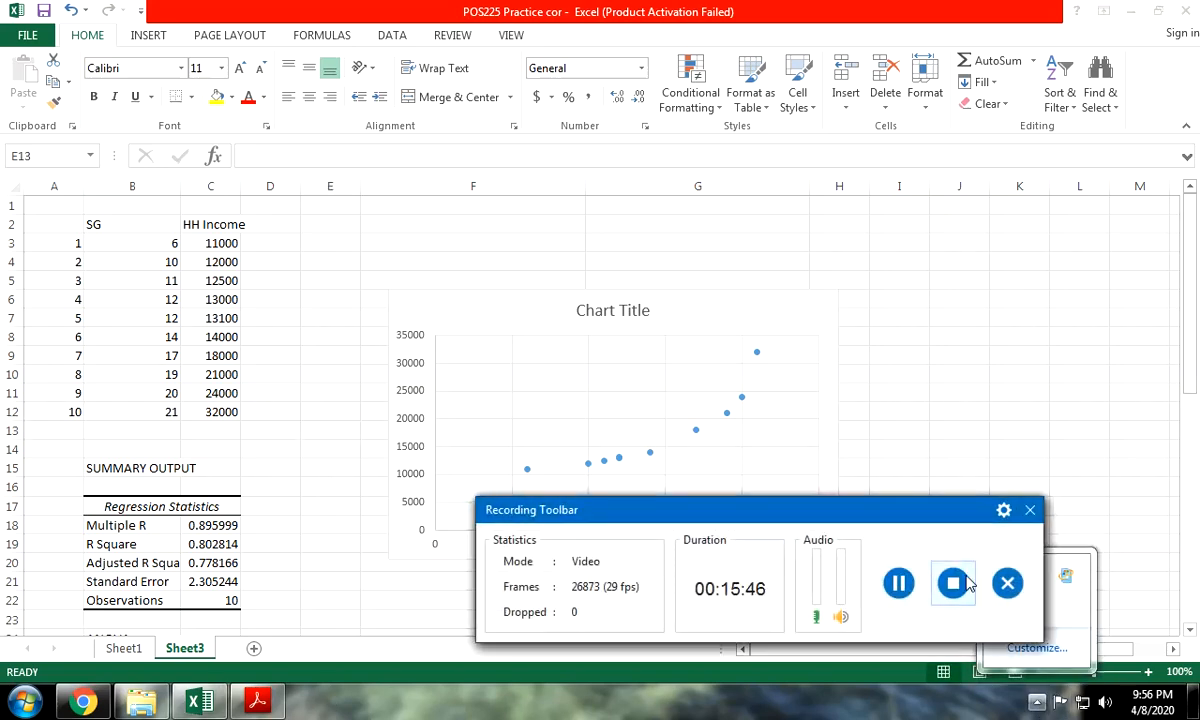